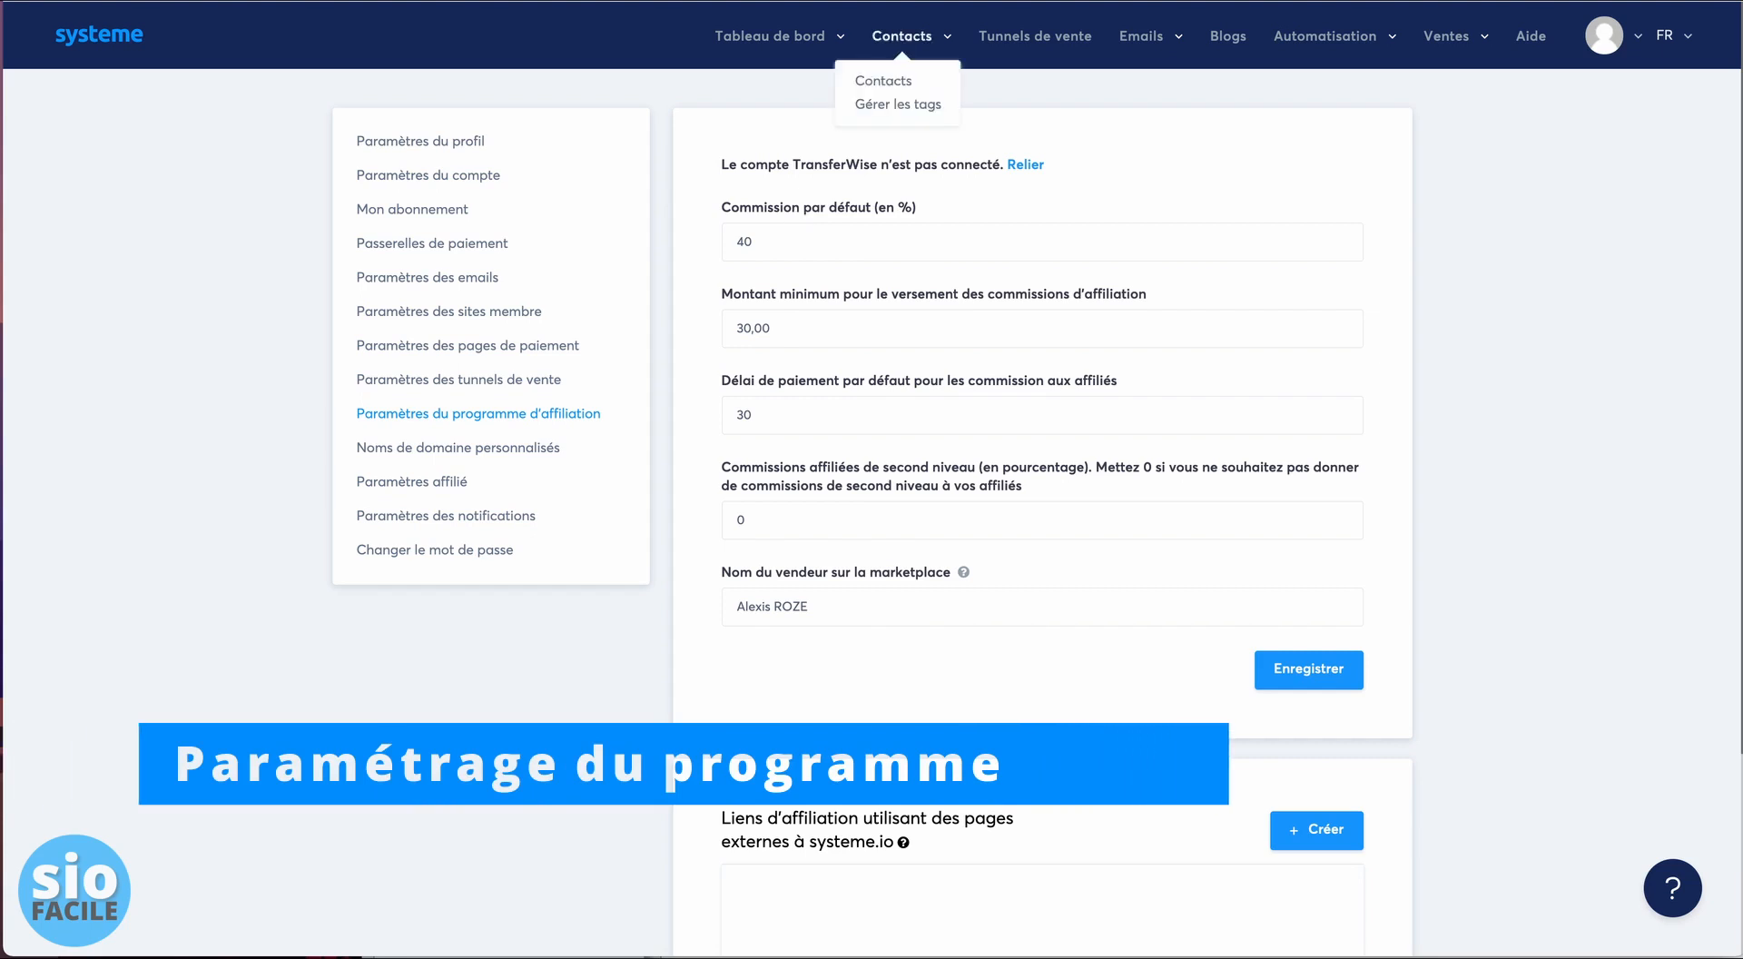
pyautogui.moveTo(1464, 38)
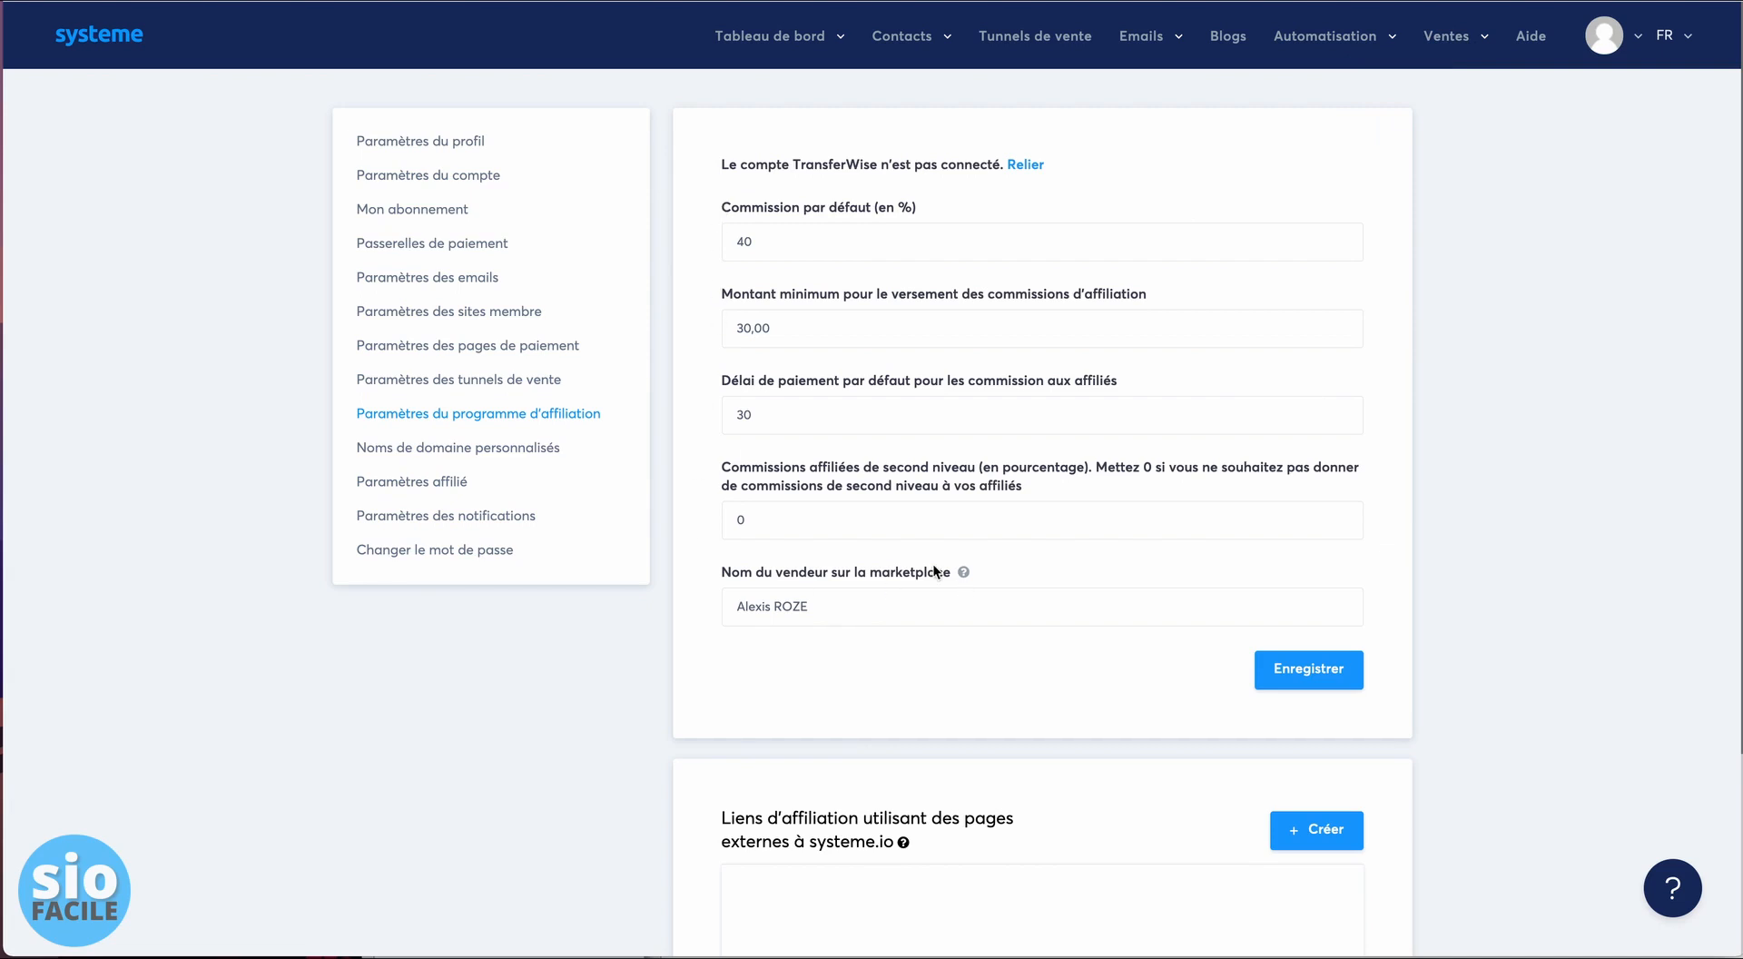
pyautogui.click(887, 521)
pyautogui.press('BackSpace')
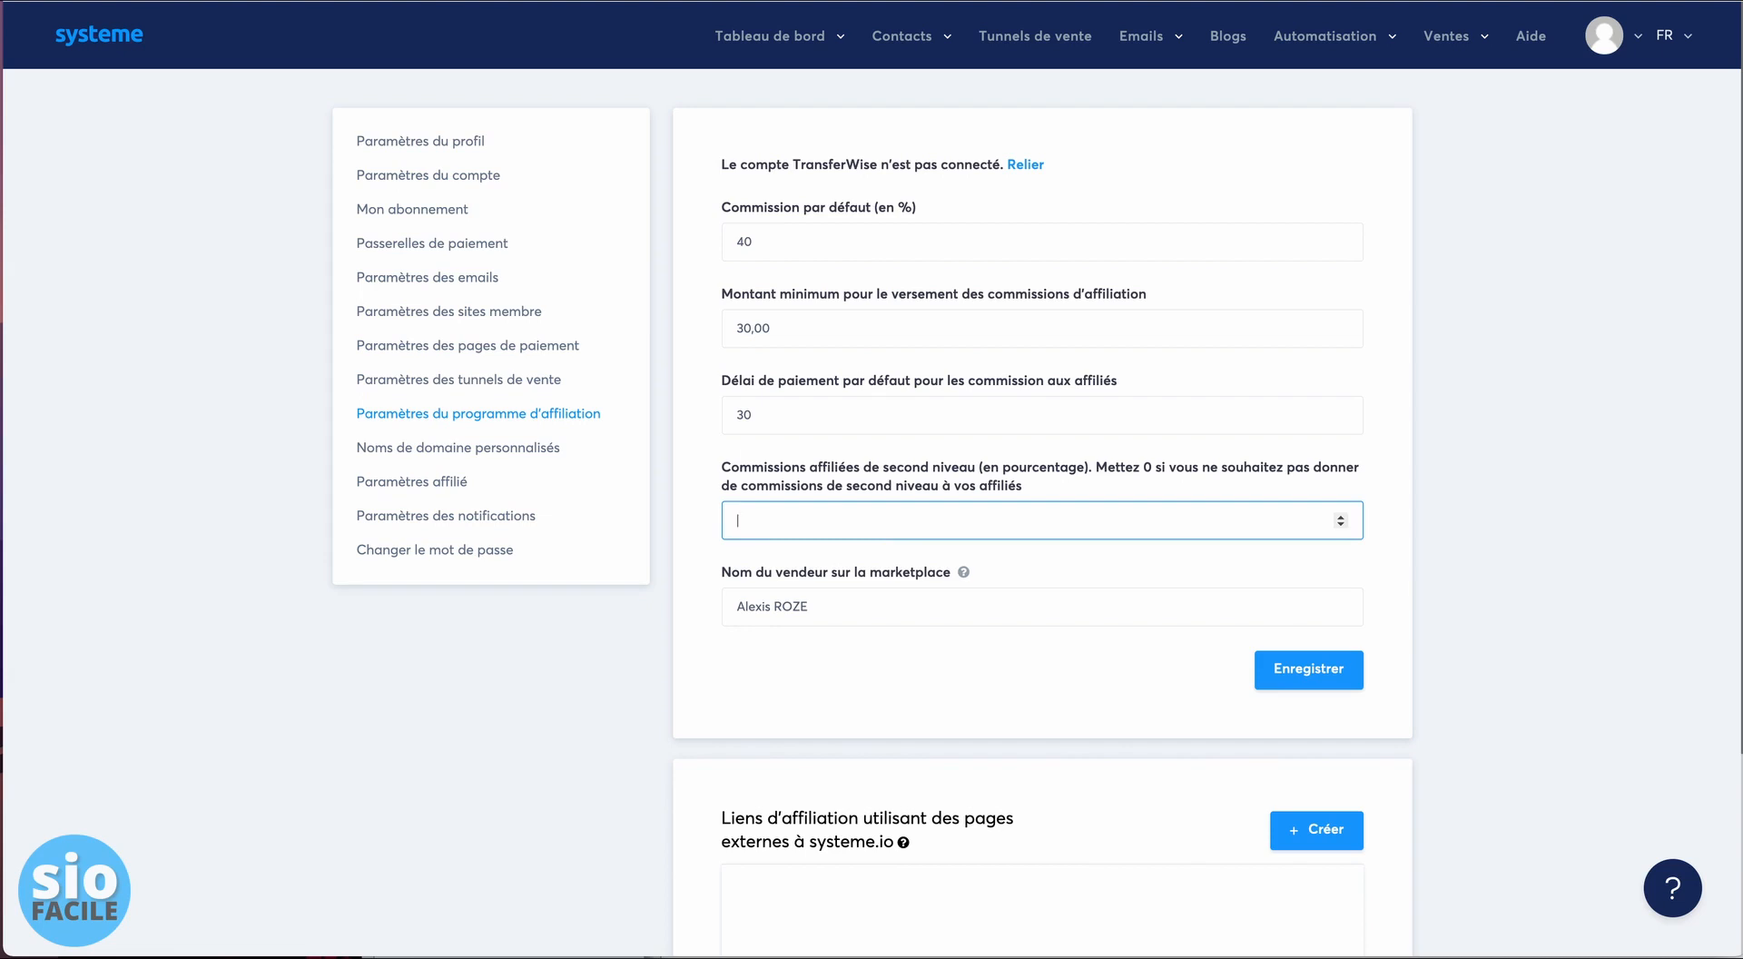
pyautogui.write('0')
pyautogui.click(1435, 338)
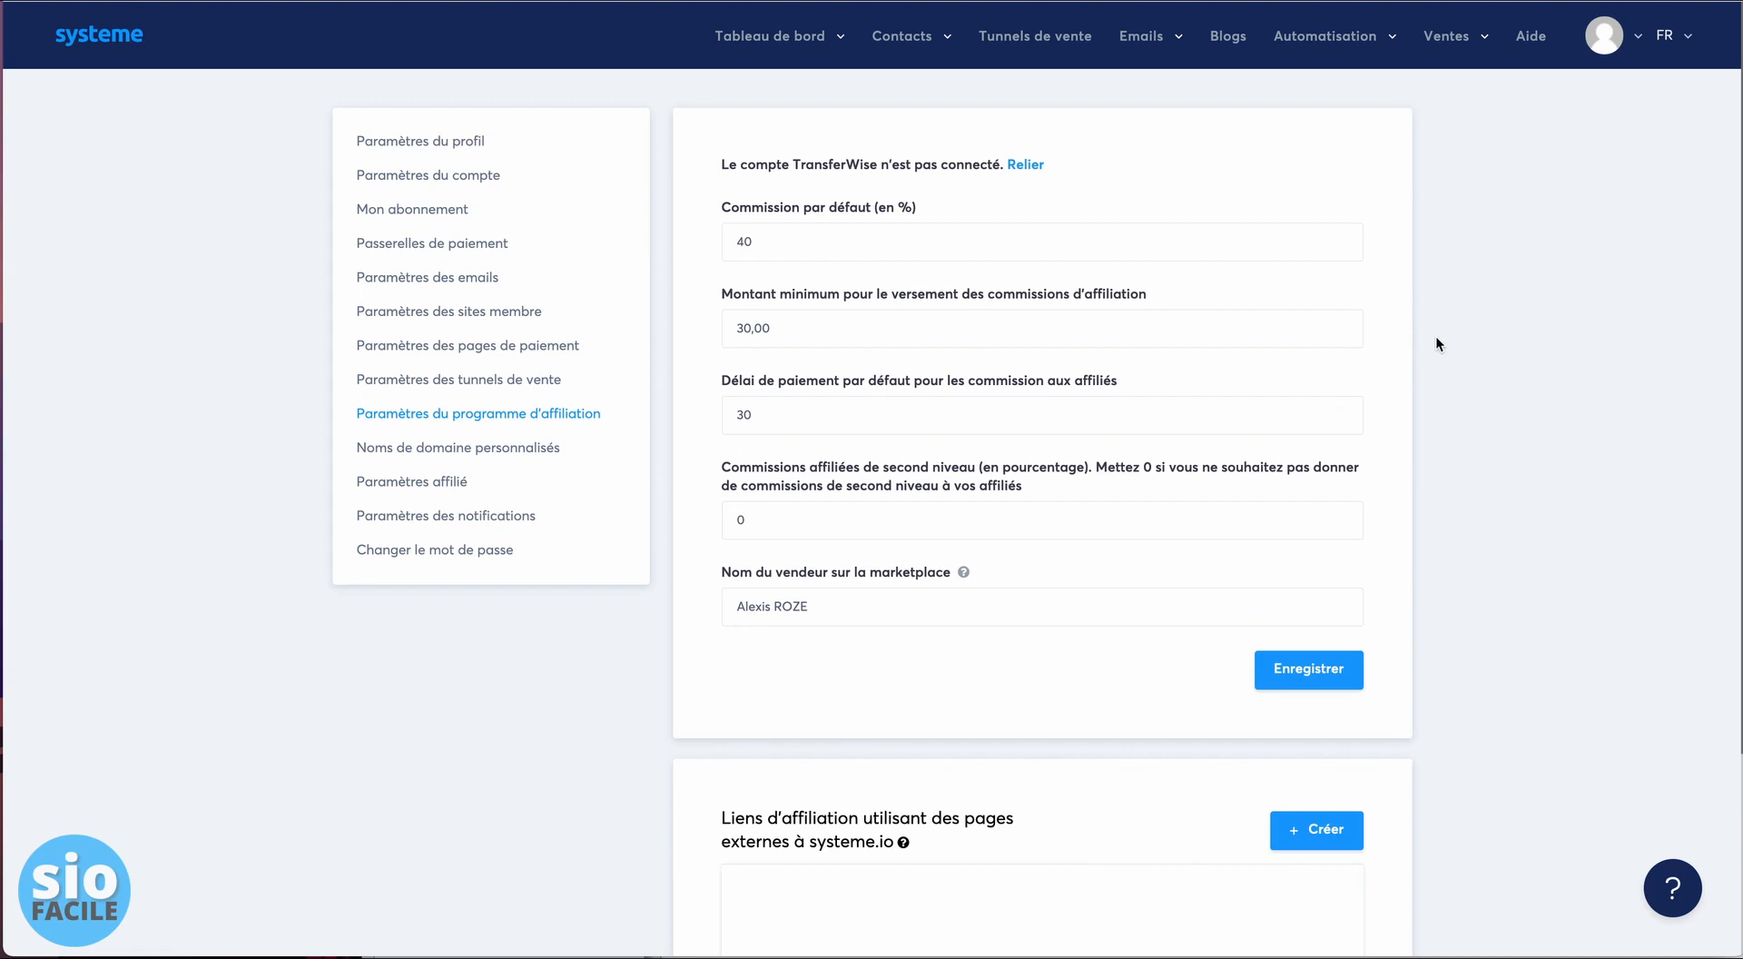
pyautogui.click(786, 425)
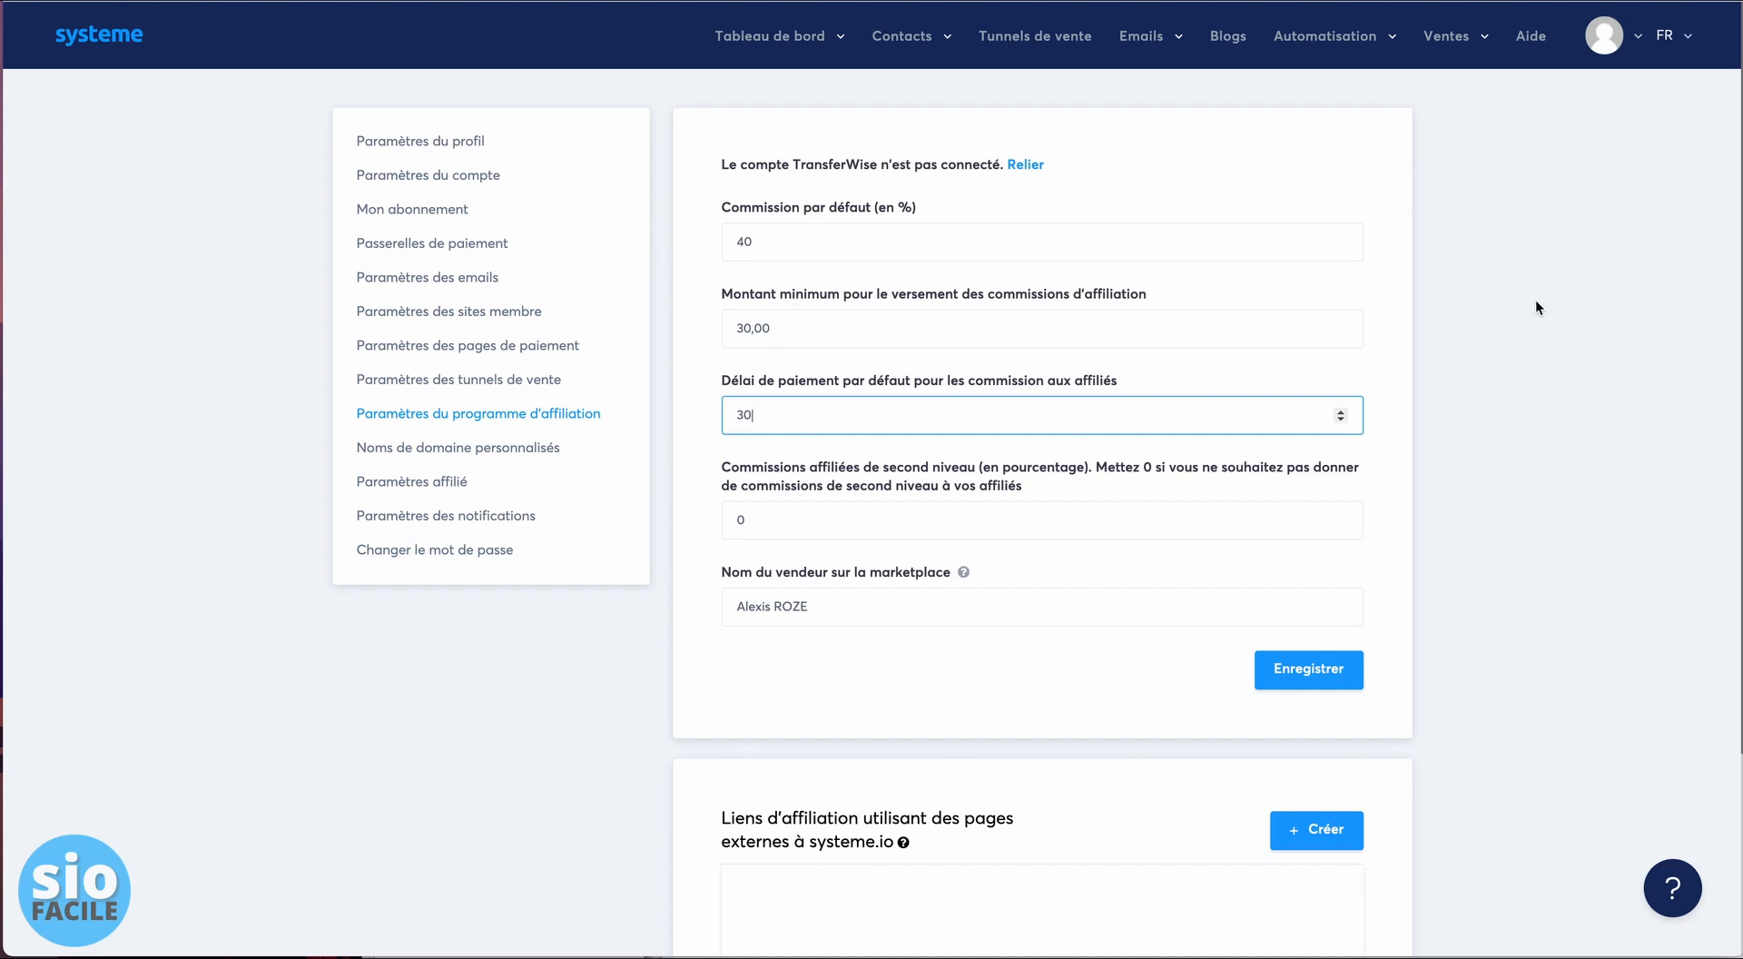
pyautogui.click(1471, 308)
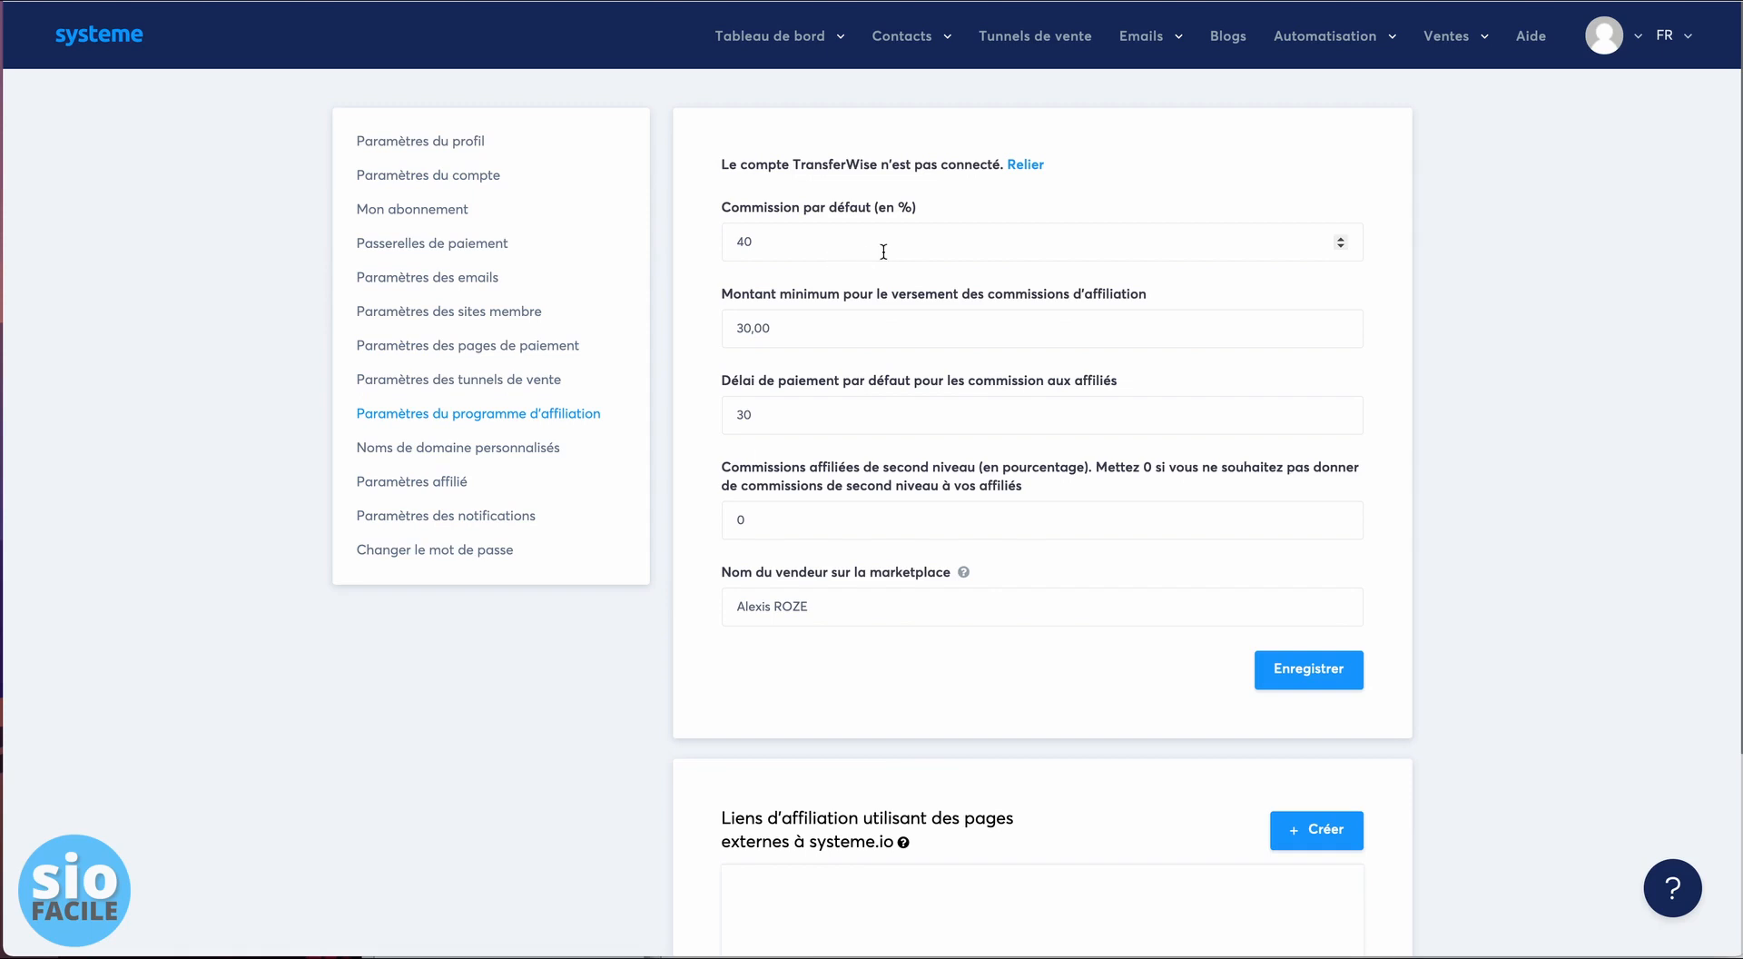
pyautogui.doubleClick(749, 240)
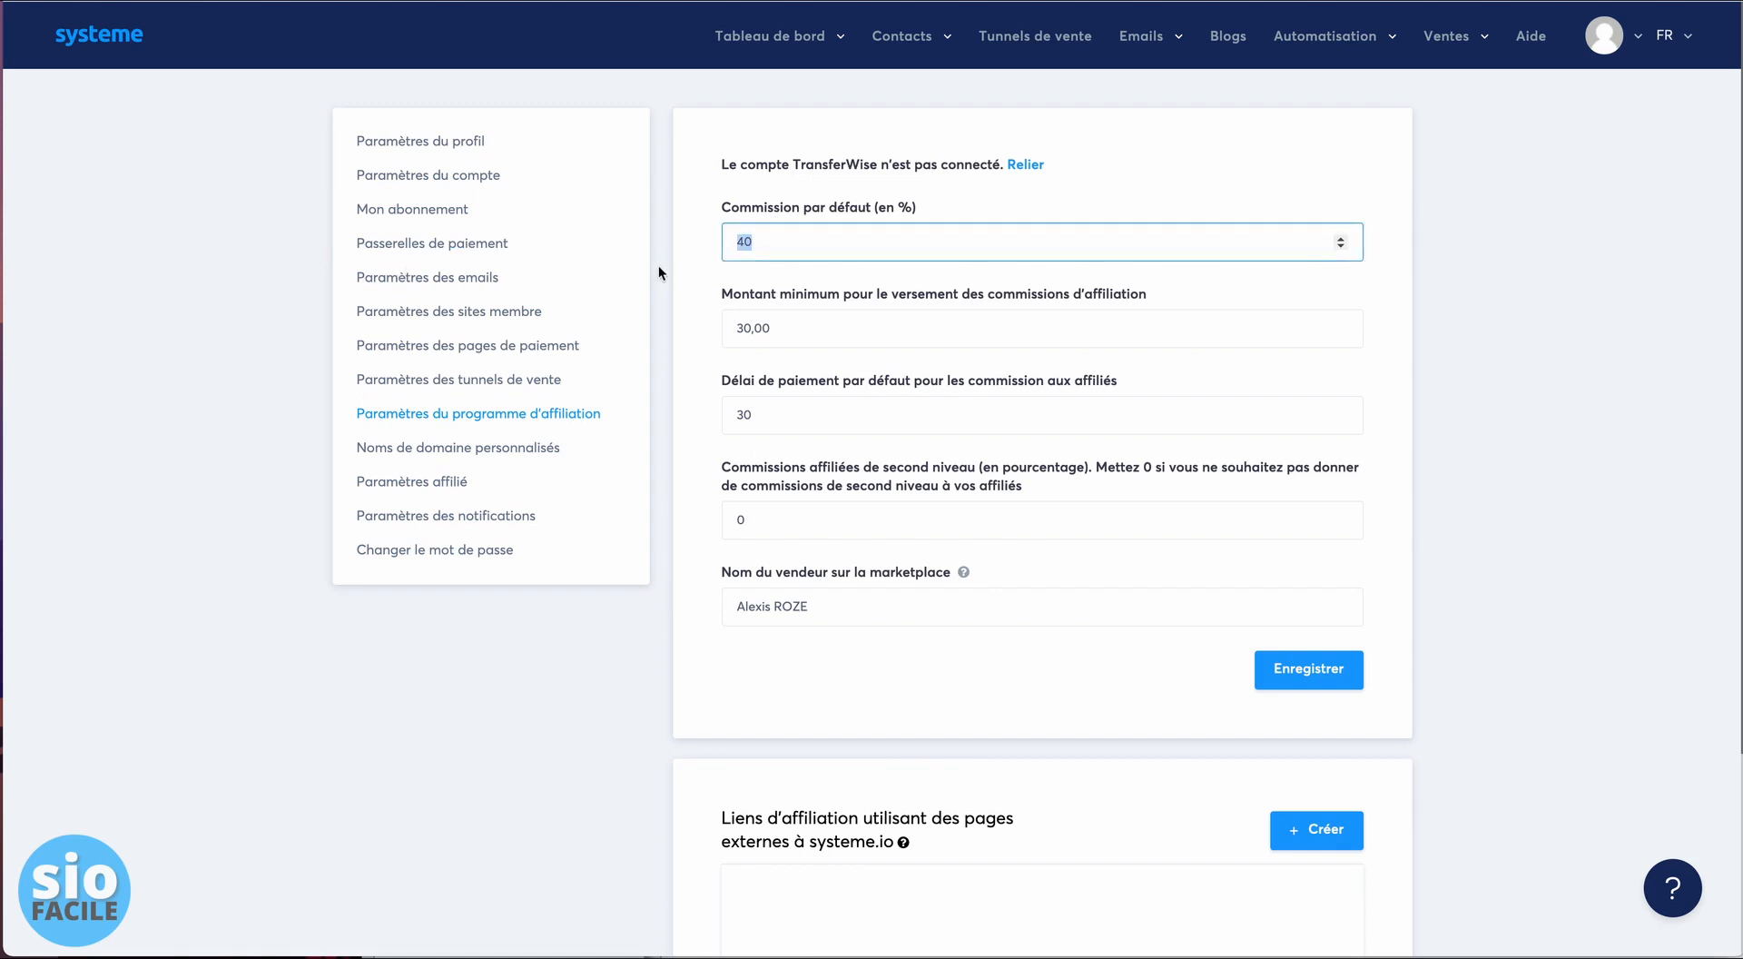
pyautogui.click(788, 237)
pyautogui.press('BackSpace')
pyautogui.press('BackSpace')
pyautogui.write('11')
pyautogui.write('40')
pyautogui.press('Tab')
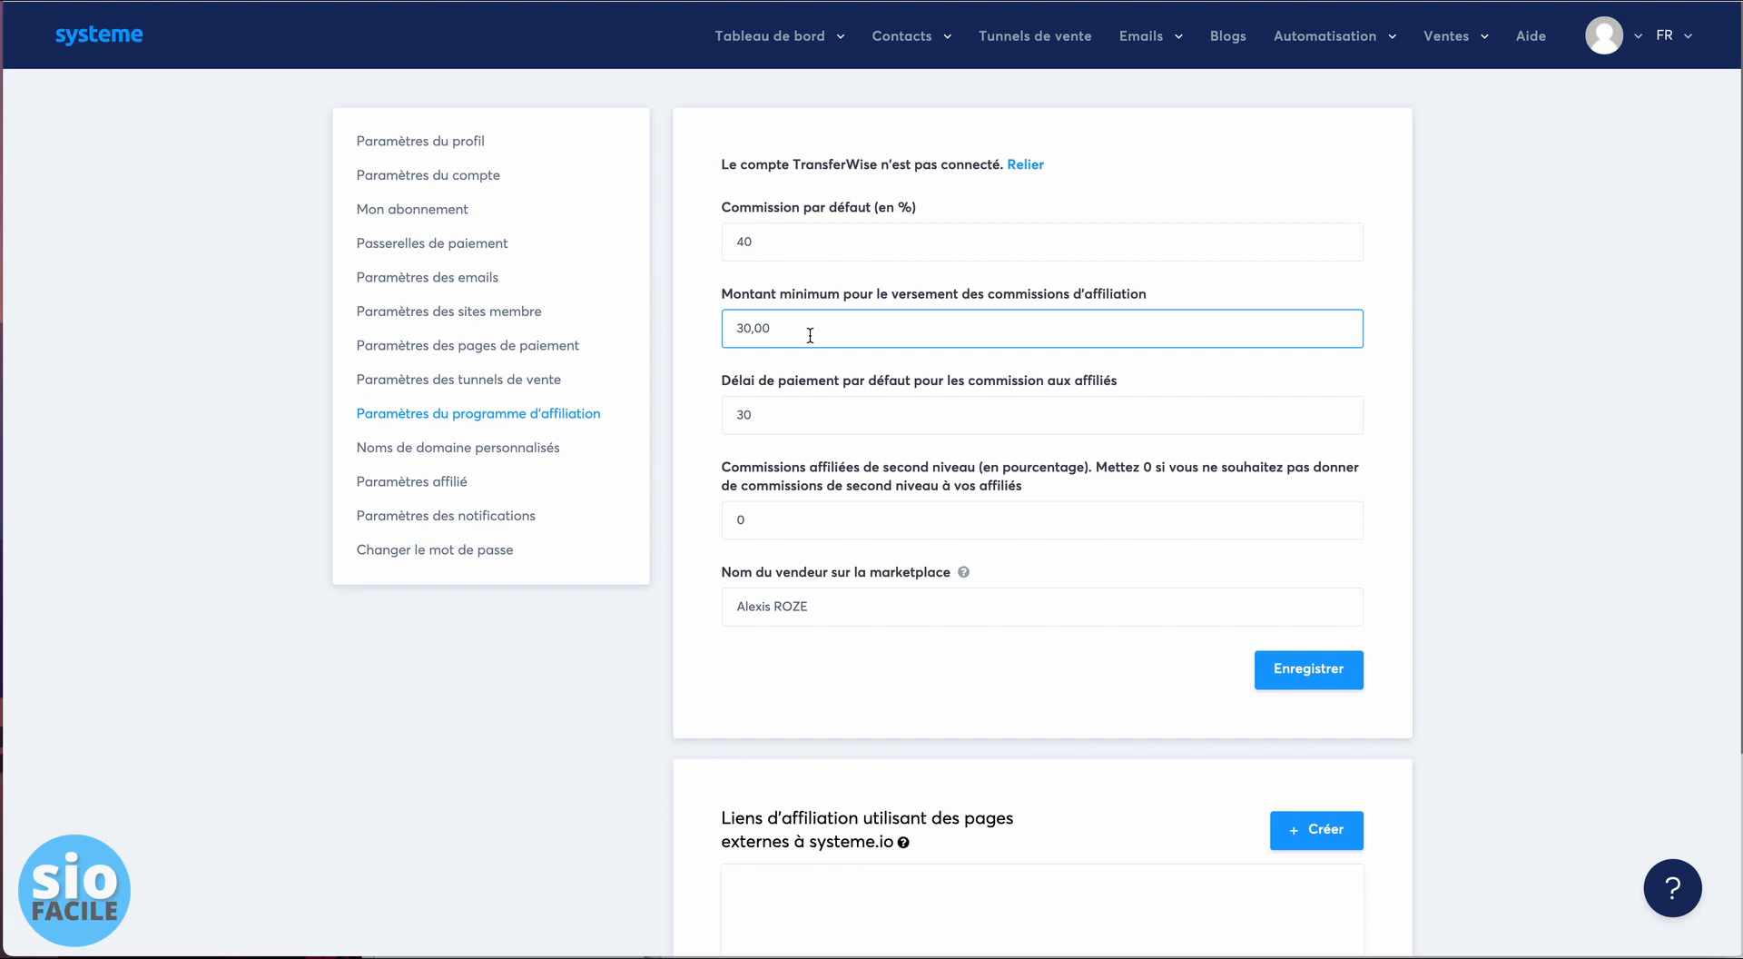
pyautogui.click(981, 405)
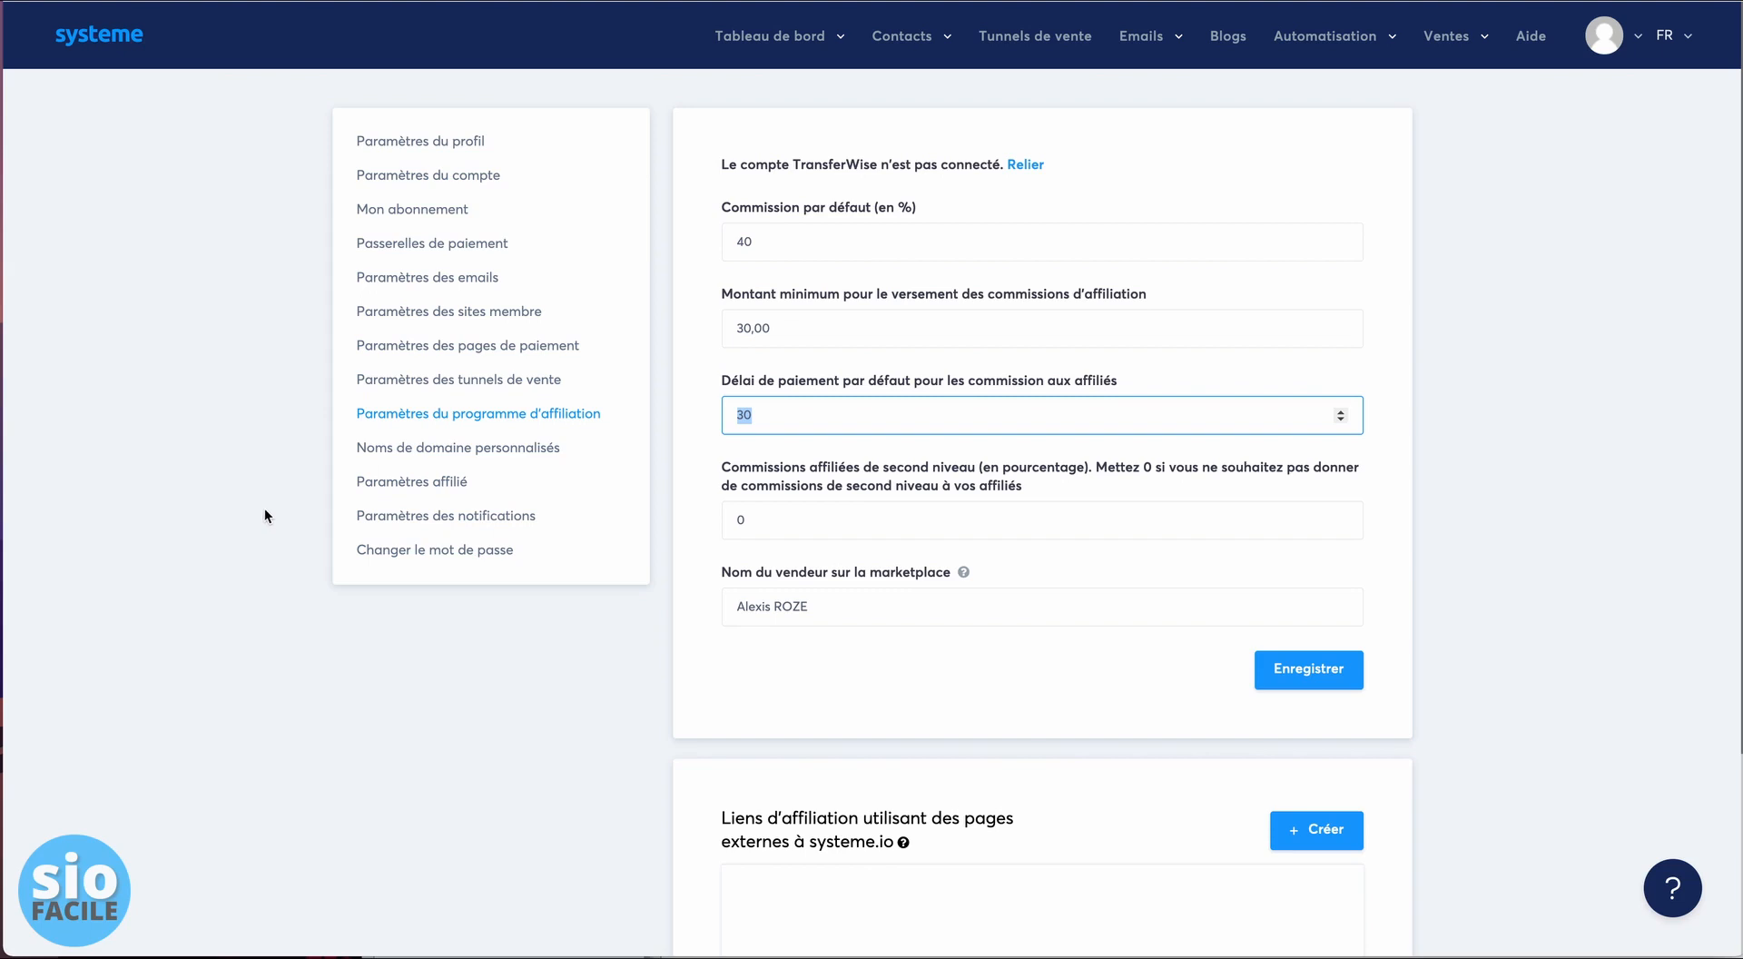
pyautogui.click(798, 417)
pyautogui.click(789, 240)
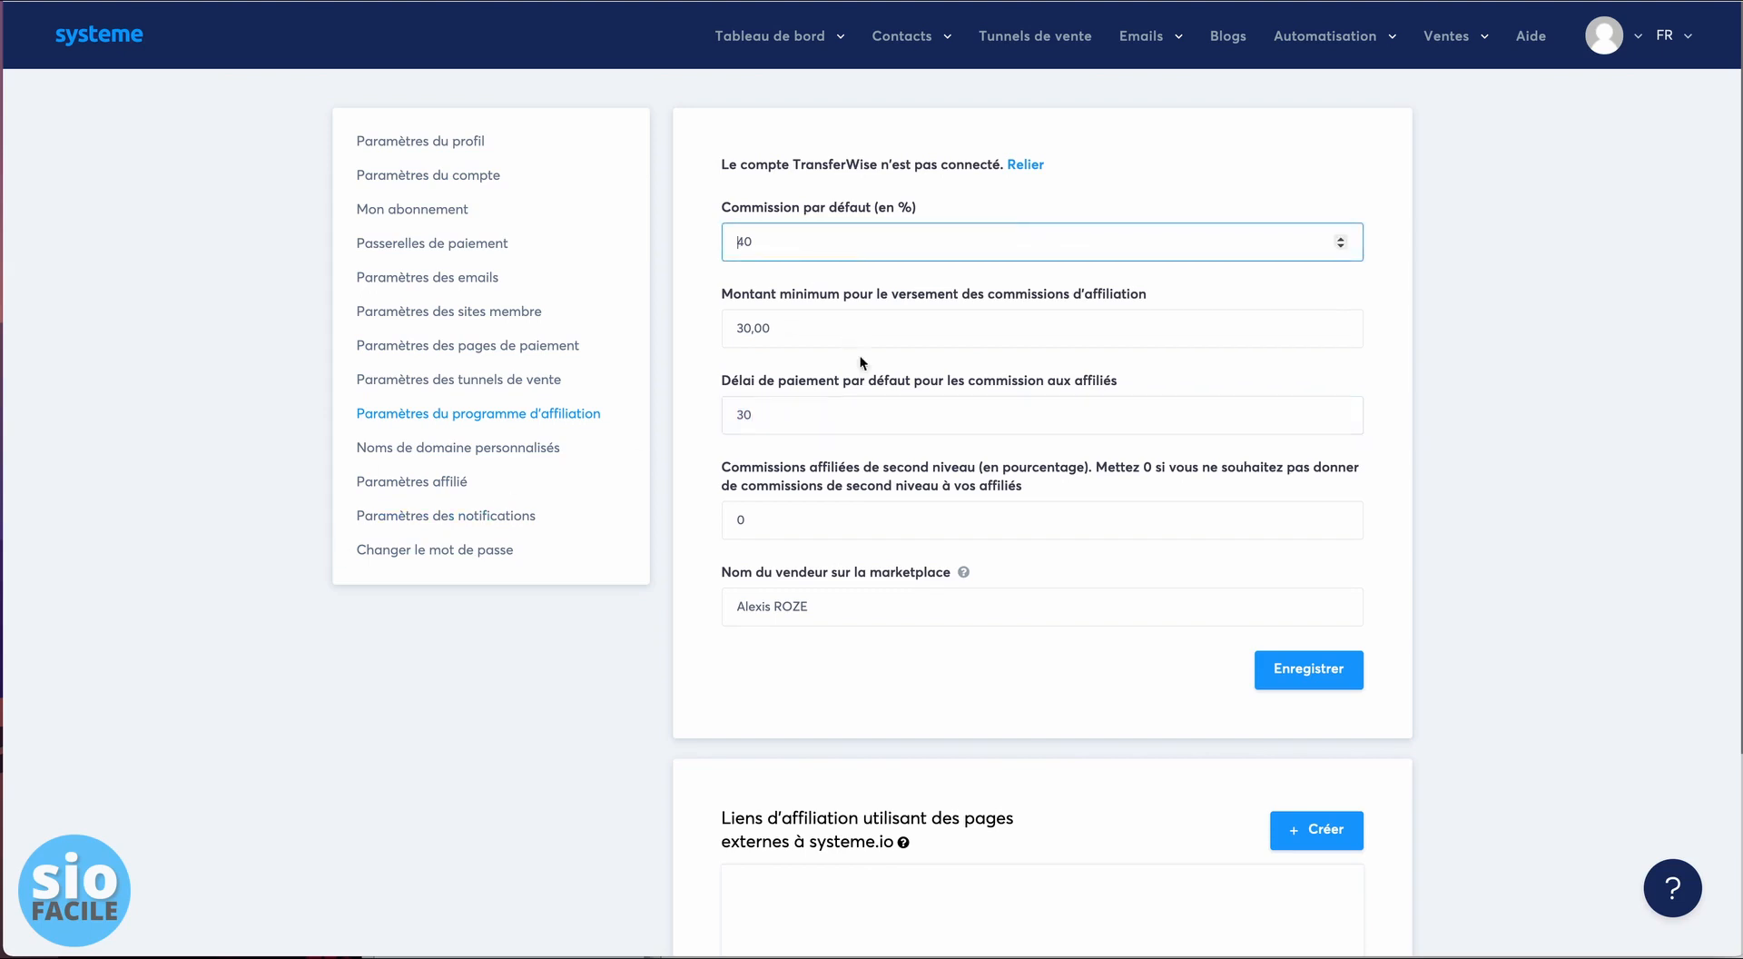
pyautogui.click(857, 405)
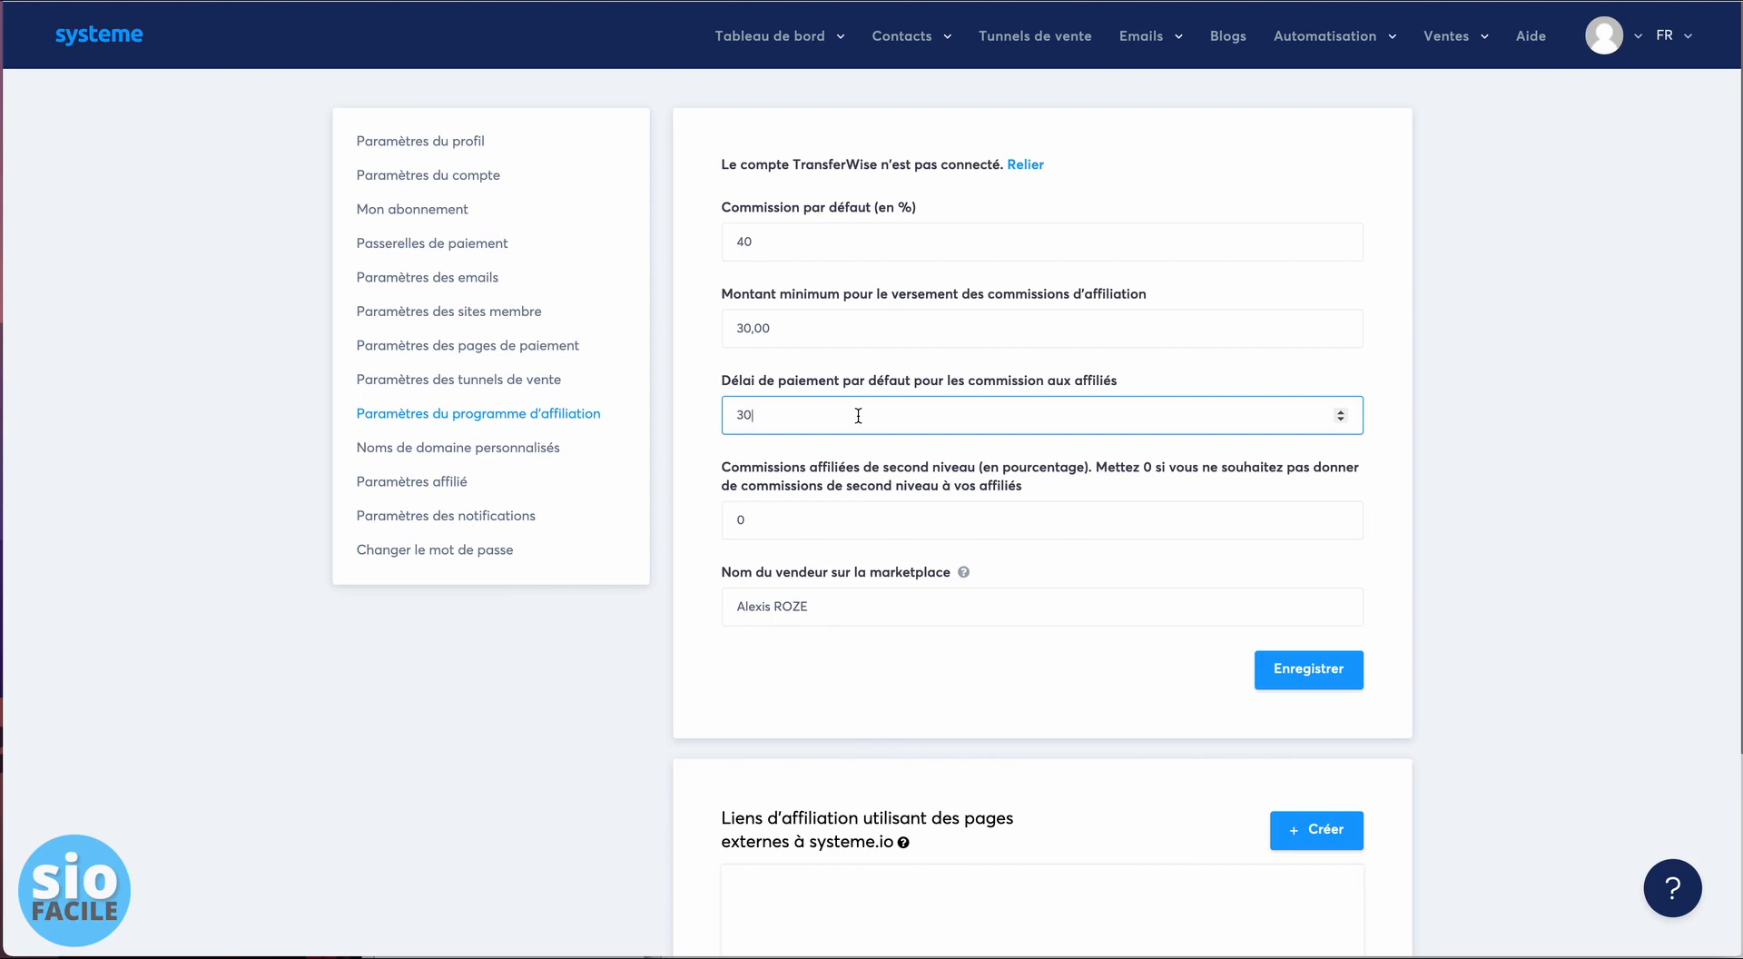
pyautogui.press('Tab')
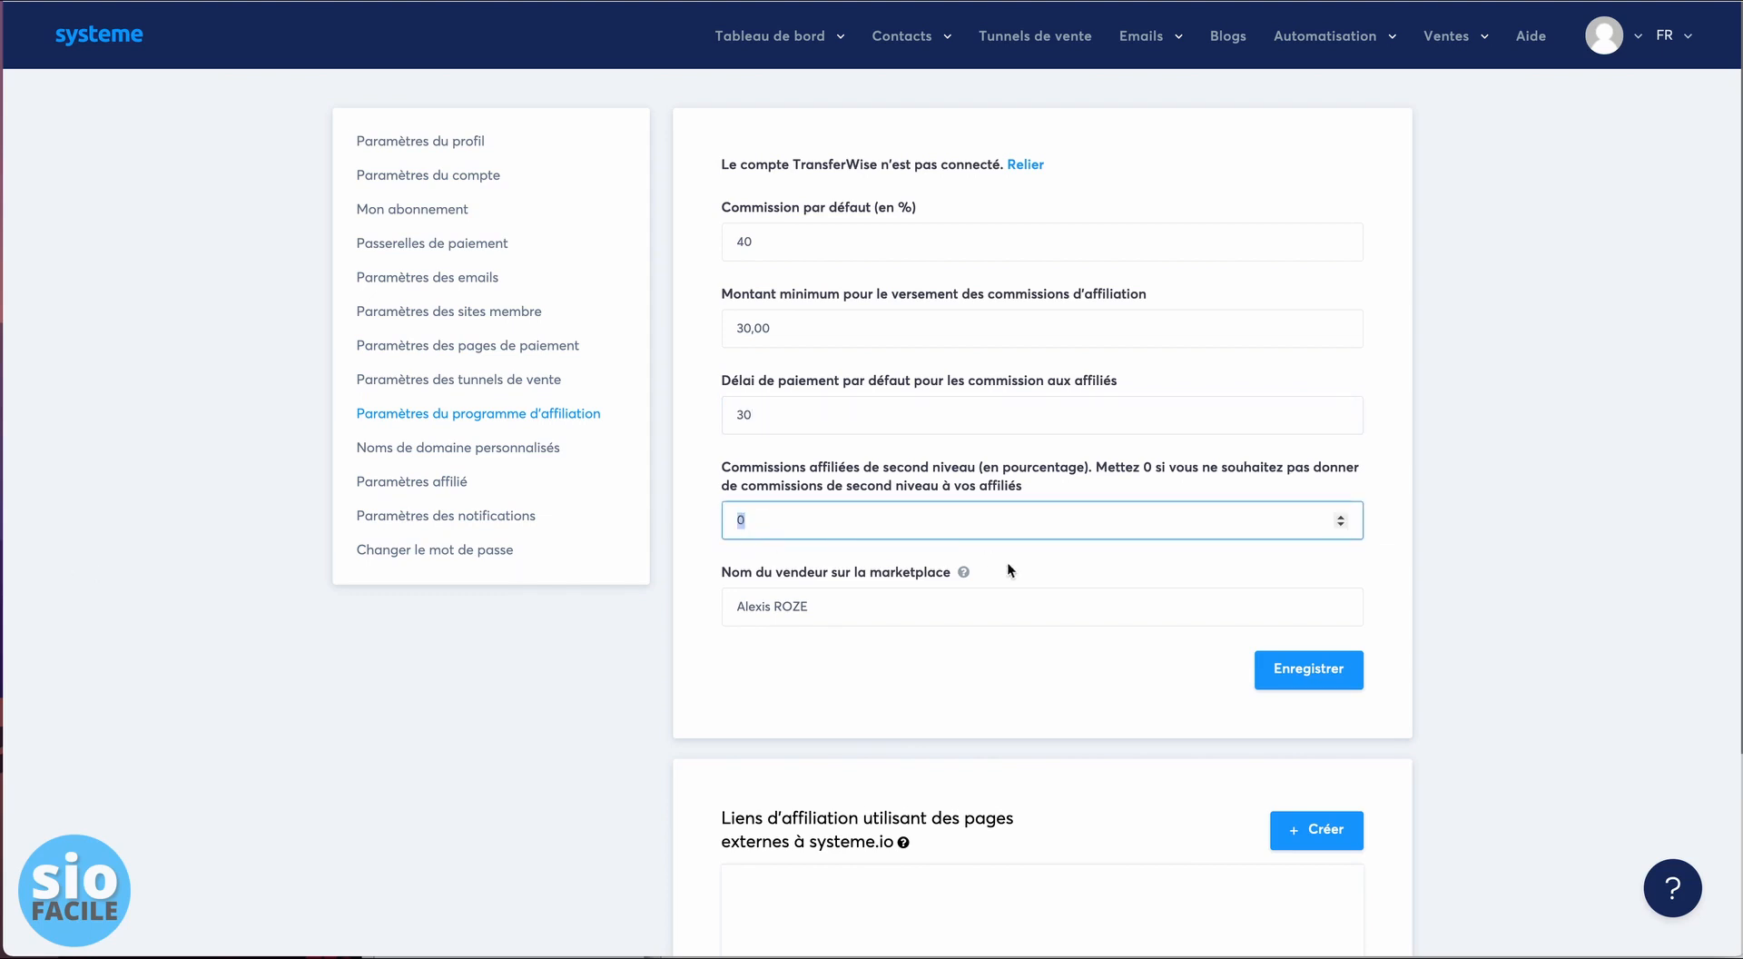
pyautogui.click(968, 524)
pyautogui.doubleClick(741, 521)
pyautogui.click(822, 240)
pyautogui.moveTo(721, 379); pyautogui.dragTo(944, 383)
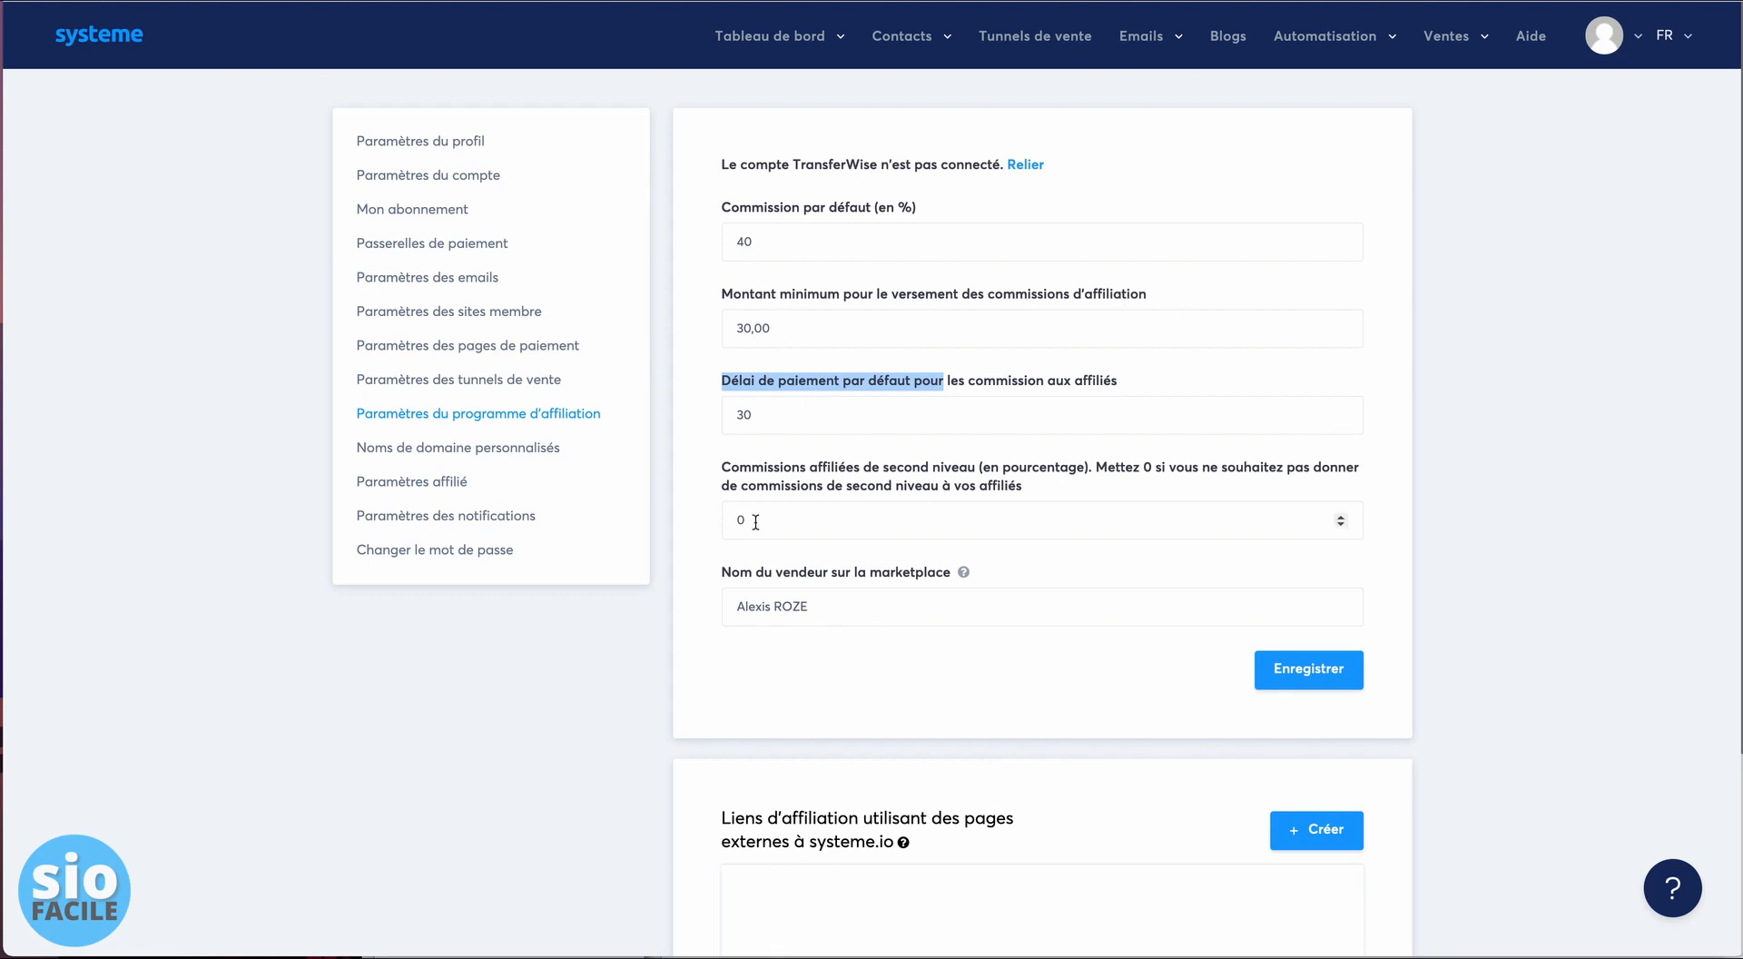
# - Highlight the second-level commissions label on the affiliate programme page
pyautogui.moveTo(732, 466); pyautogui.dragTo(833, 471)
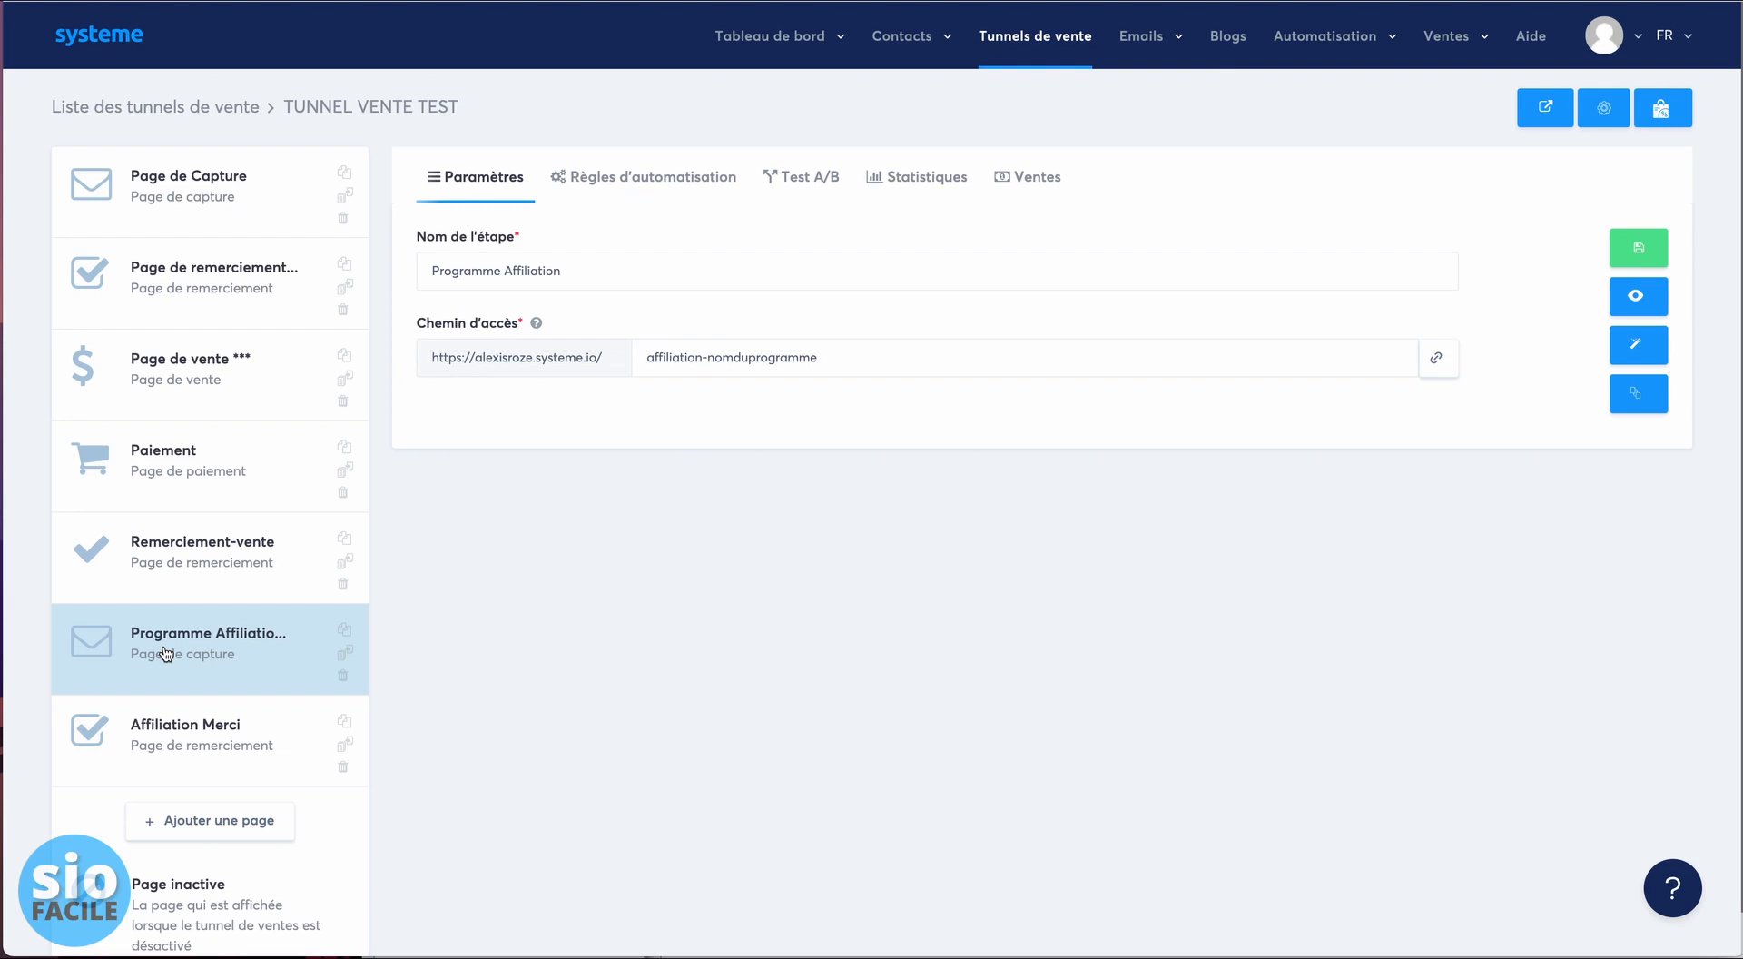
pyautogui.click(210, 820)
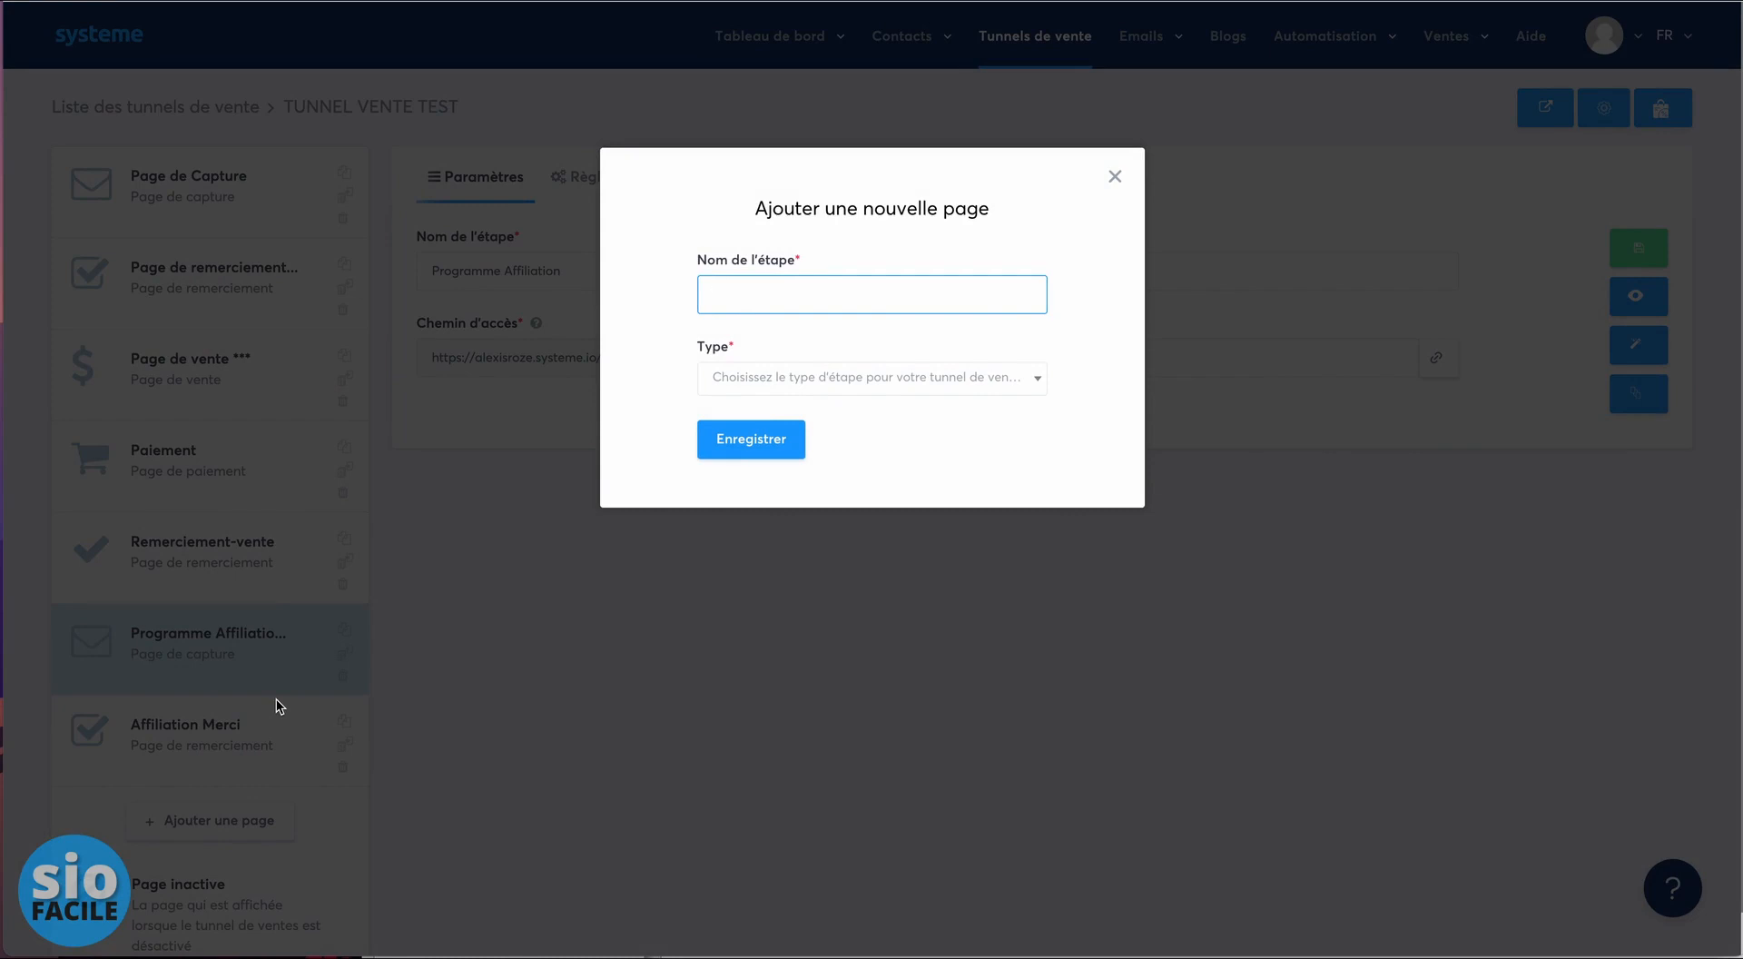
pyautogui.click(1115, 180)
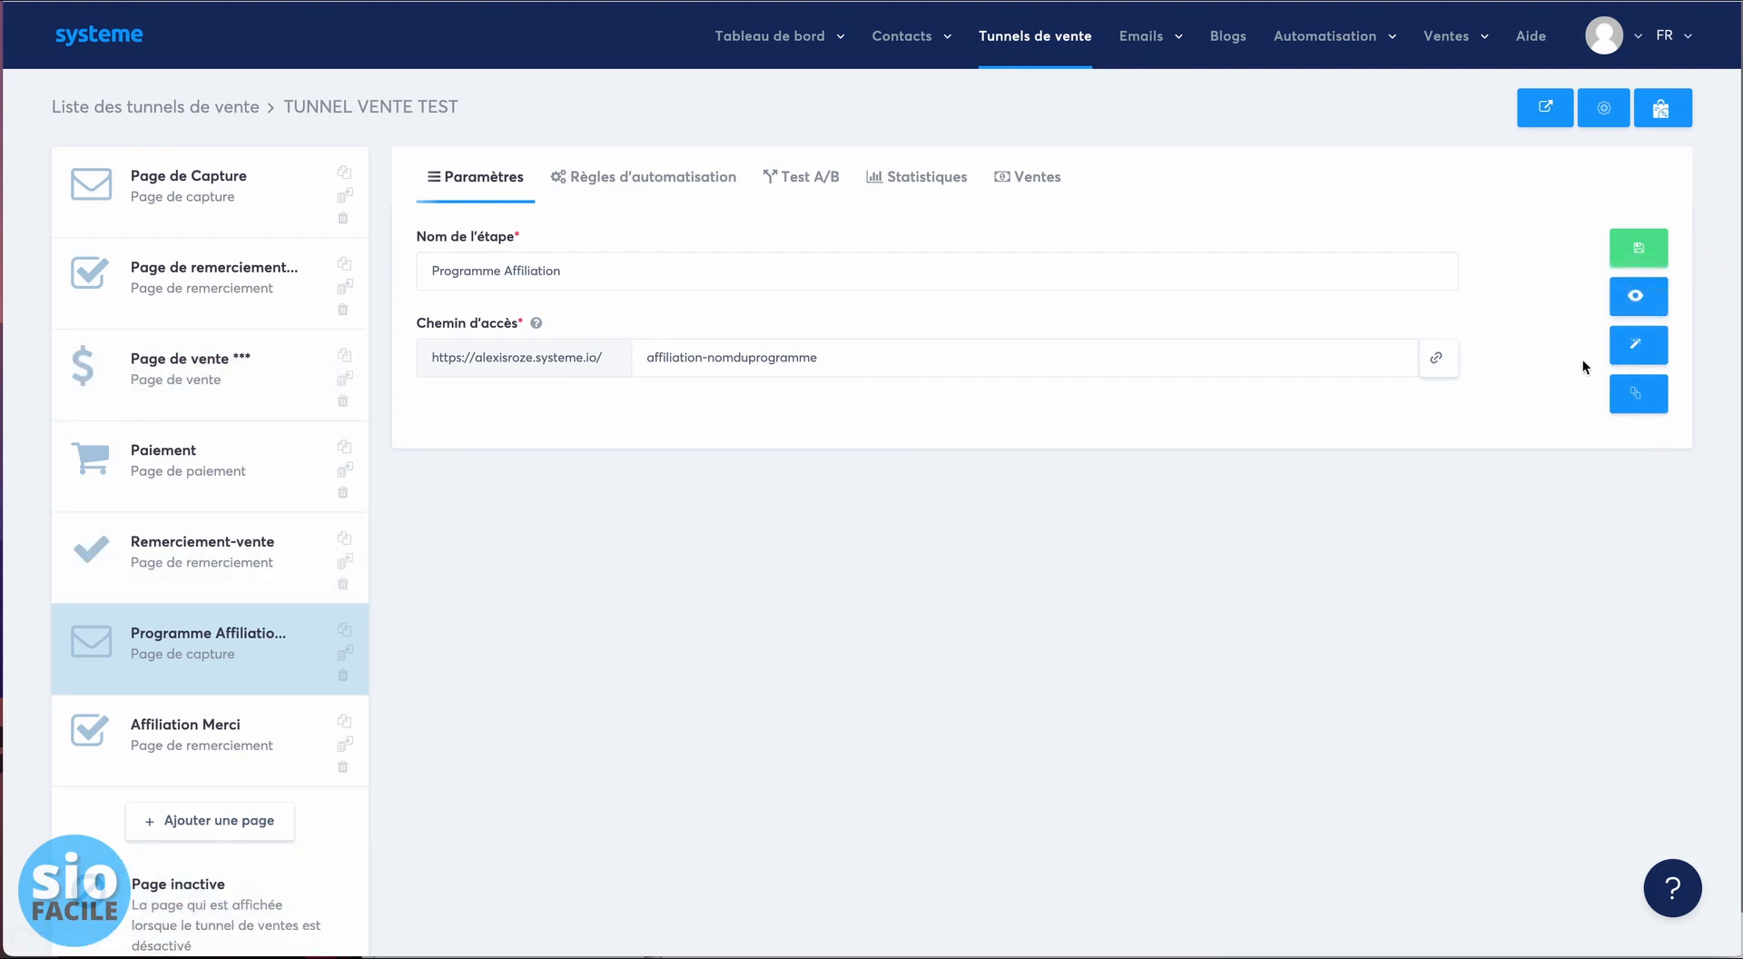
# - Check the orange join button's action on the Programme Affiliation page, save, and exit the editor
pyautogui.click(1650, 355)
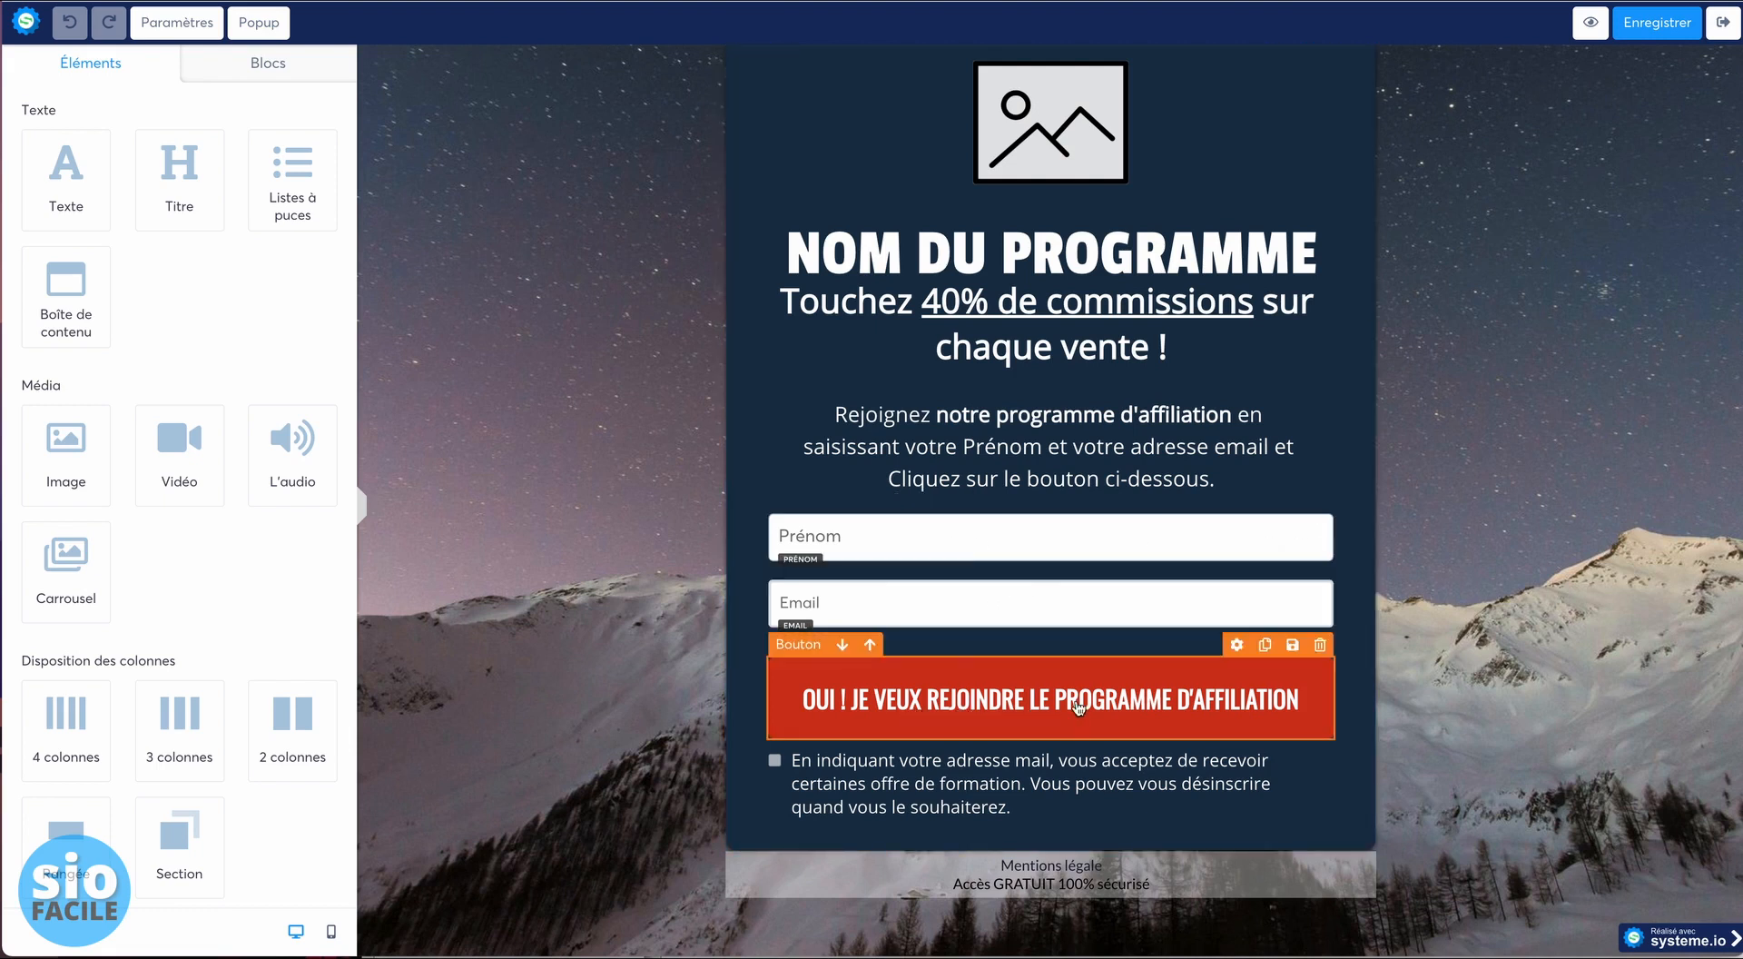
pyautogui.click(1209, 705)
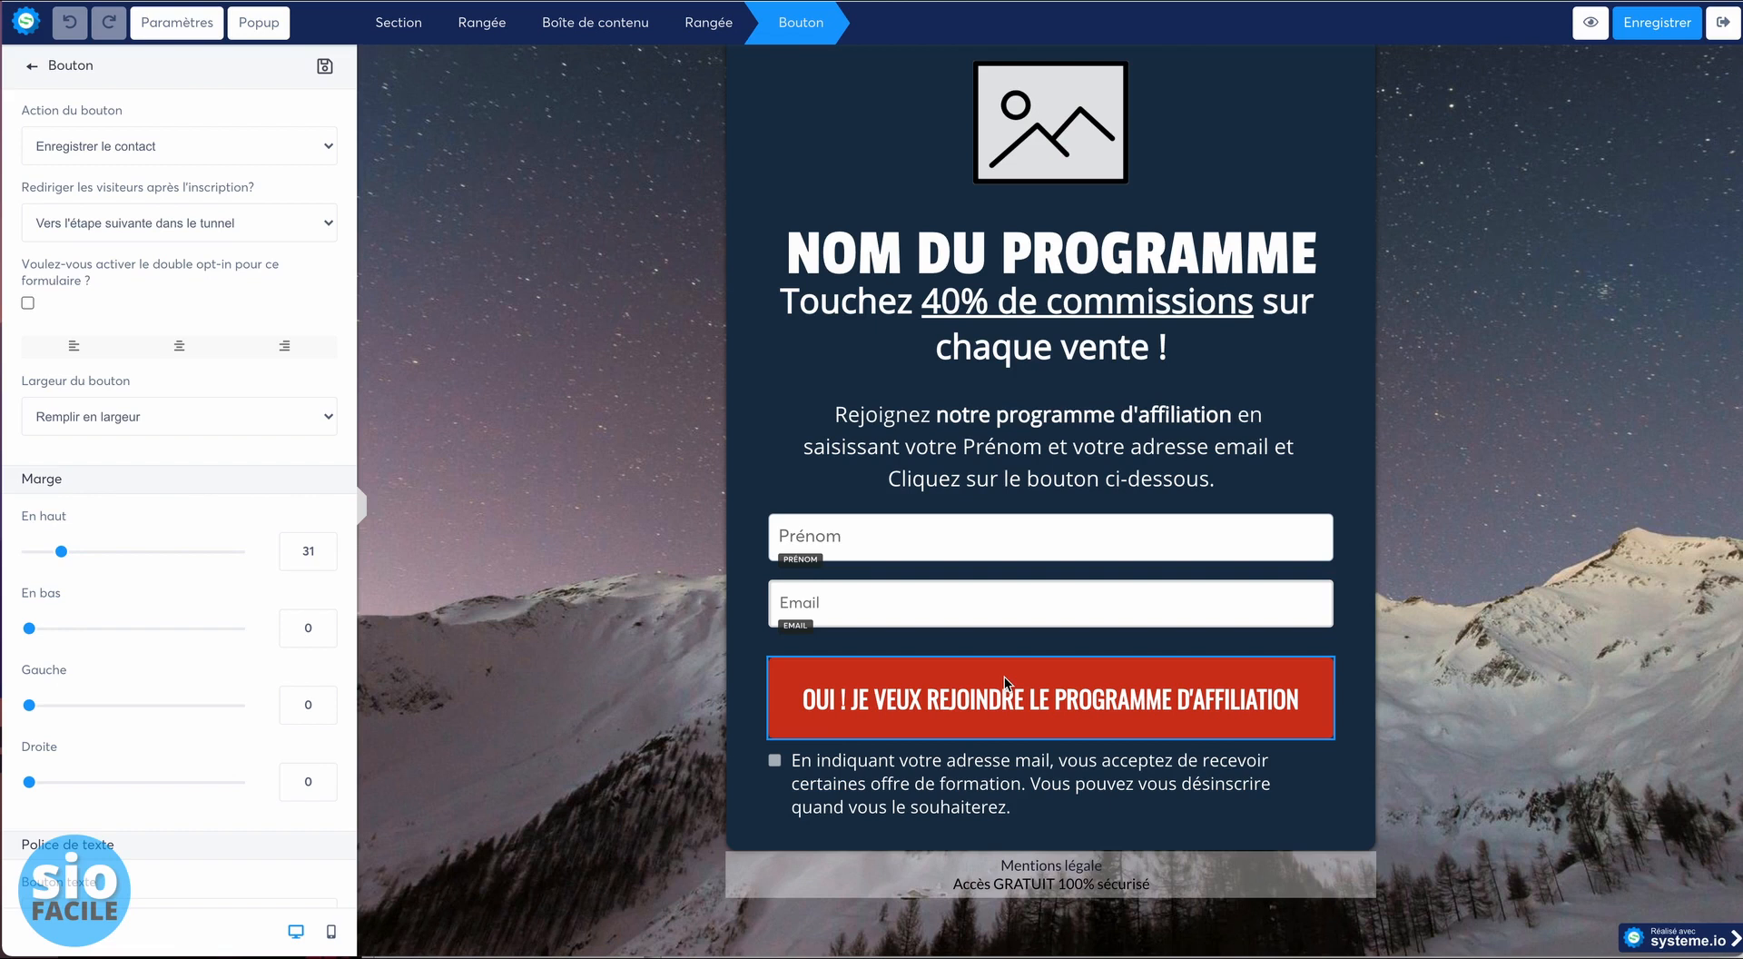
pyautogui.click(1628, 35)
pyautogui.click(1625, 68)
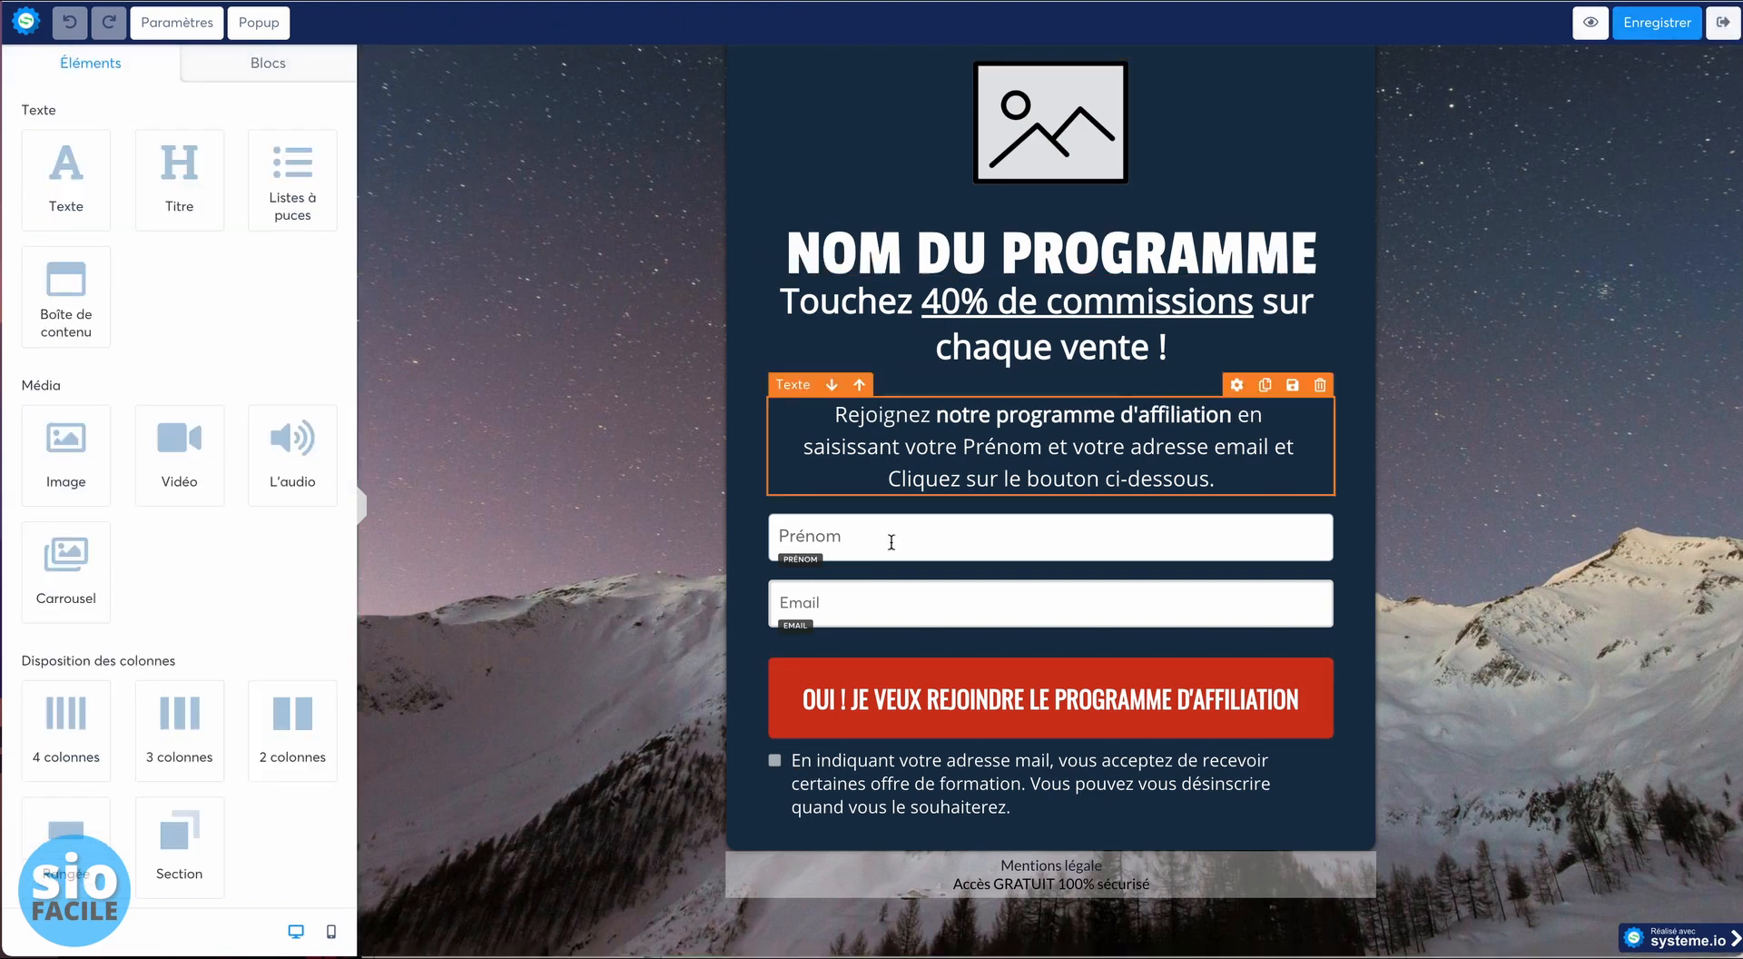
pyautogui.click(1722, 22)
# - Show the Affiliation Merci step's settings and preview its thank-you page
pyautogui.click(207, 744)
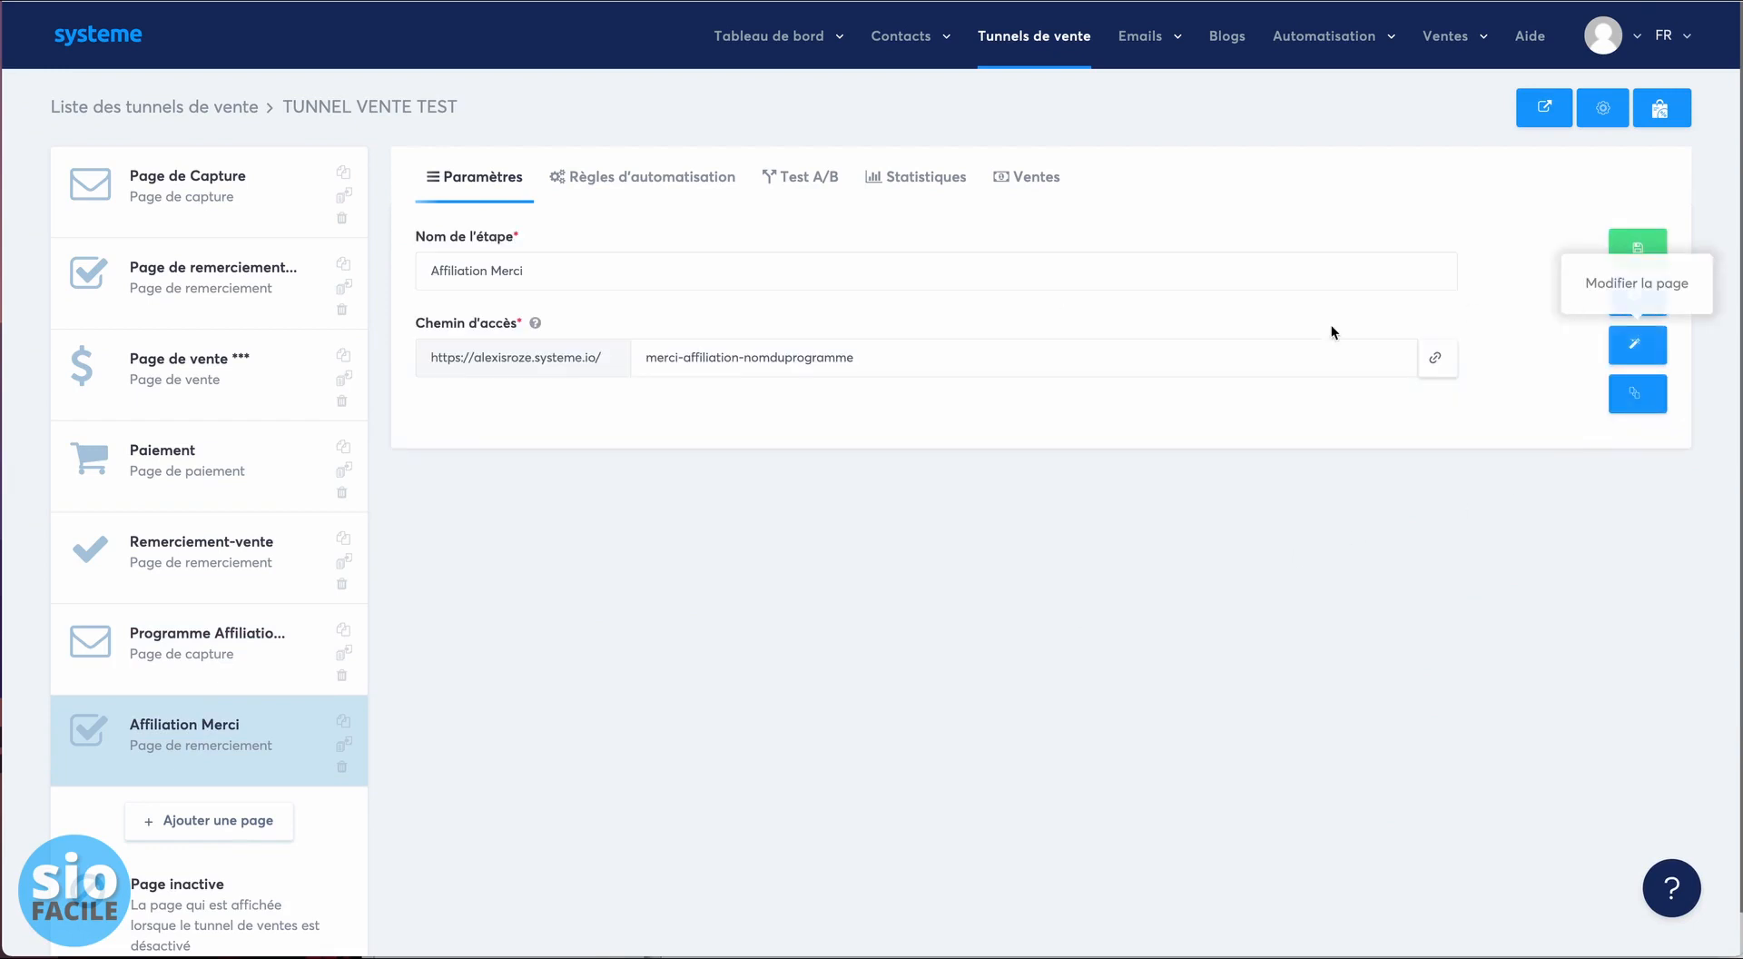
pyautogui.click(1632, 303)
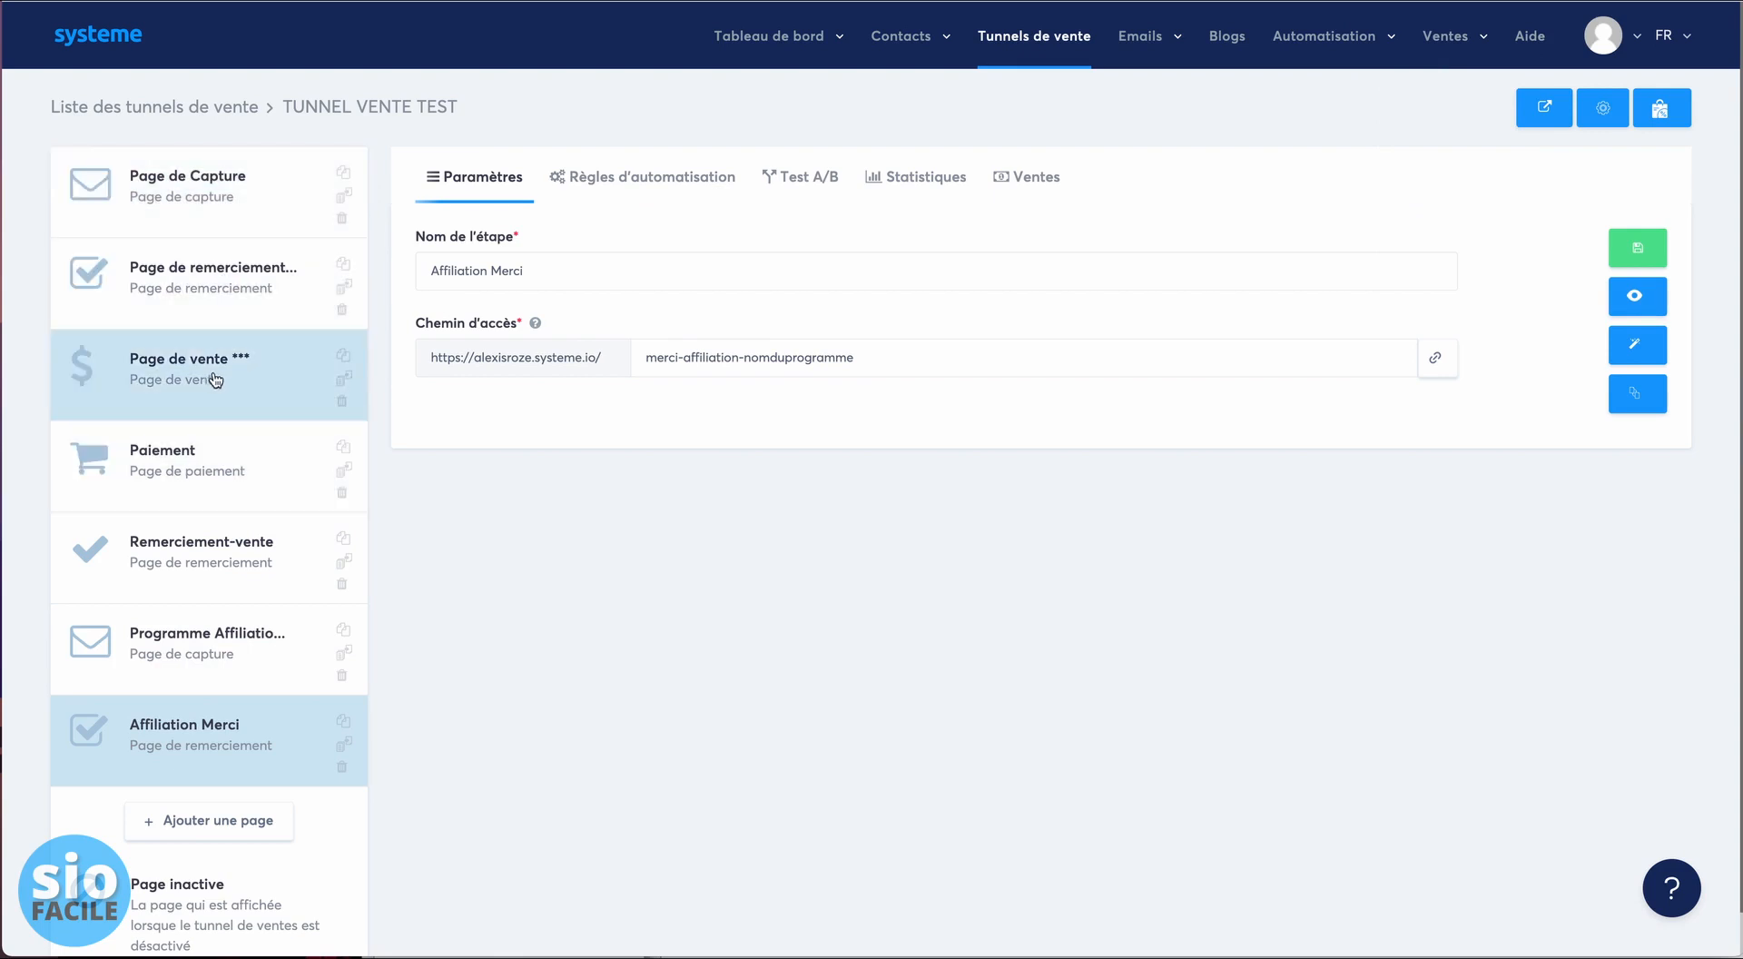
# - Copy the capture and sales page URLs, then view Programme Affiliation's automation rules
pyautogui.click(249, 207)
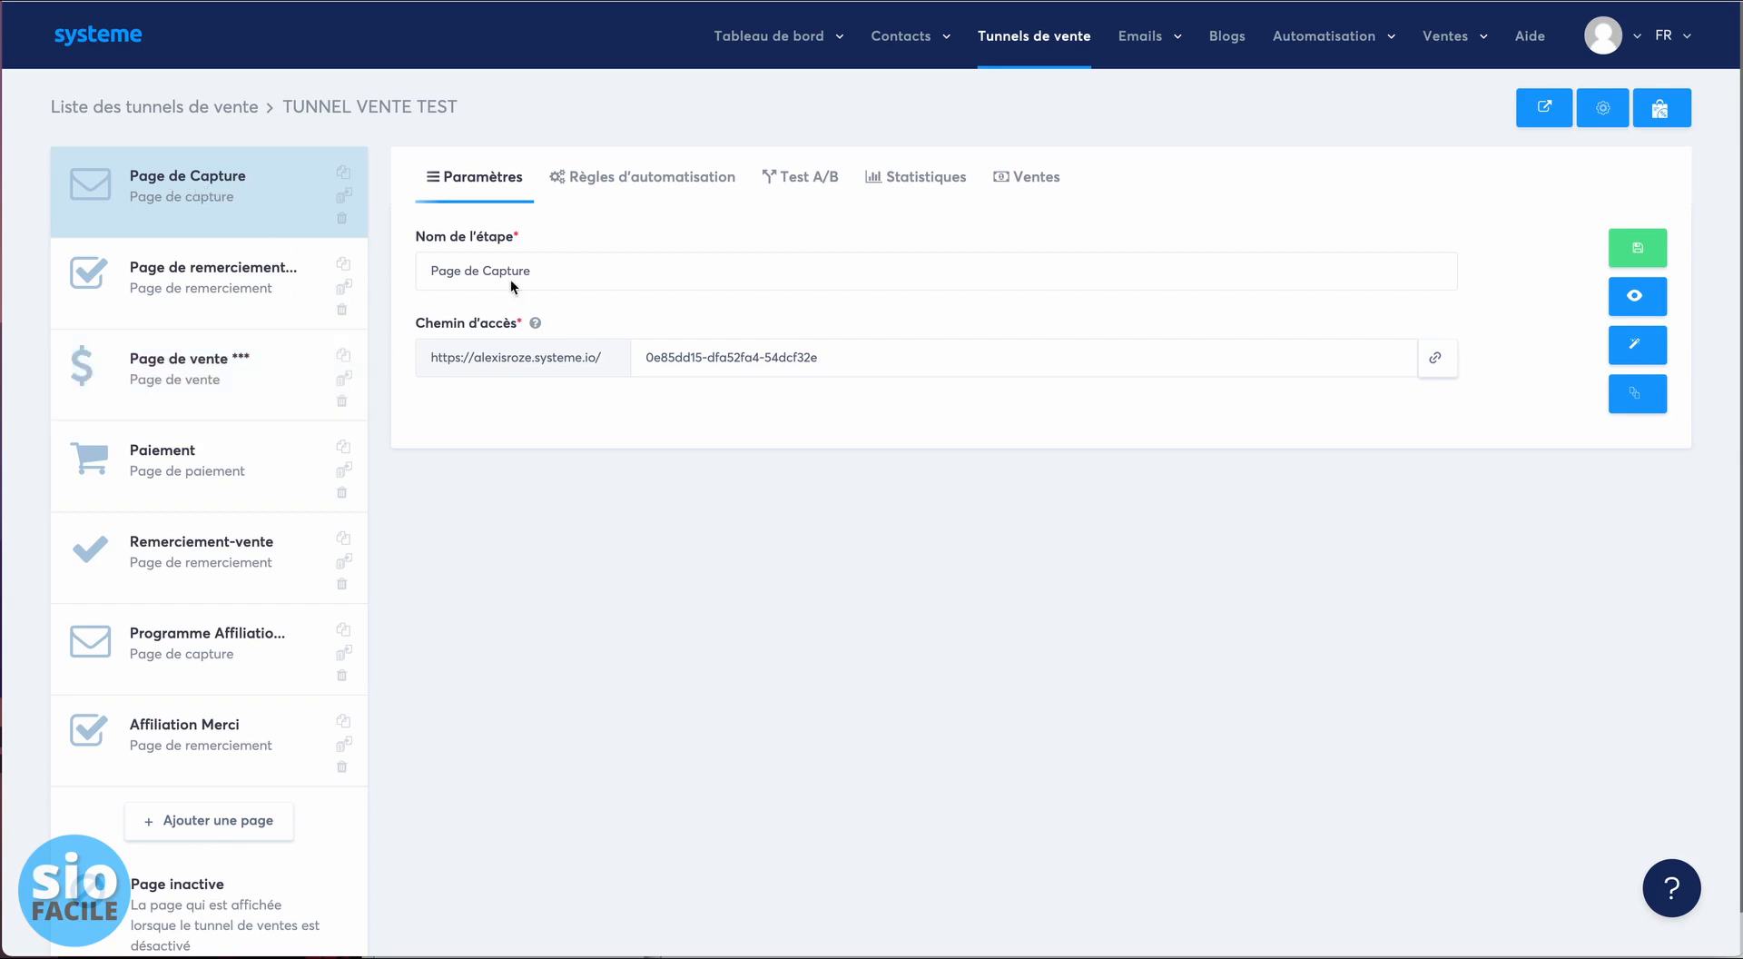
pyautogui.click(1437, 359)
pyautogui.click(175, 366)
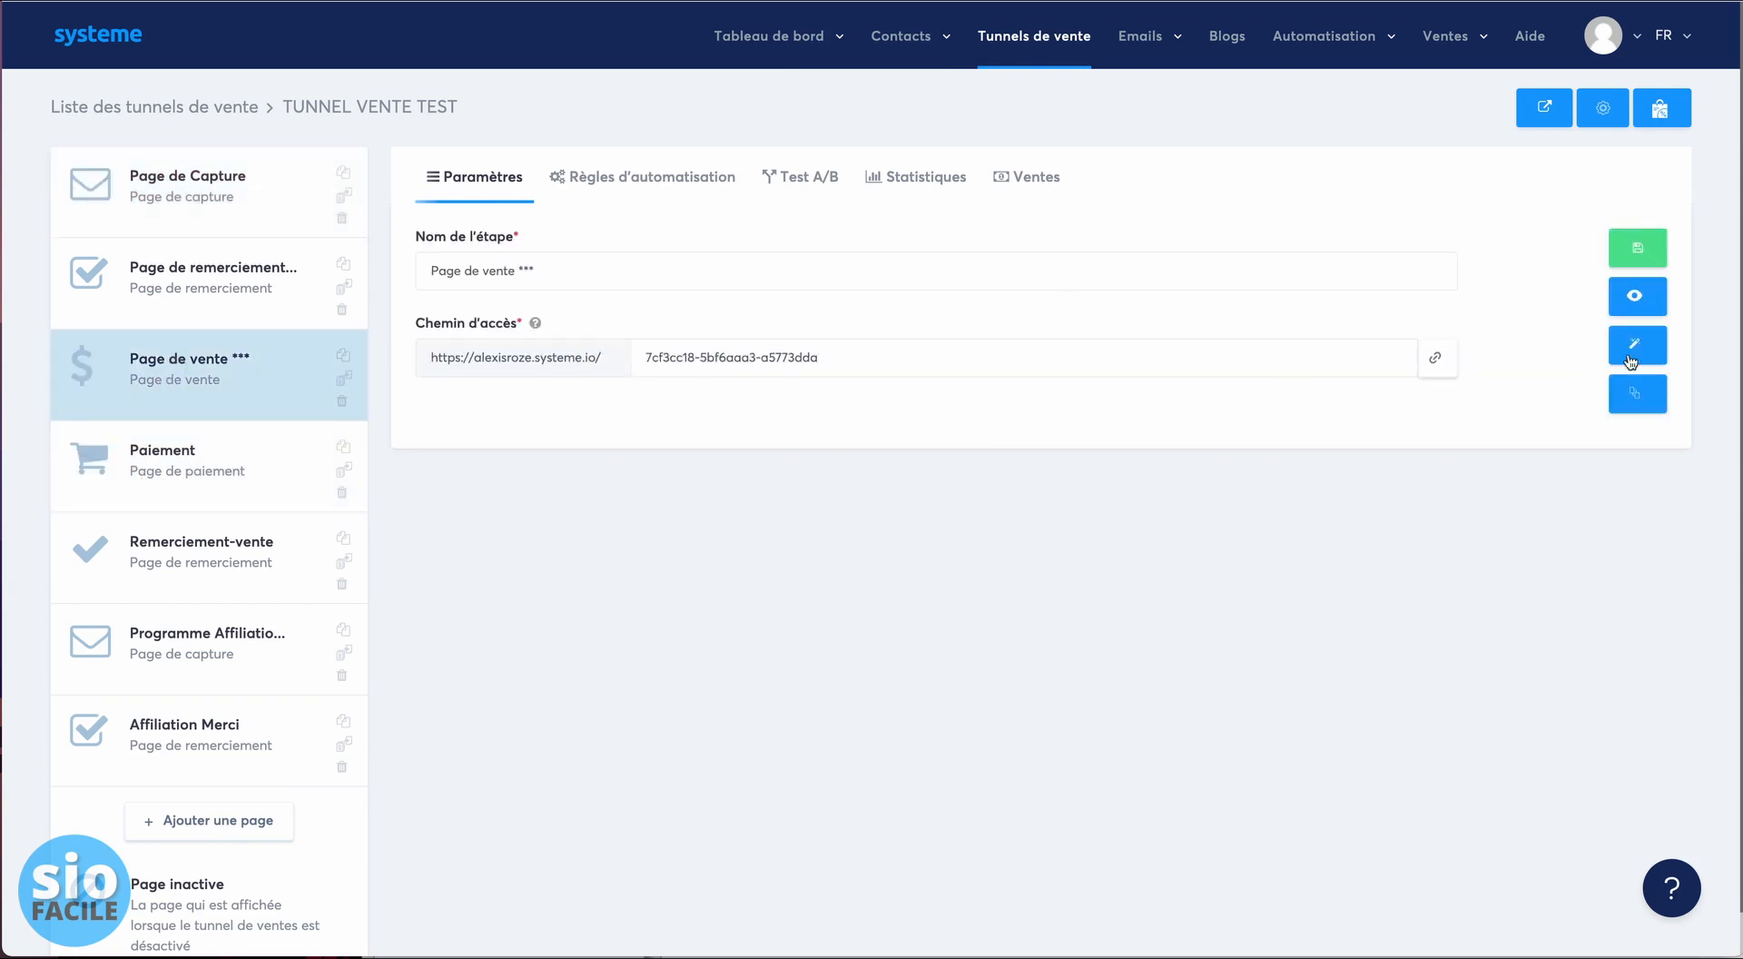
pyautogui.click(1433, 363)
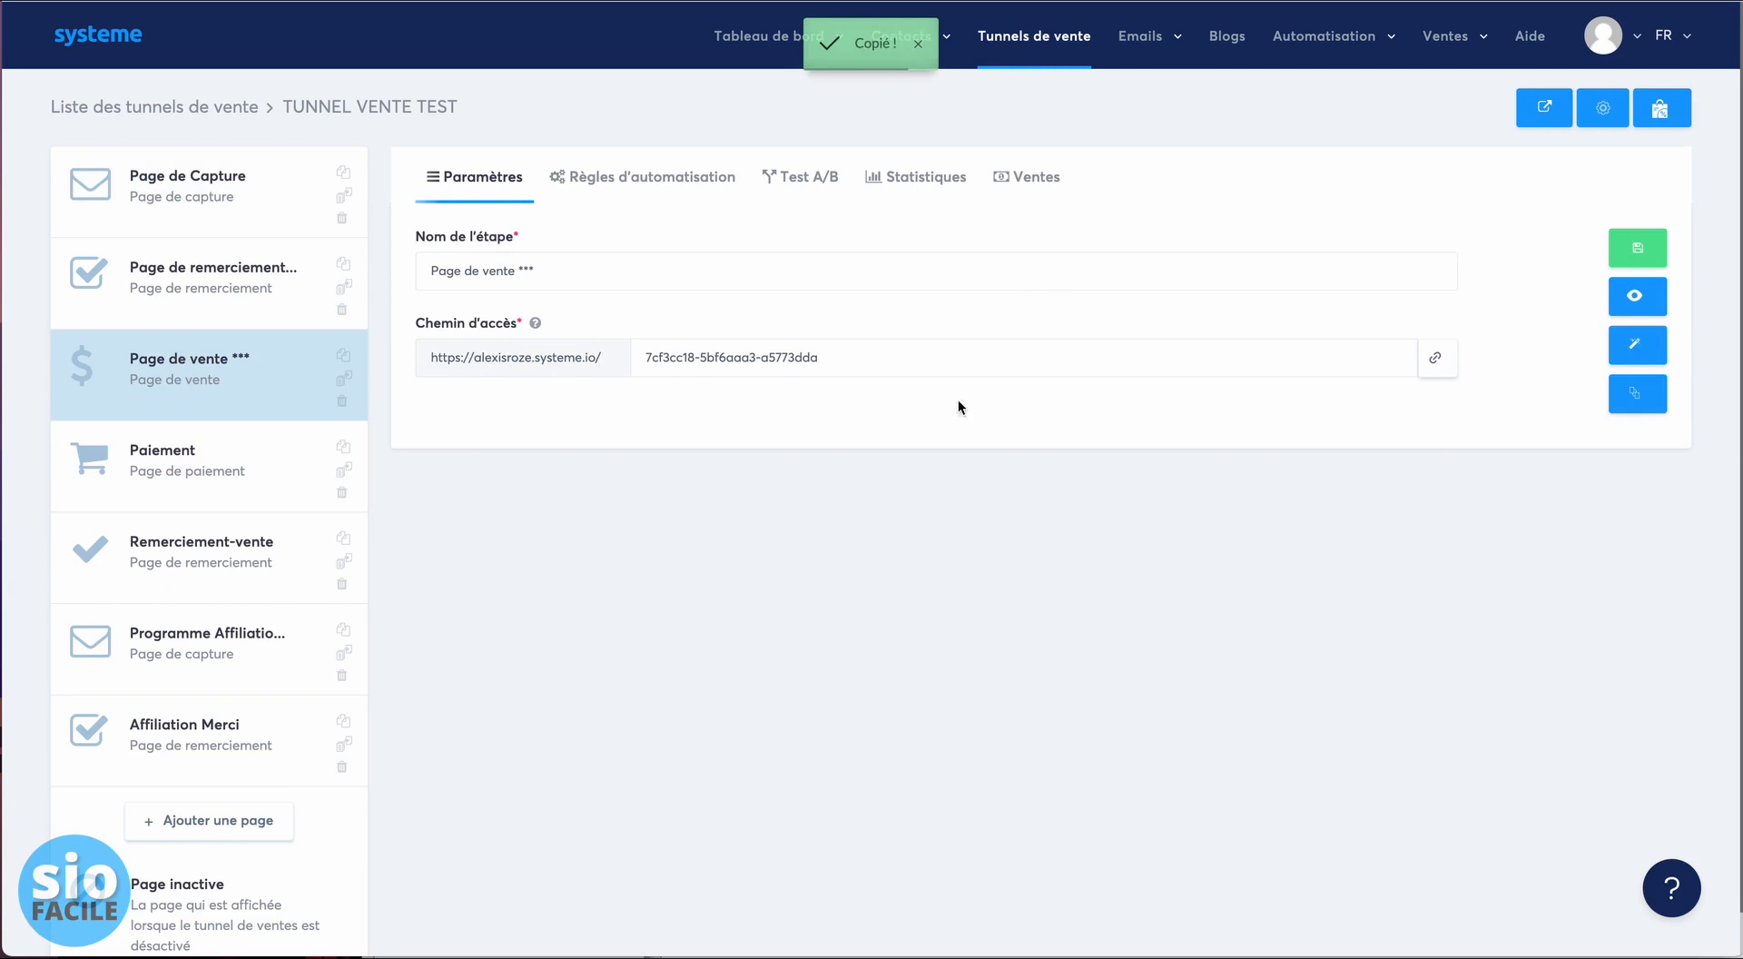
pyautogui.click(849, 372)
pyautogui.click(195, 641)
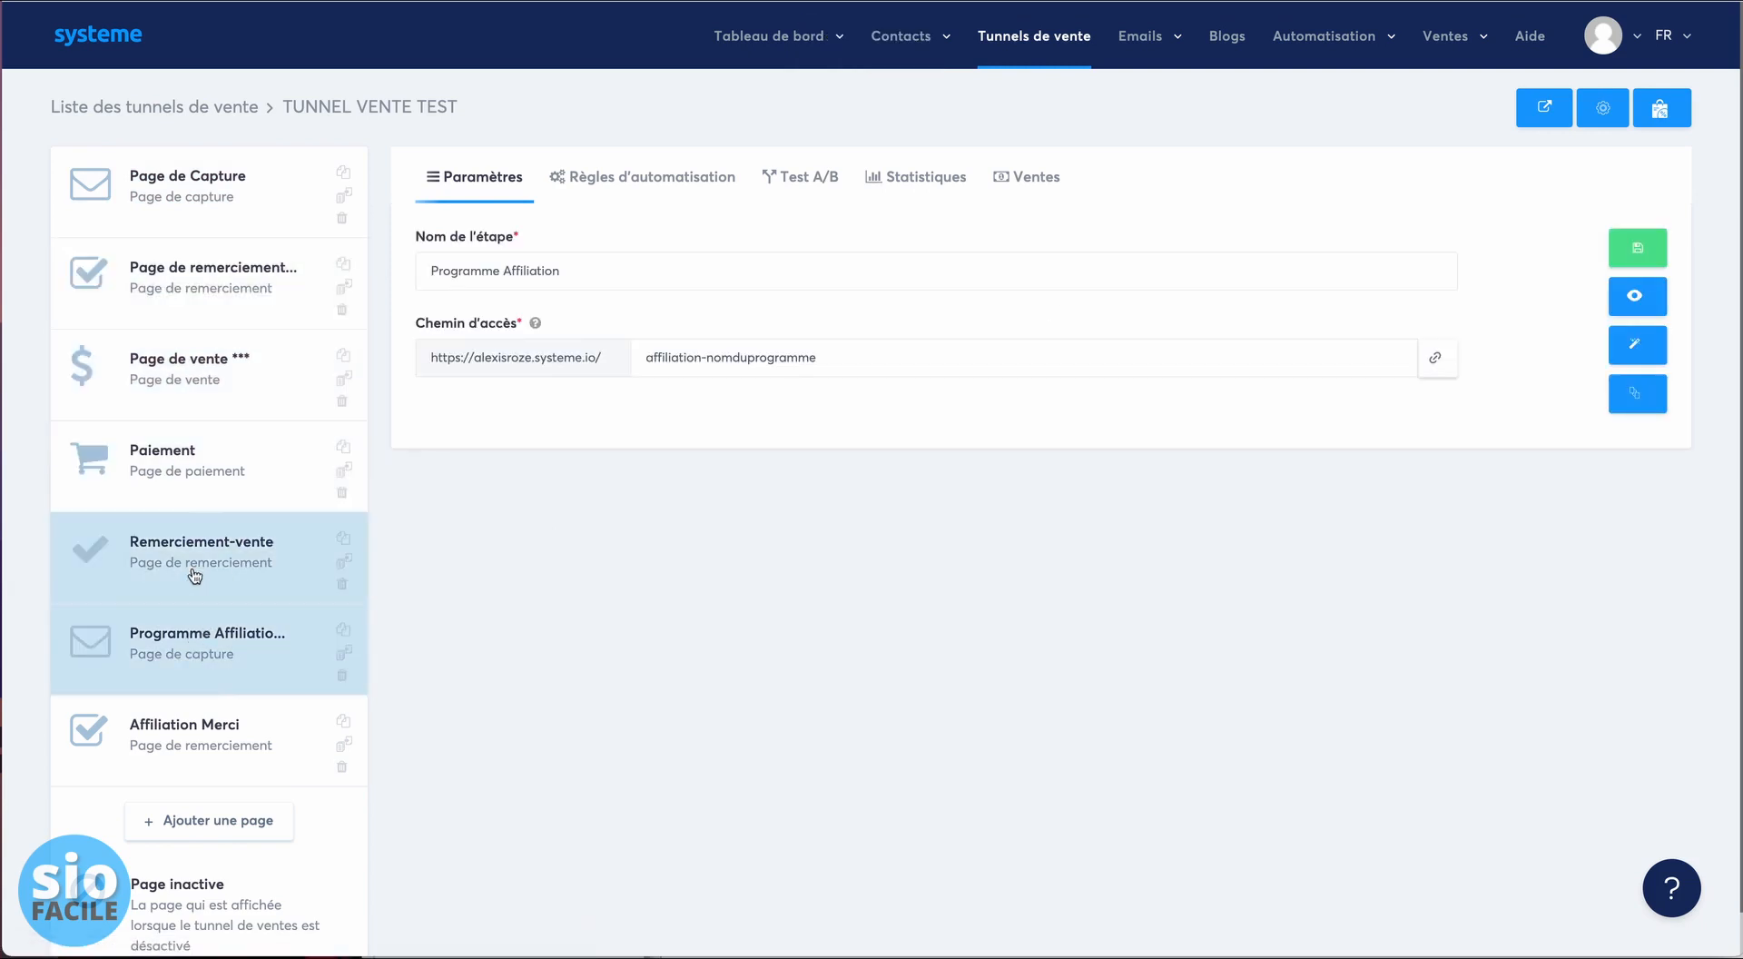
pyautogui.click(626, 176)
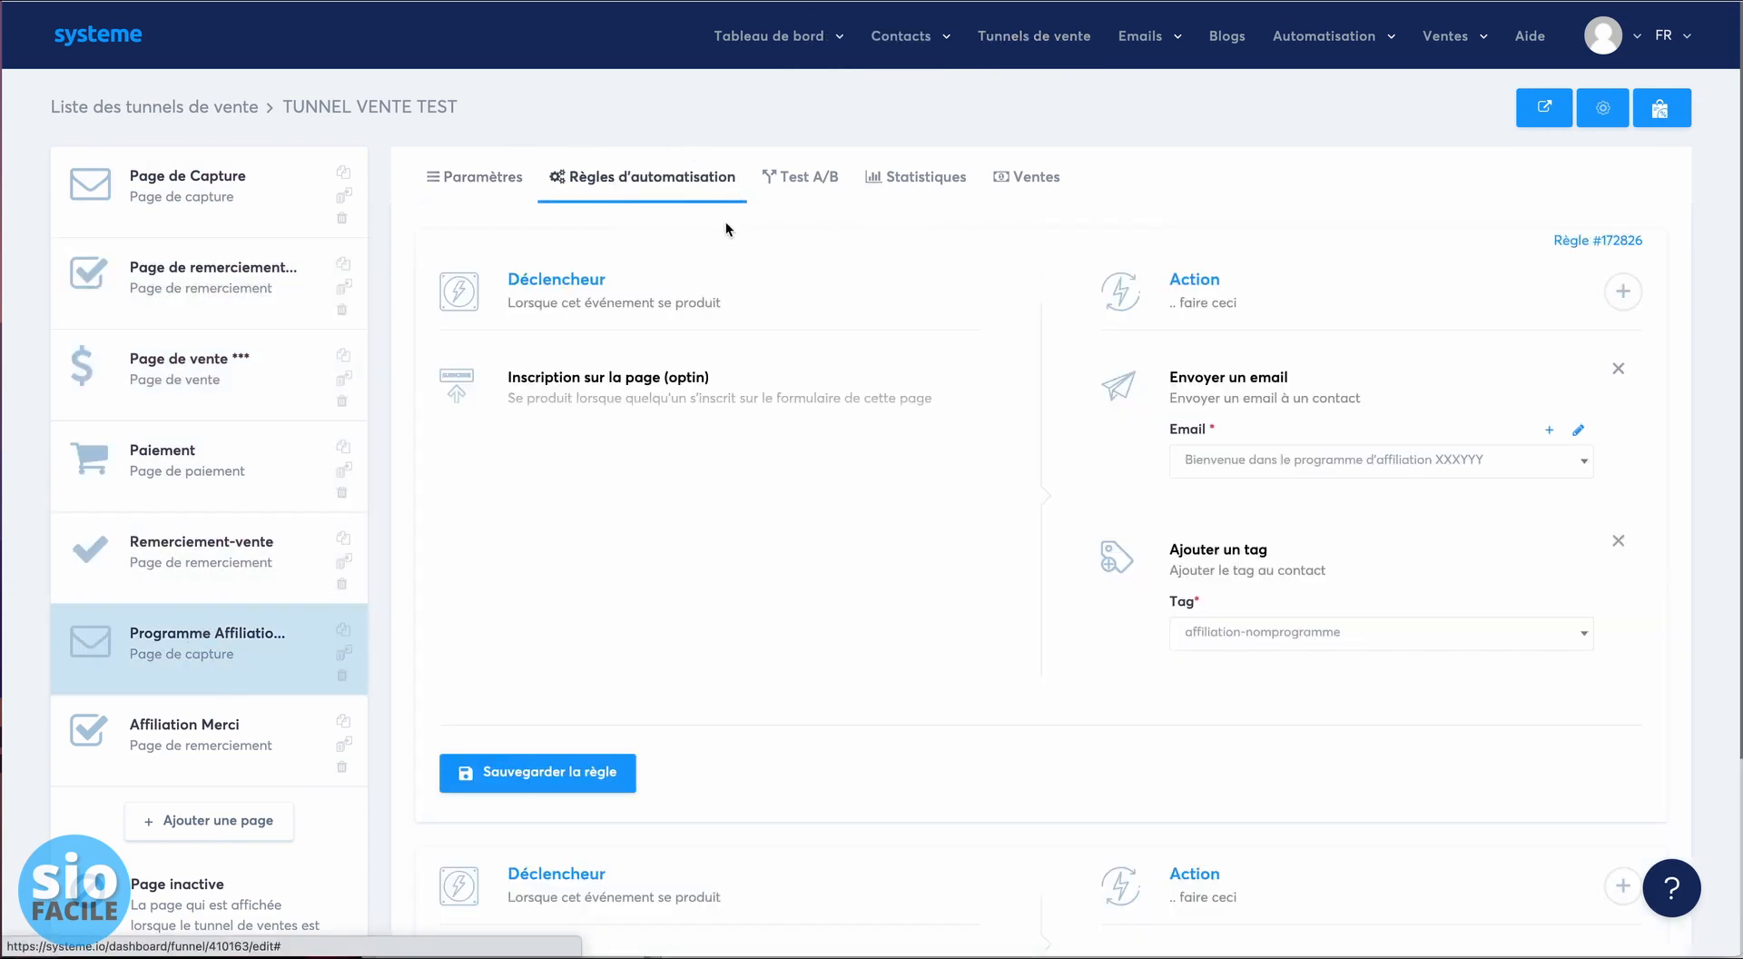
pyautogui.moveTo(903, 36)
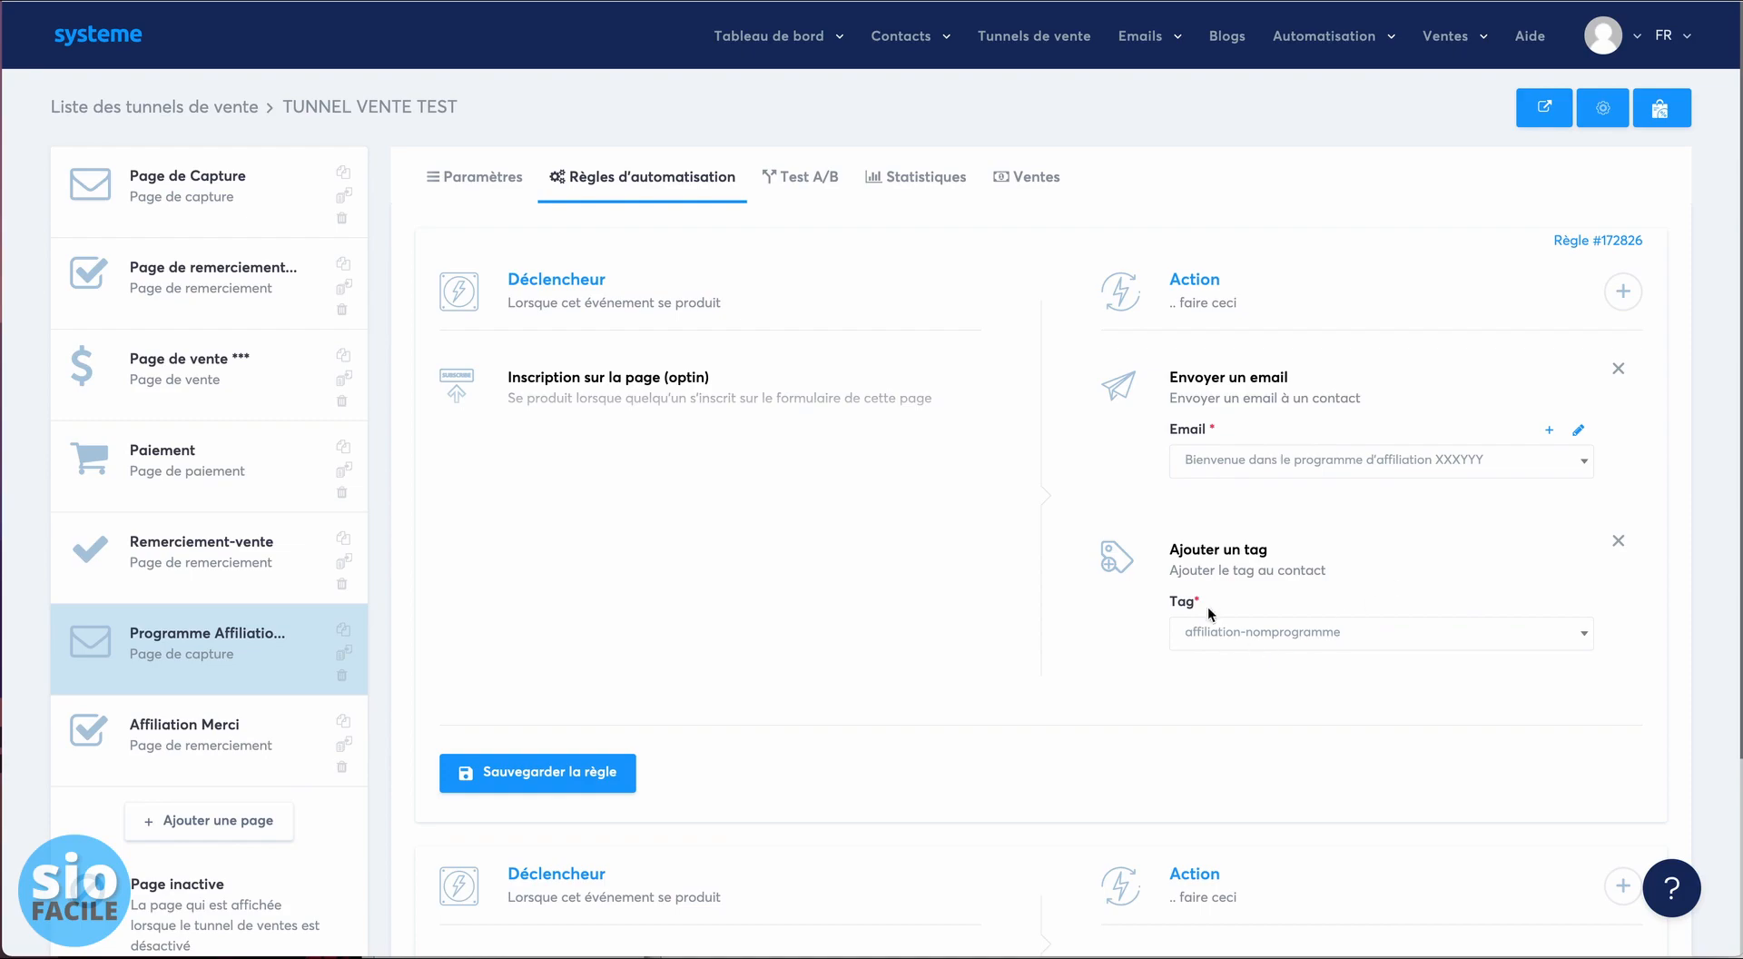
# - Reselect the affiliation-nomprogramme tag on the opt-in rule without adding an action
pyautogui.click(1623, 290)
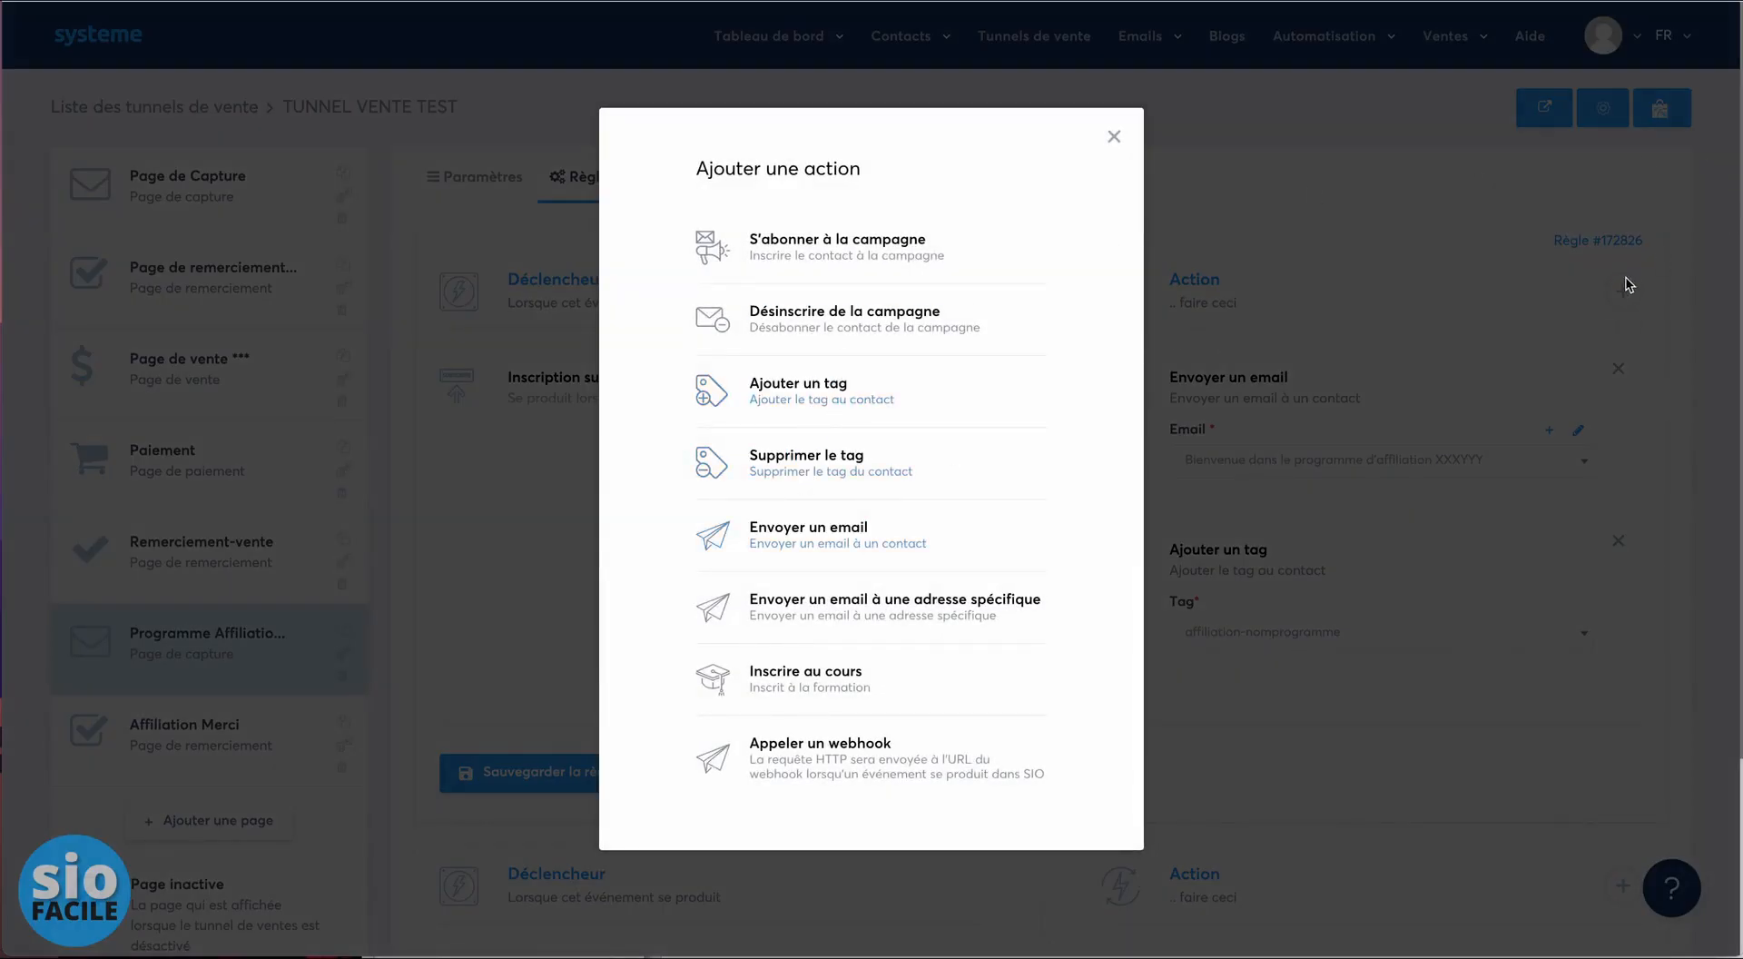
pyautogui.click(1115, 136)
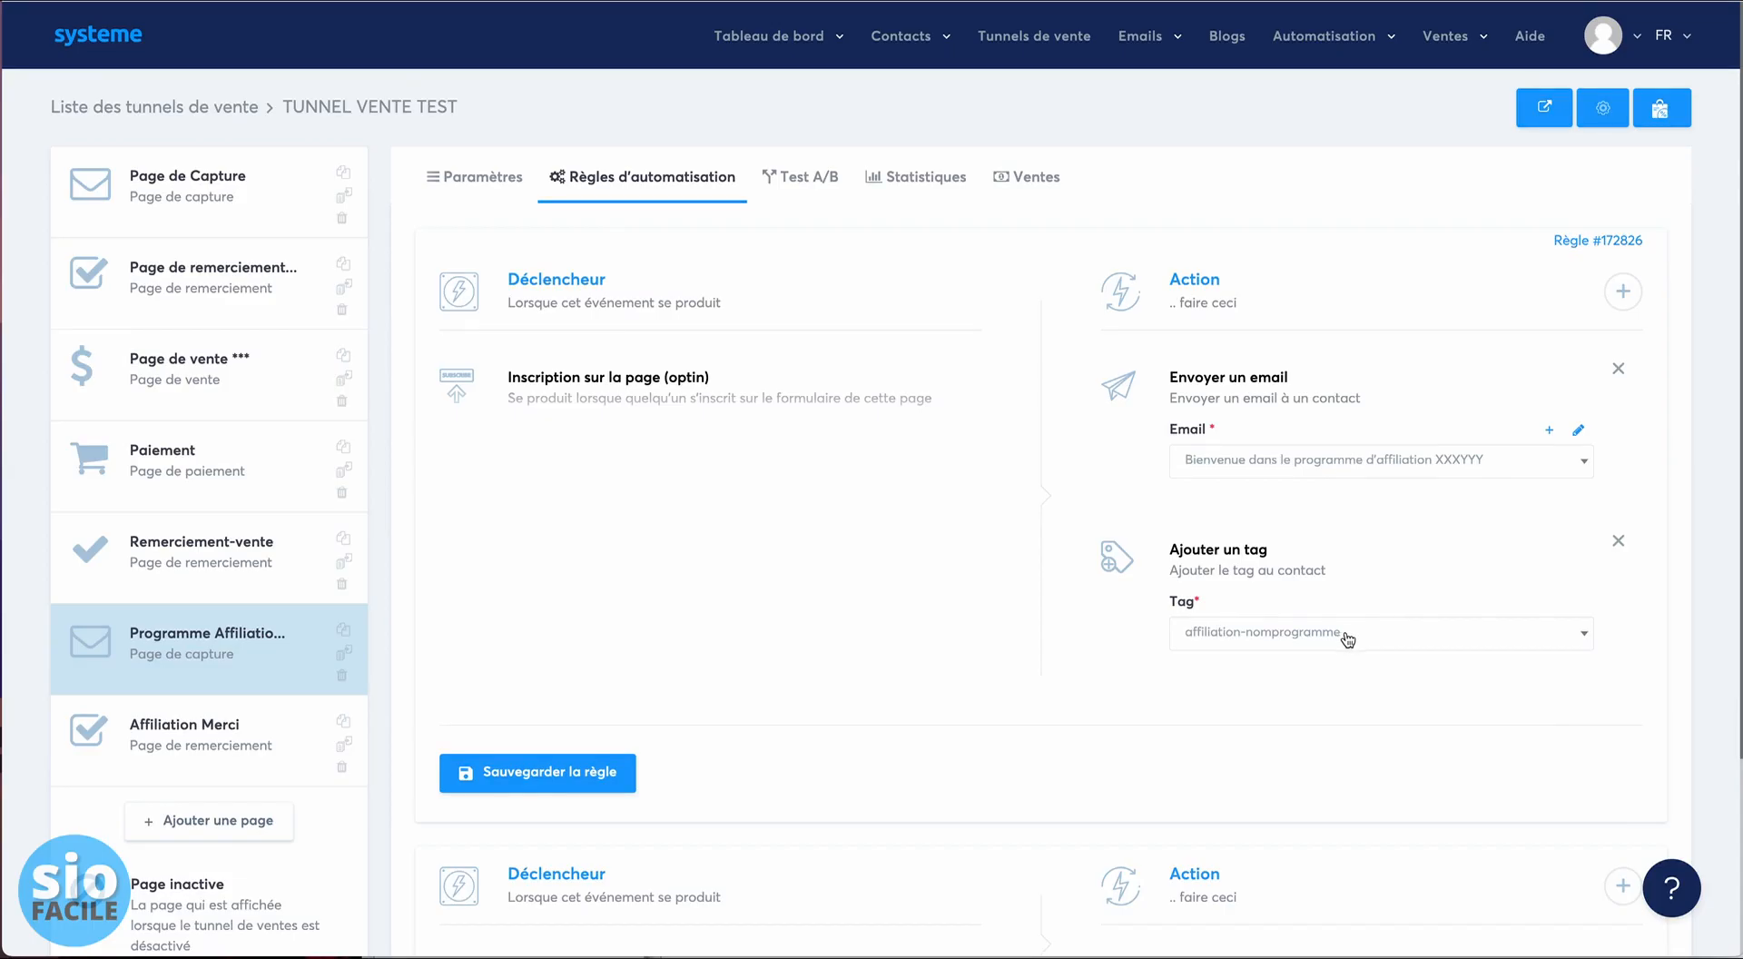
pyautogui.click(1348, 640)
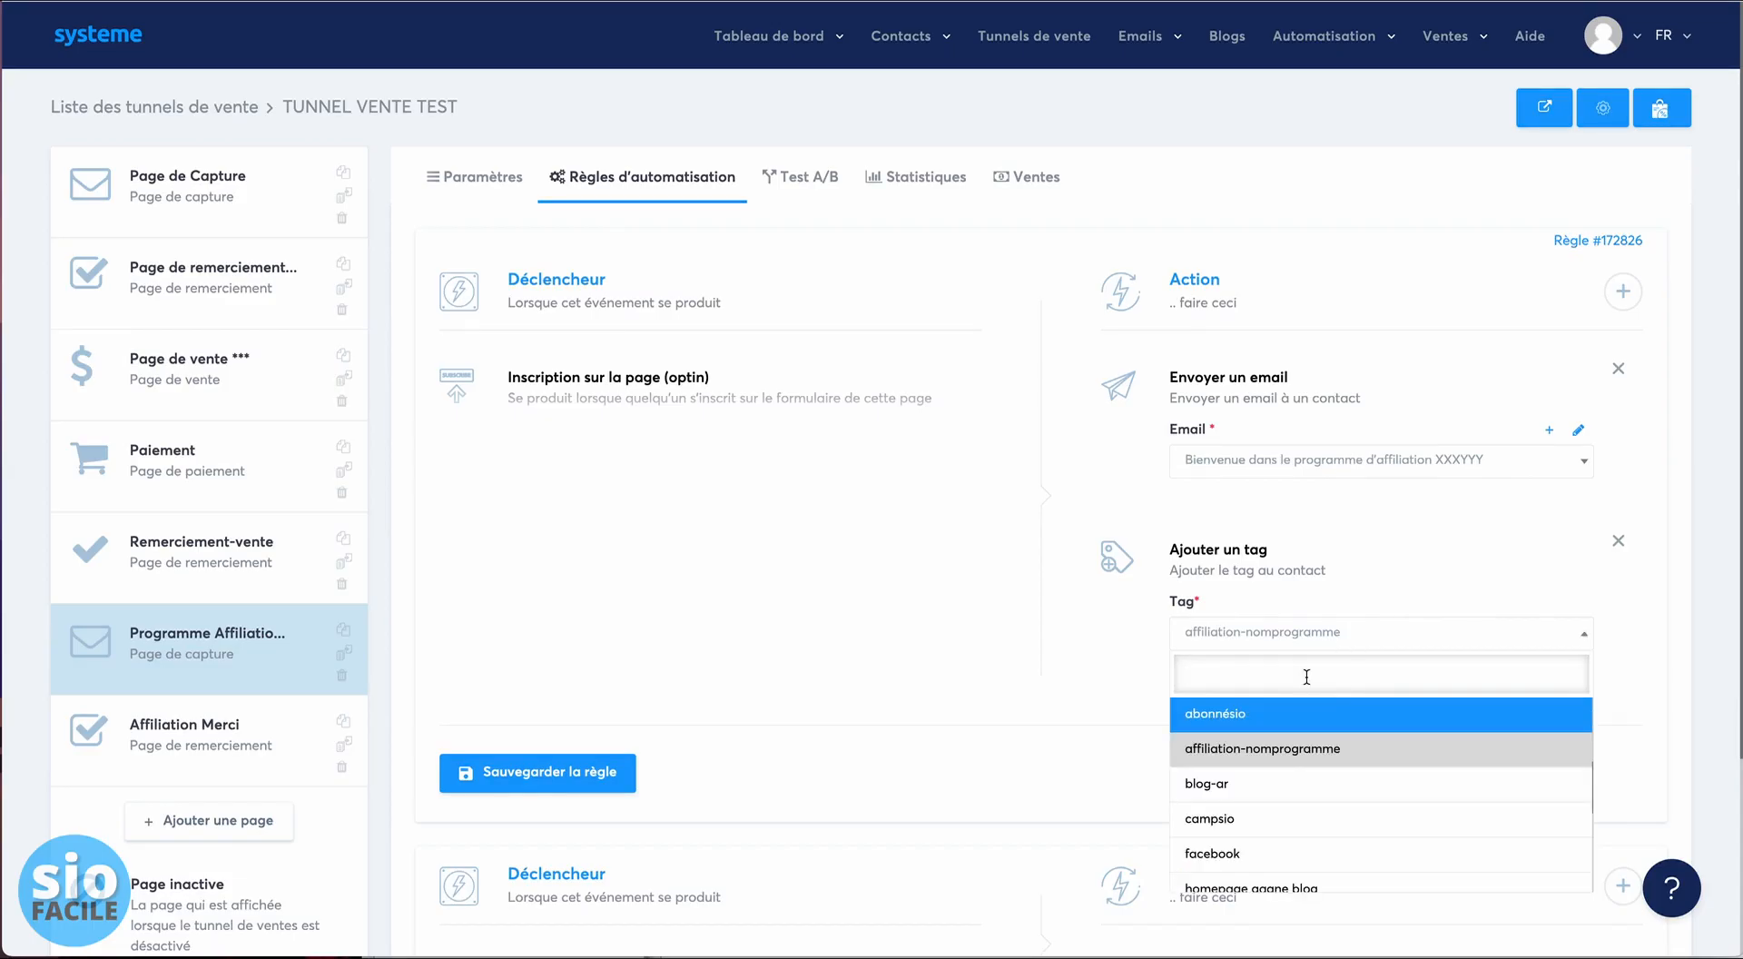
pyautogui.write('aff')
pyautogui.click(1308, 713)
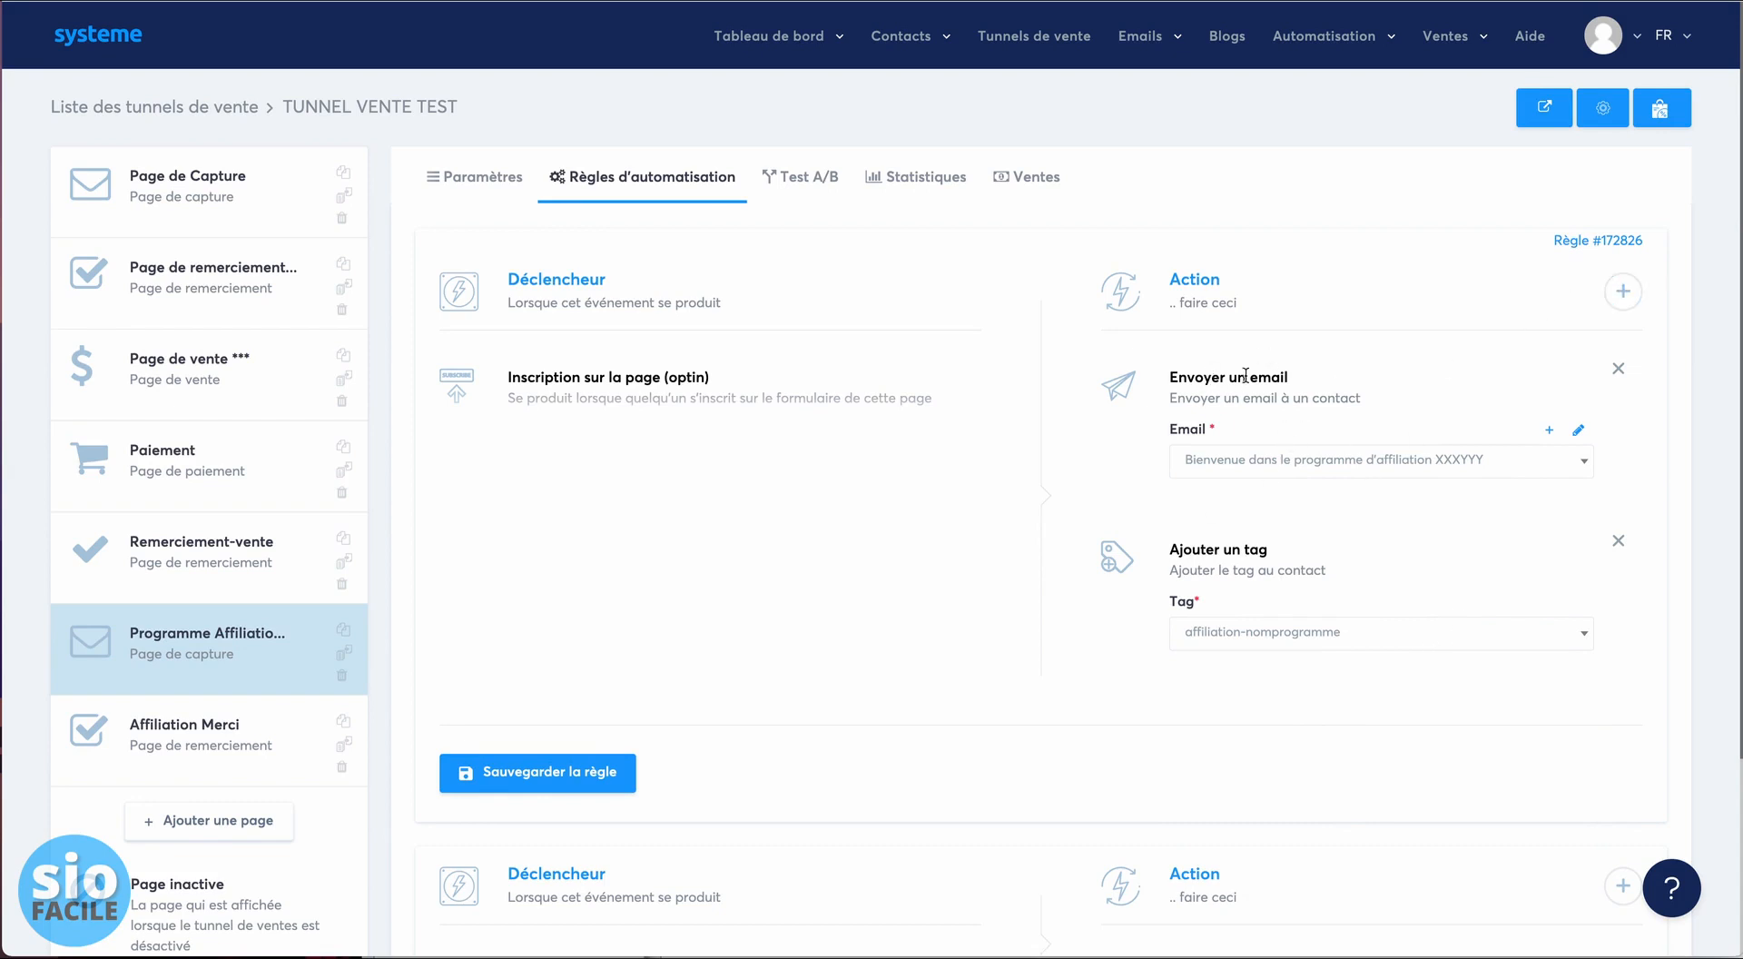
# - Start a new blank email for the rule's send-email action
pyautogui.click(1623, 290)
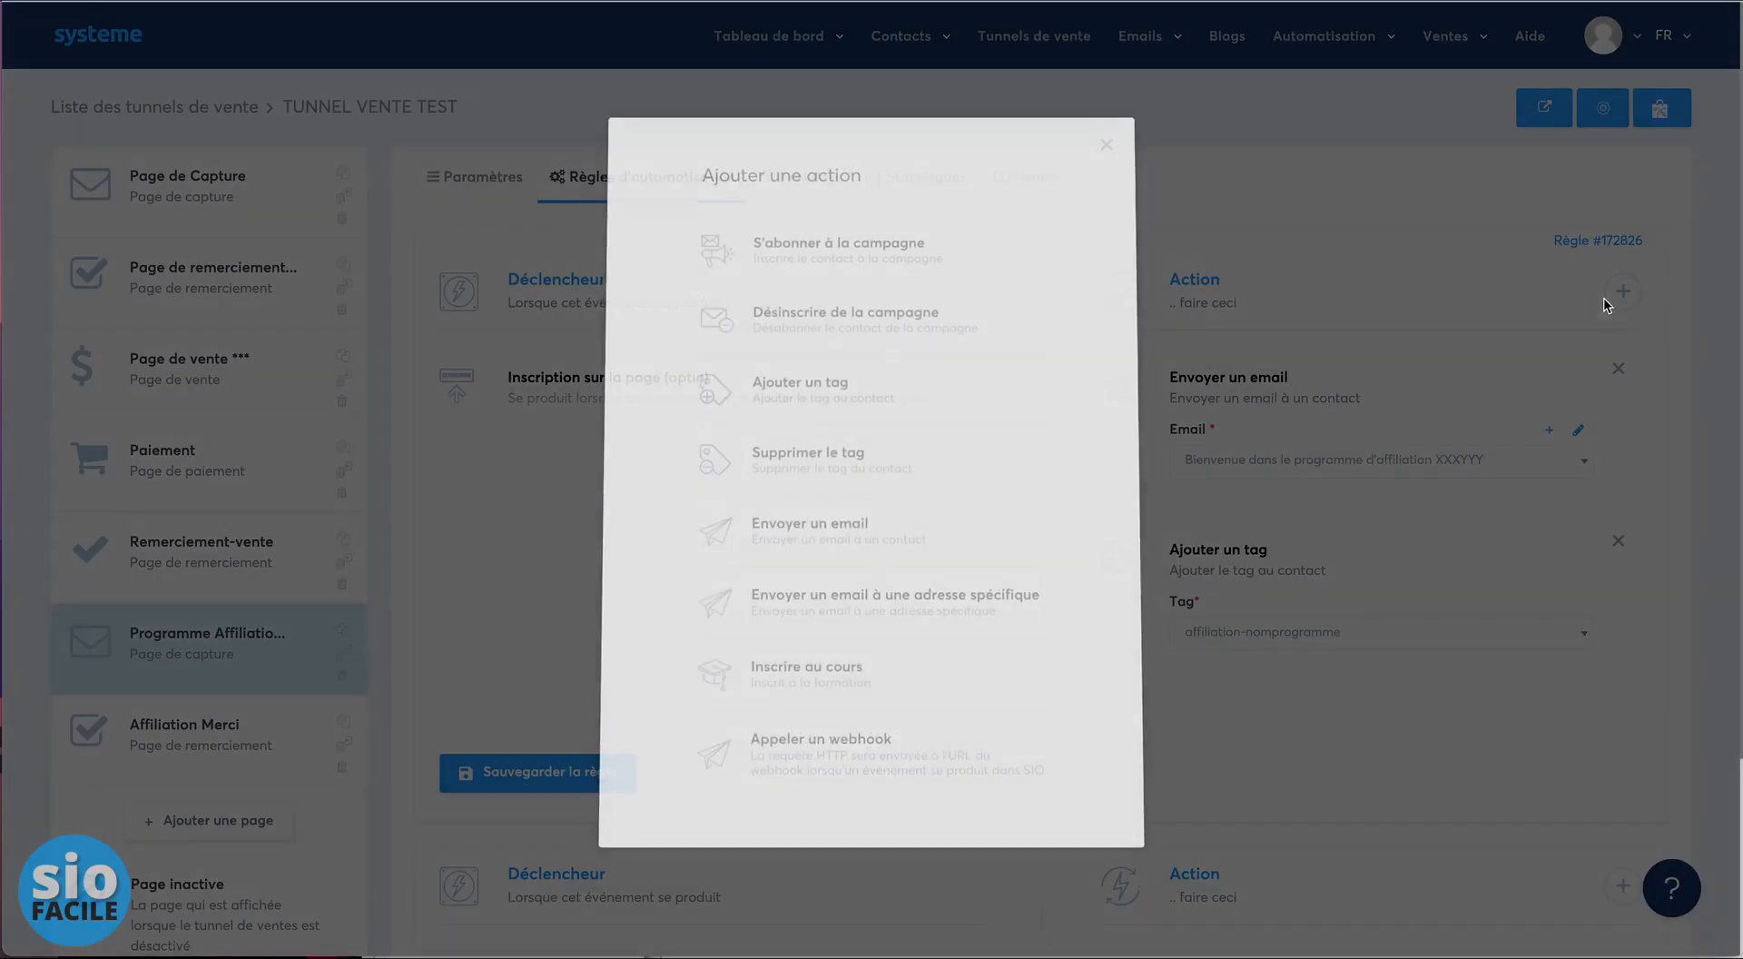
pyautogui.click(1113, 137)
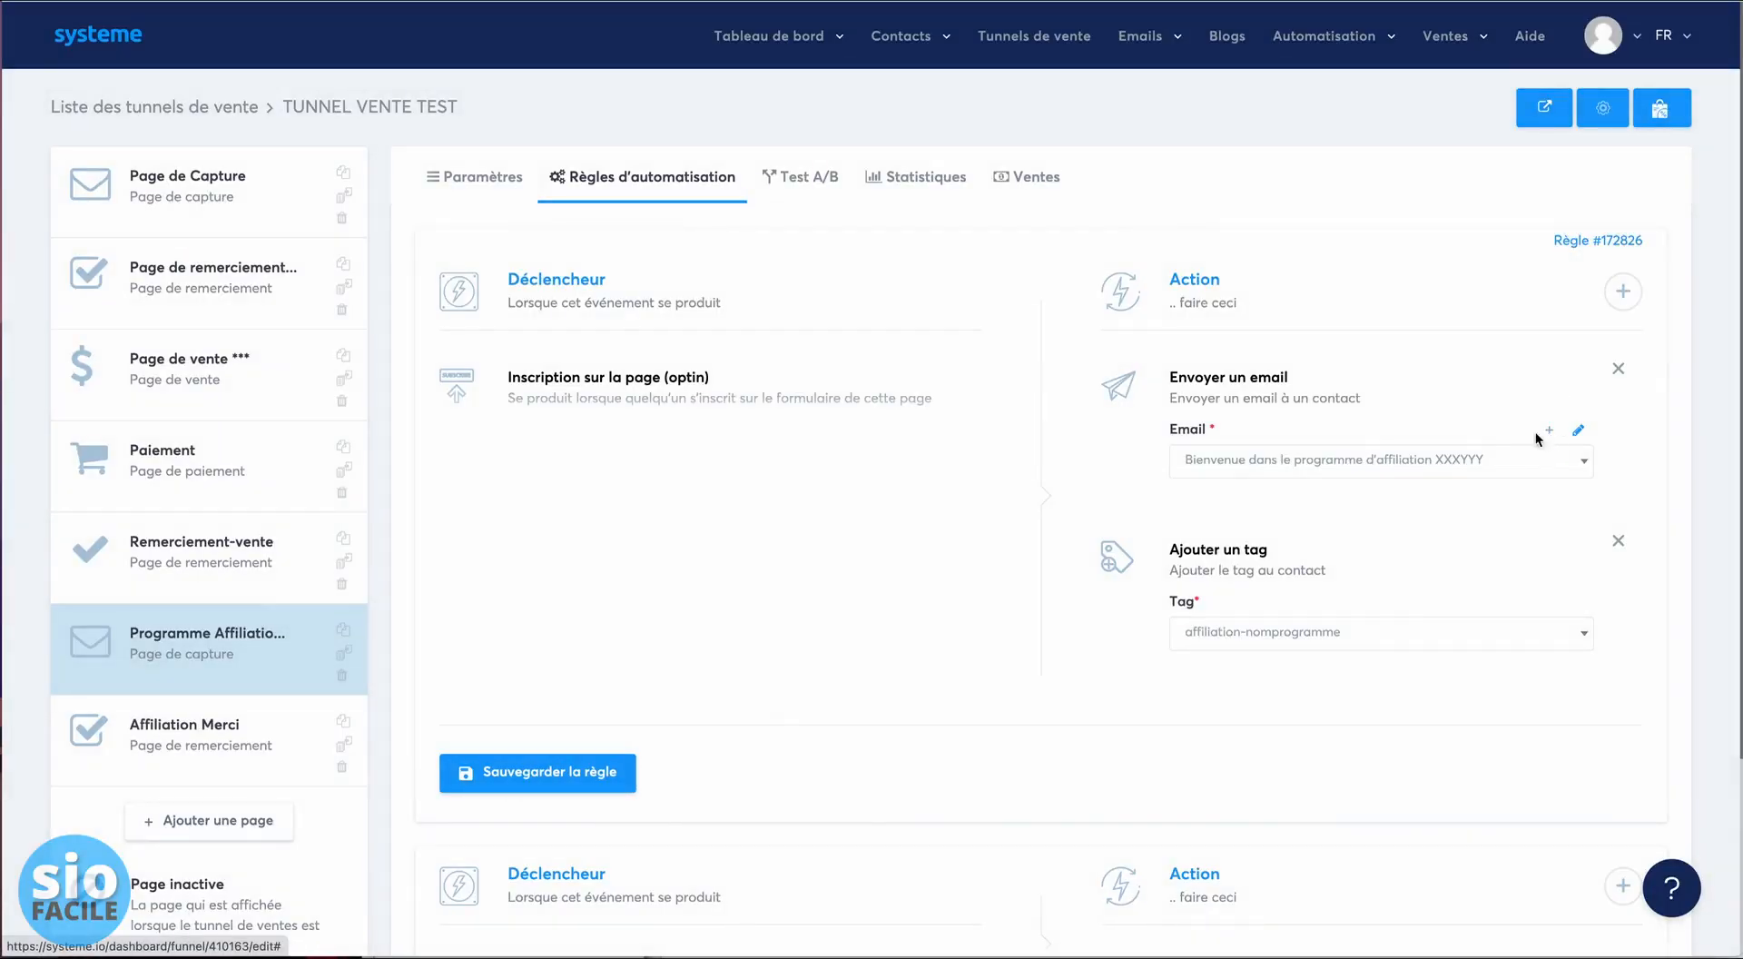
pyautogui.click(1541, 430)
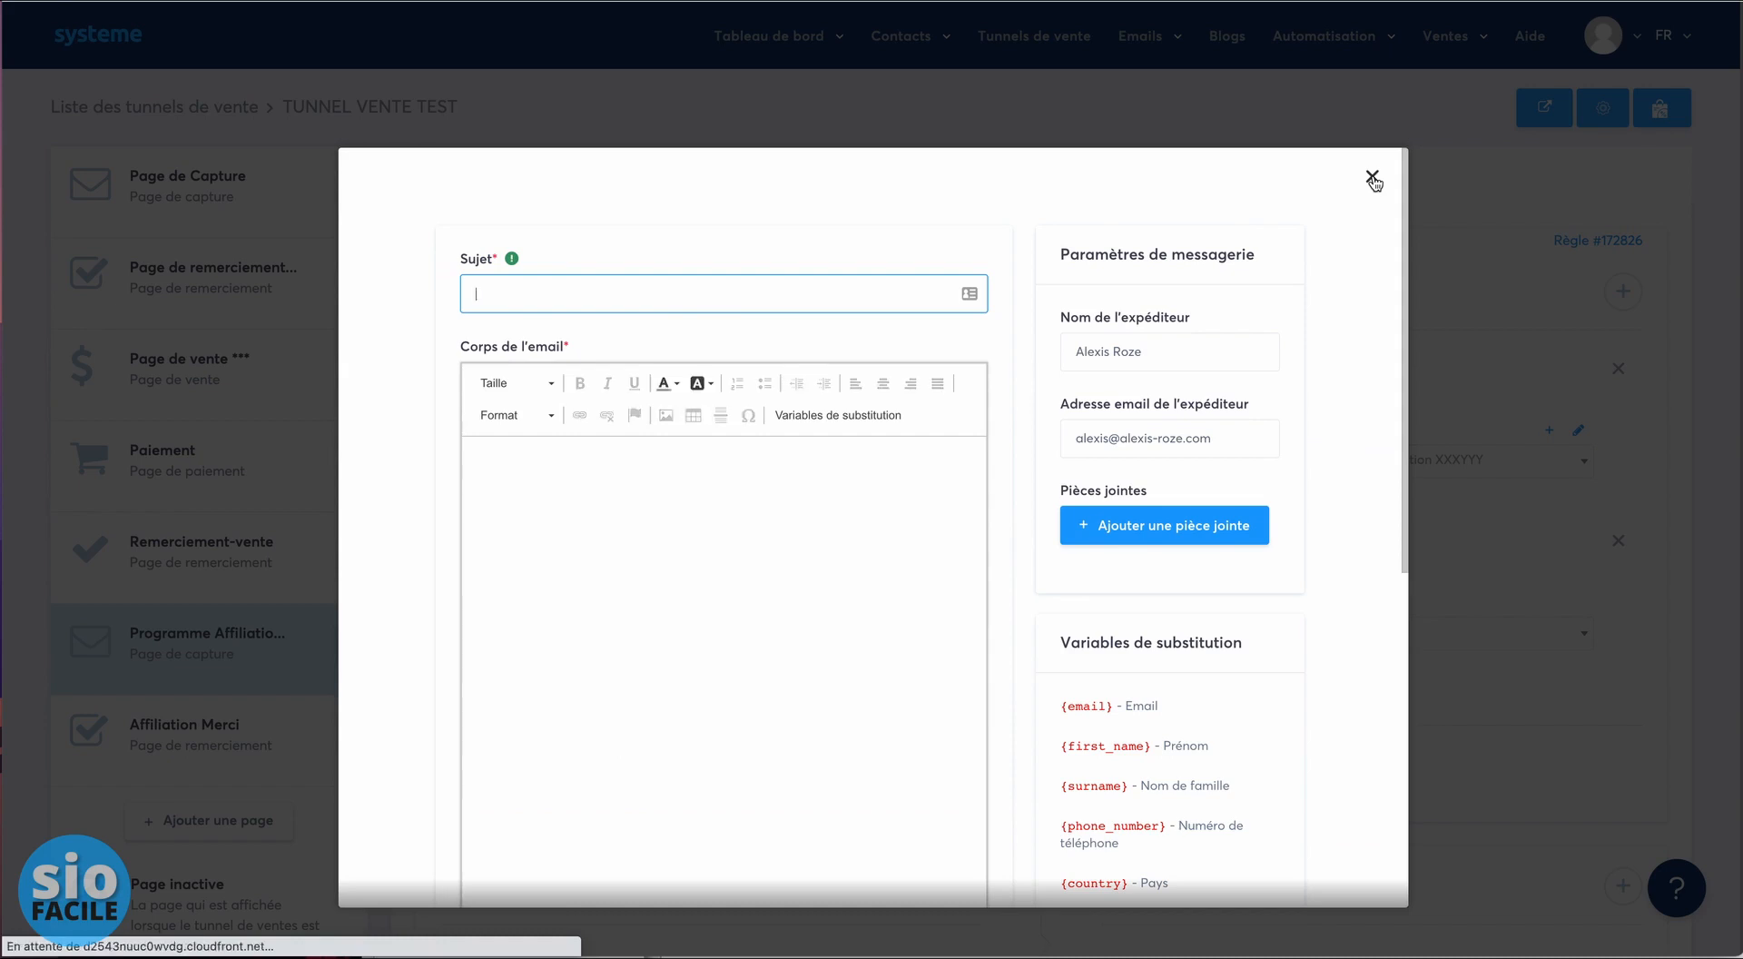
# - Review the loaded email template's body and select the whole subject line
pyautogui.scroll(-3, 805, 555)
pyautogui.scroll(3, 805, 555)
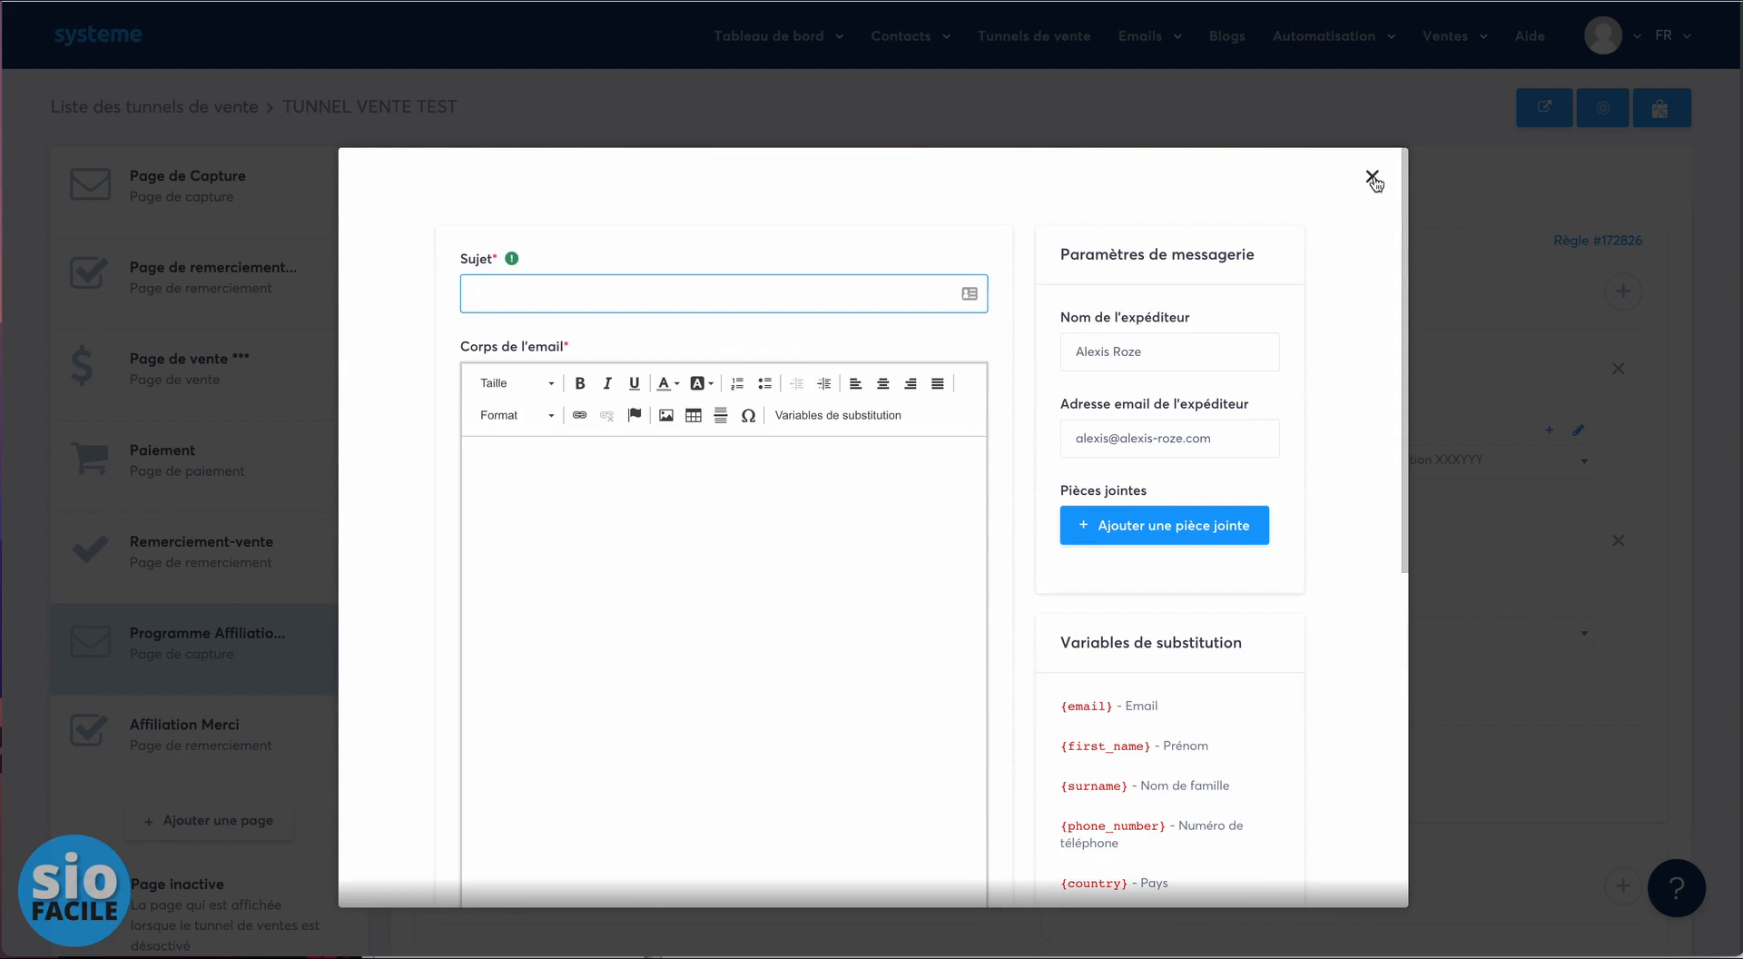
pyautogui.scroll(-2, 831, 261)
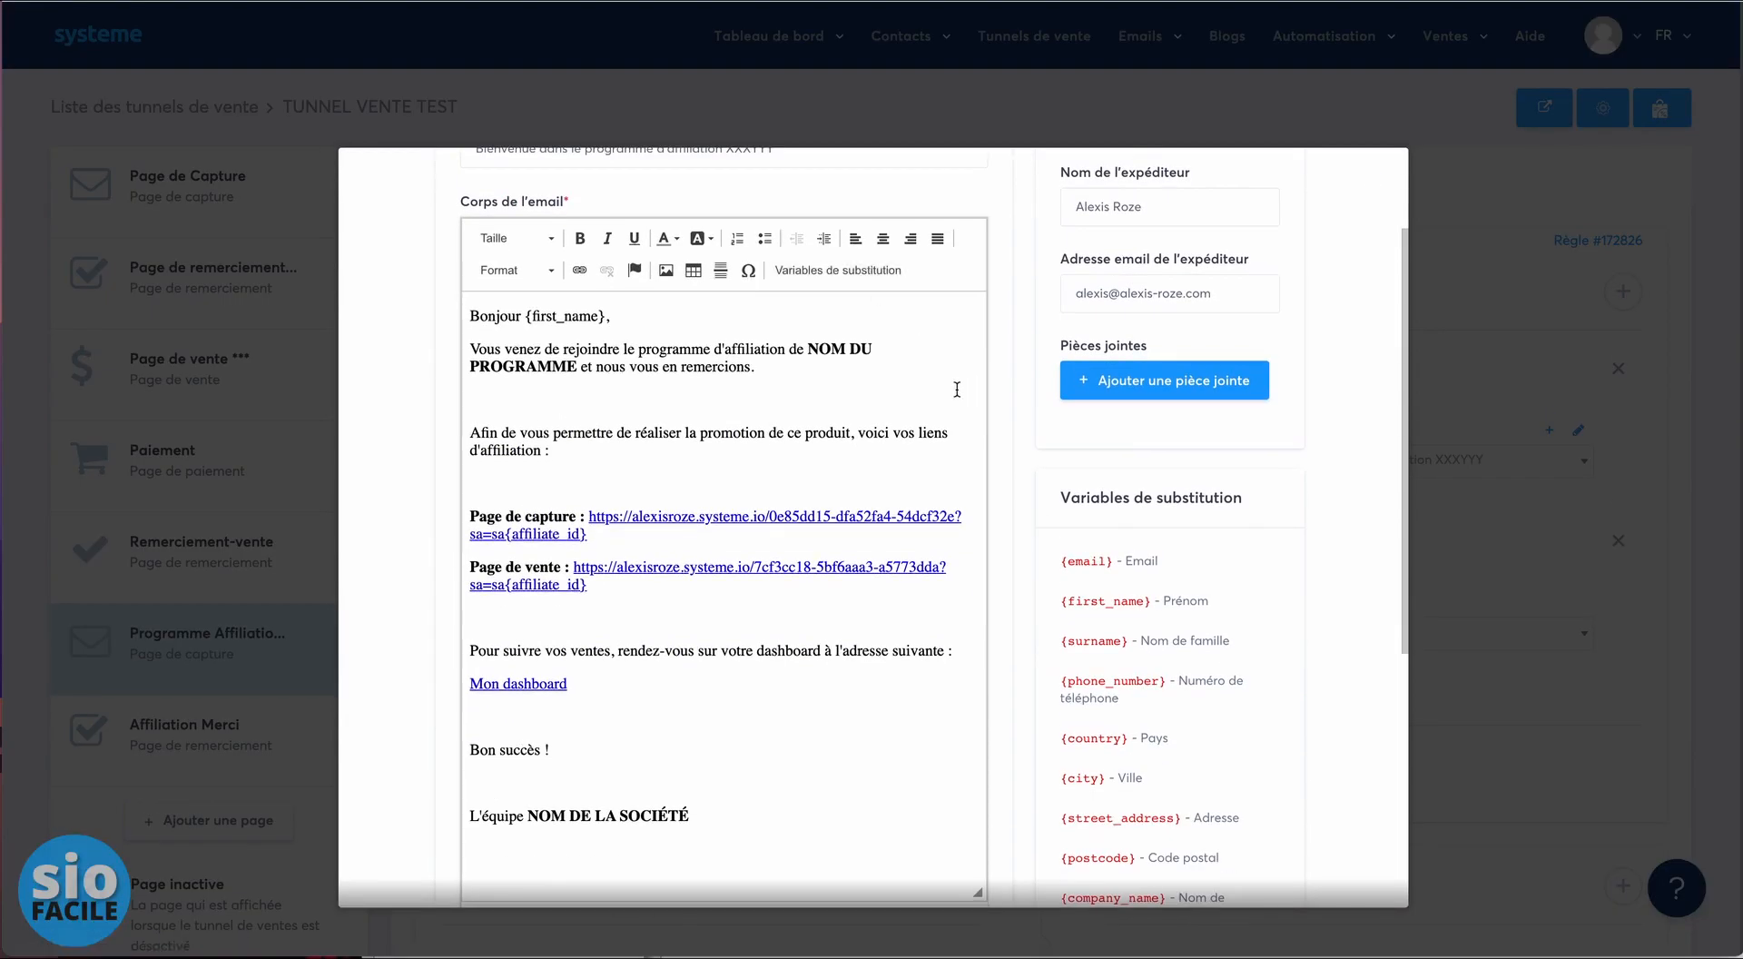
pyautogui.scroll(2, 944, 386)
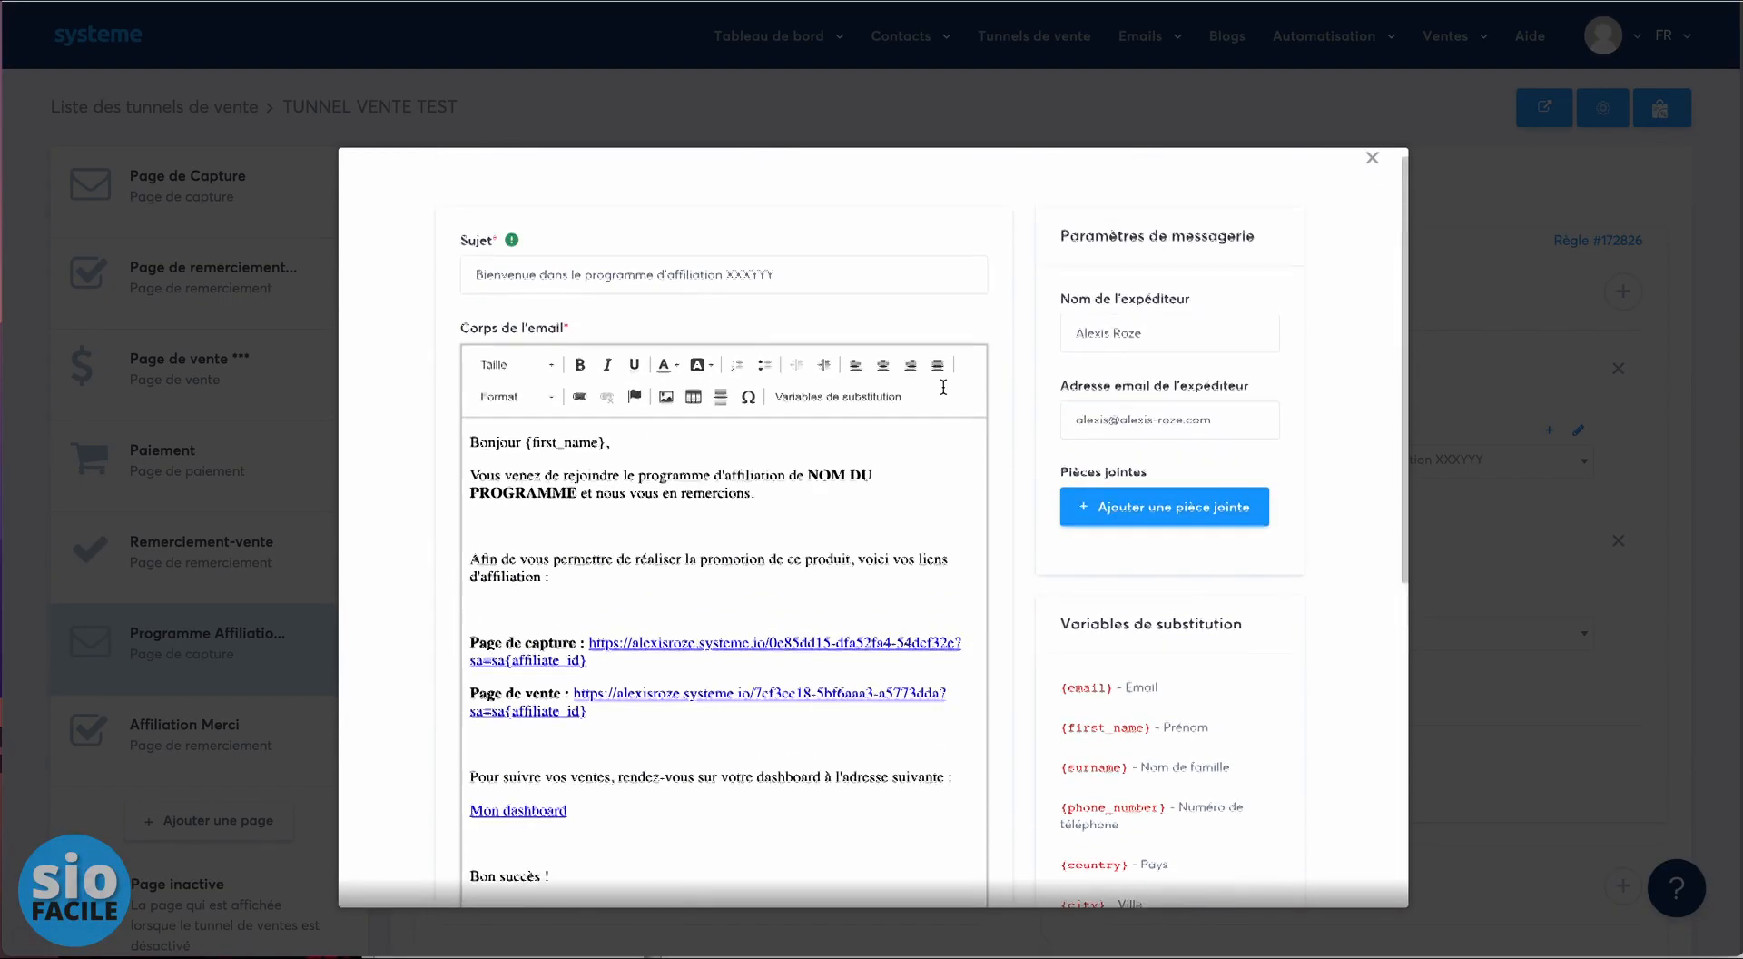
pyautogui.tripleClick(748, 284)
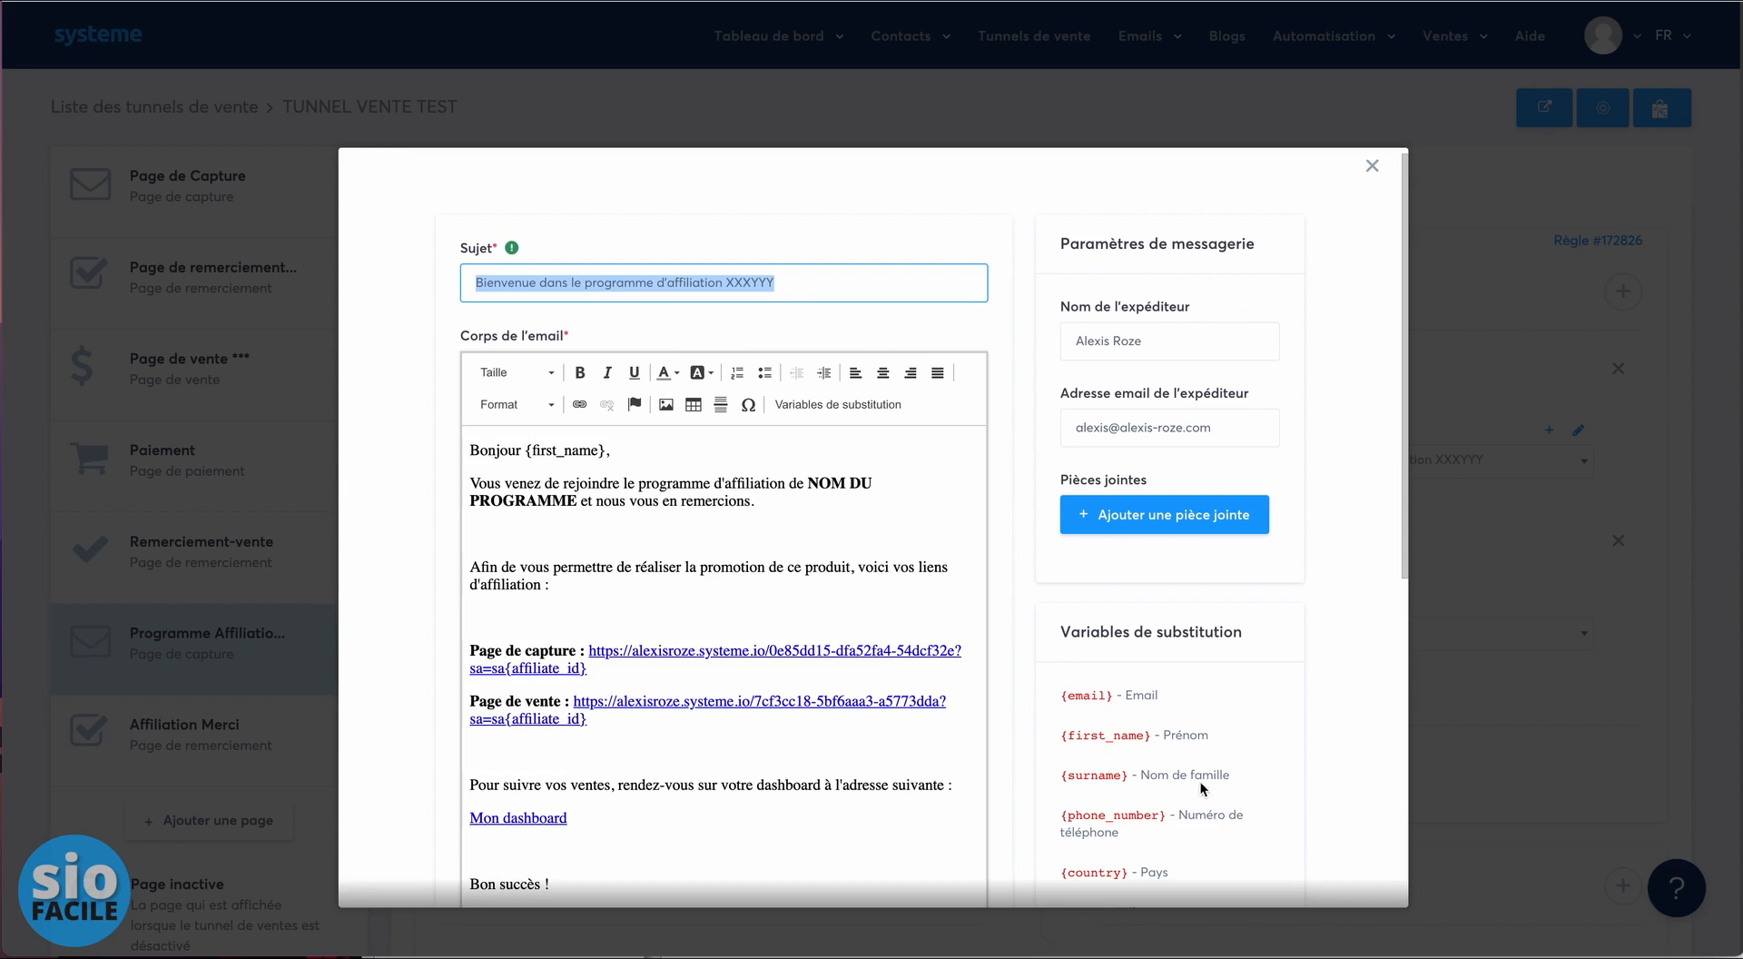
pyautogui.scroll(-1, 1200, 781)
pyautogui.scroll(-1, 1202, 658)
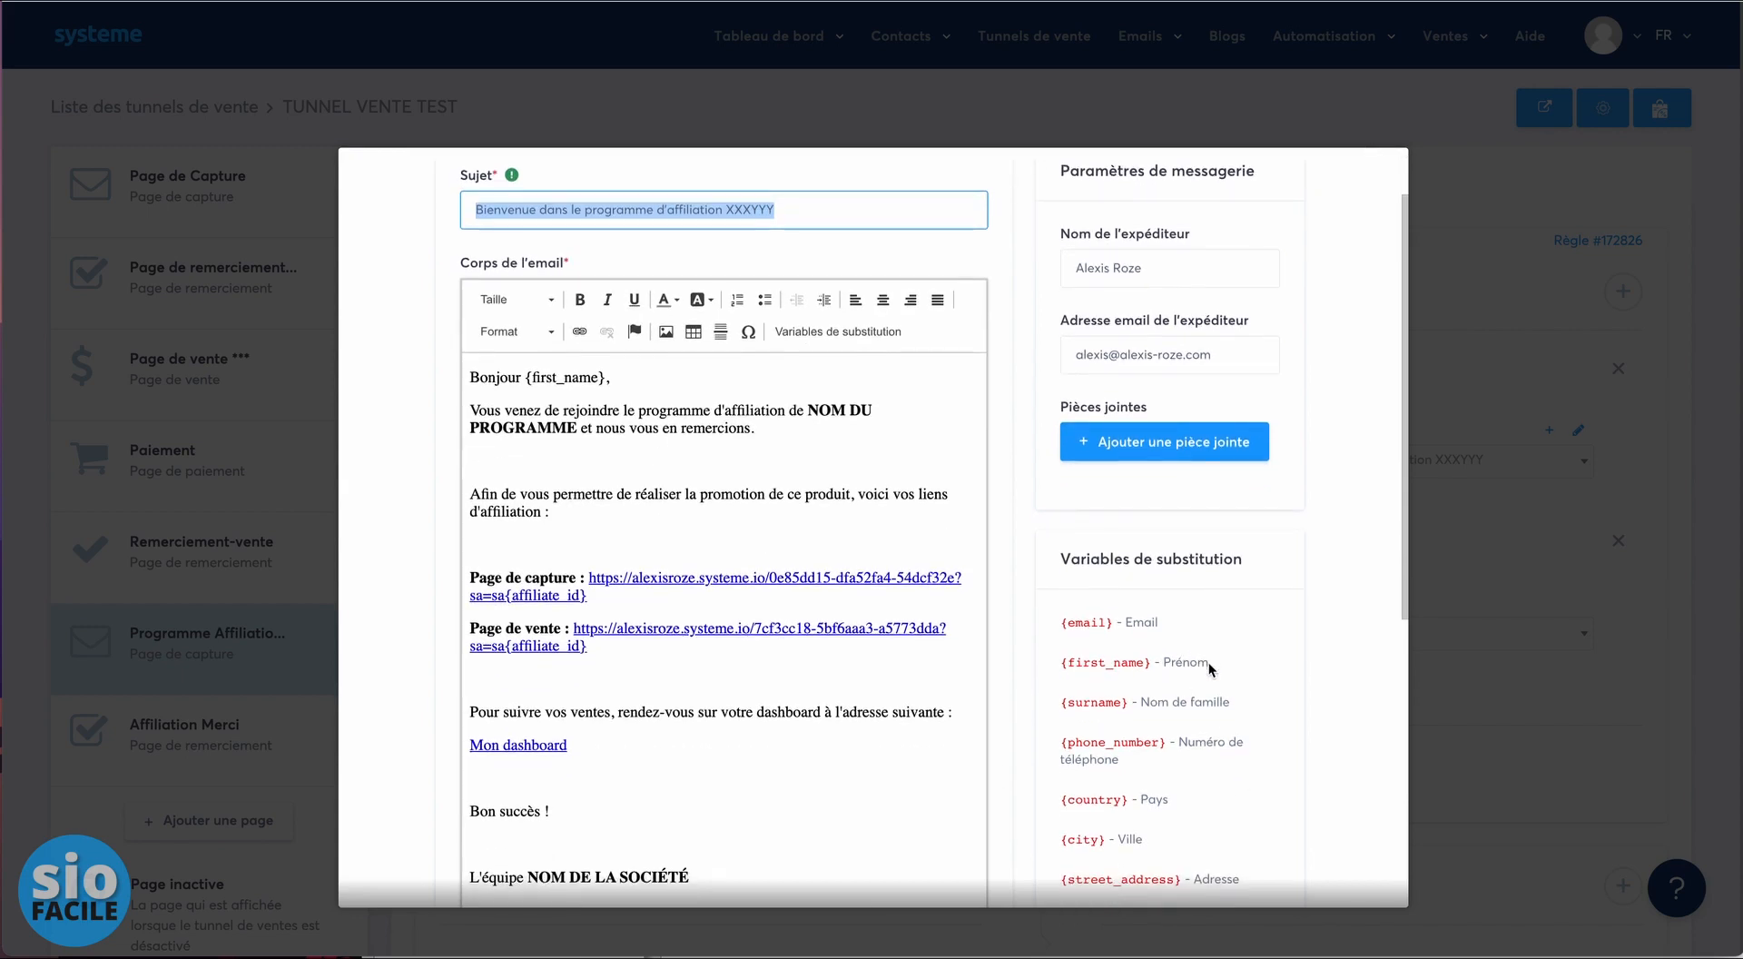
pyautogui.scroll(1, 1209, 658)
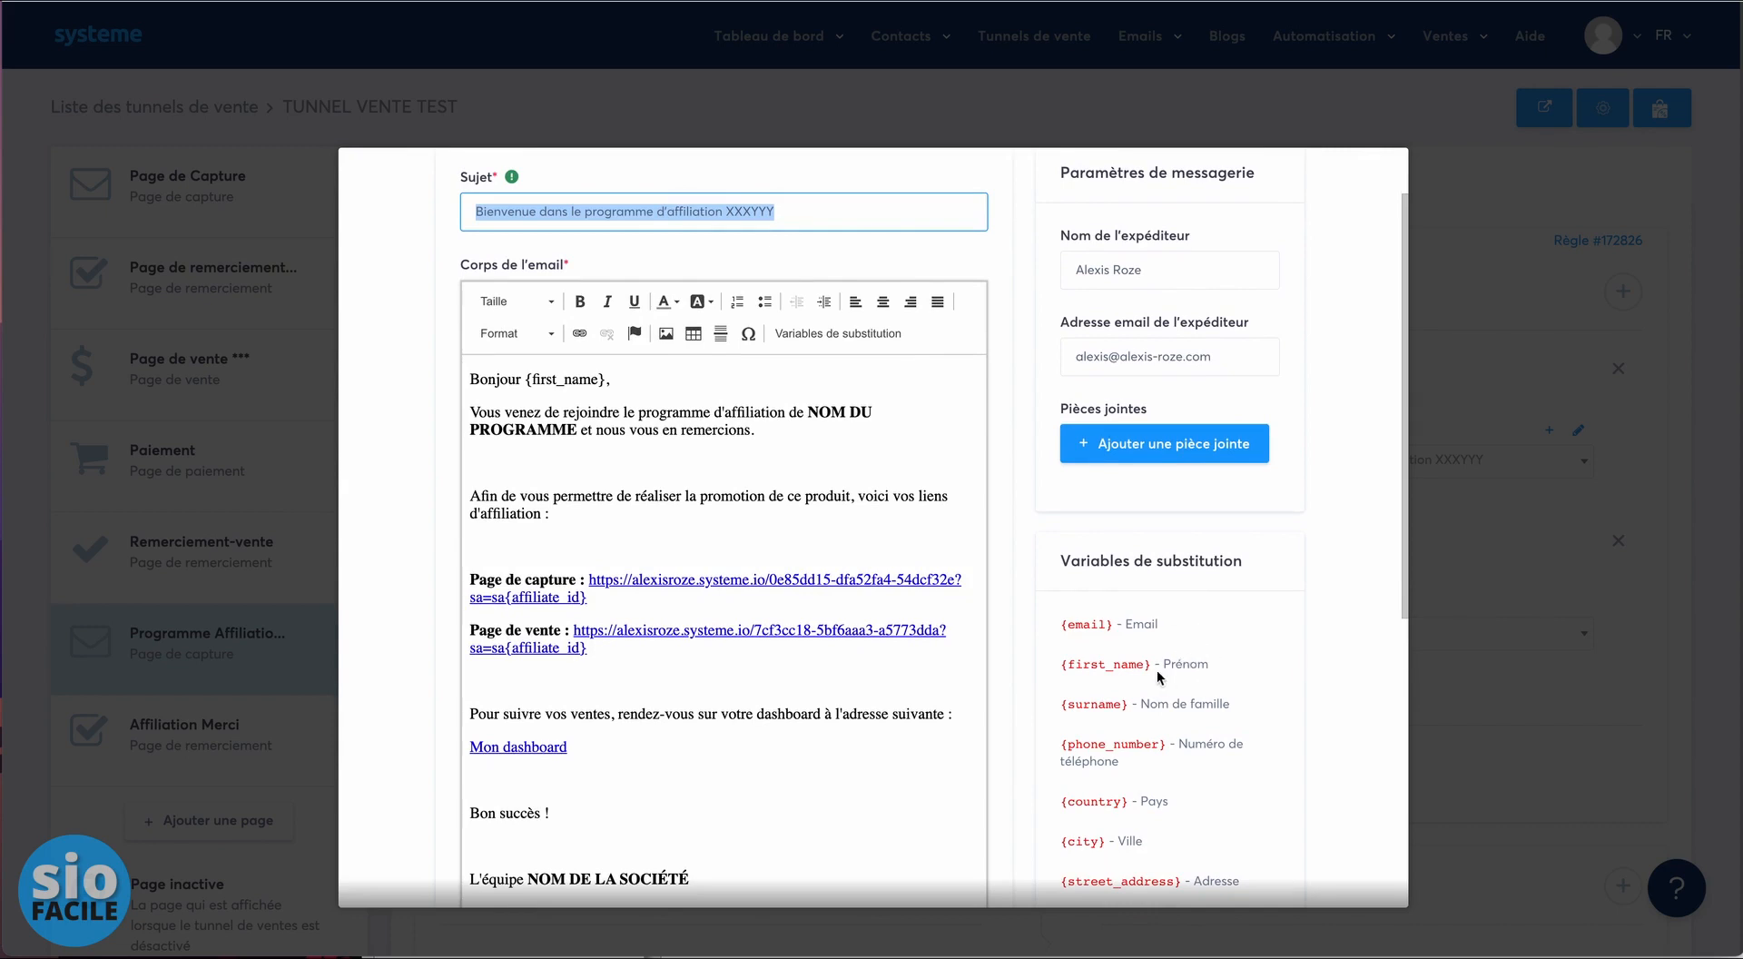
pyautogui.moveTo(1151, 666); pyautogui.dragTo(1062, 665)
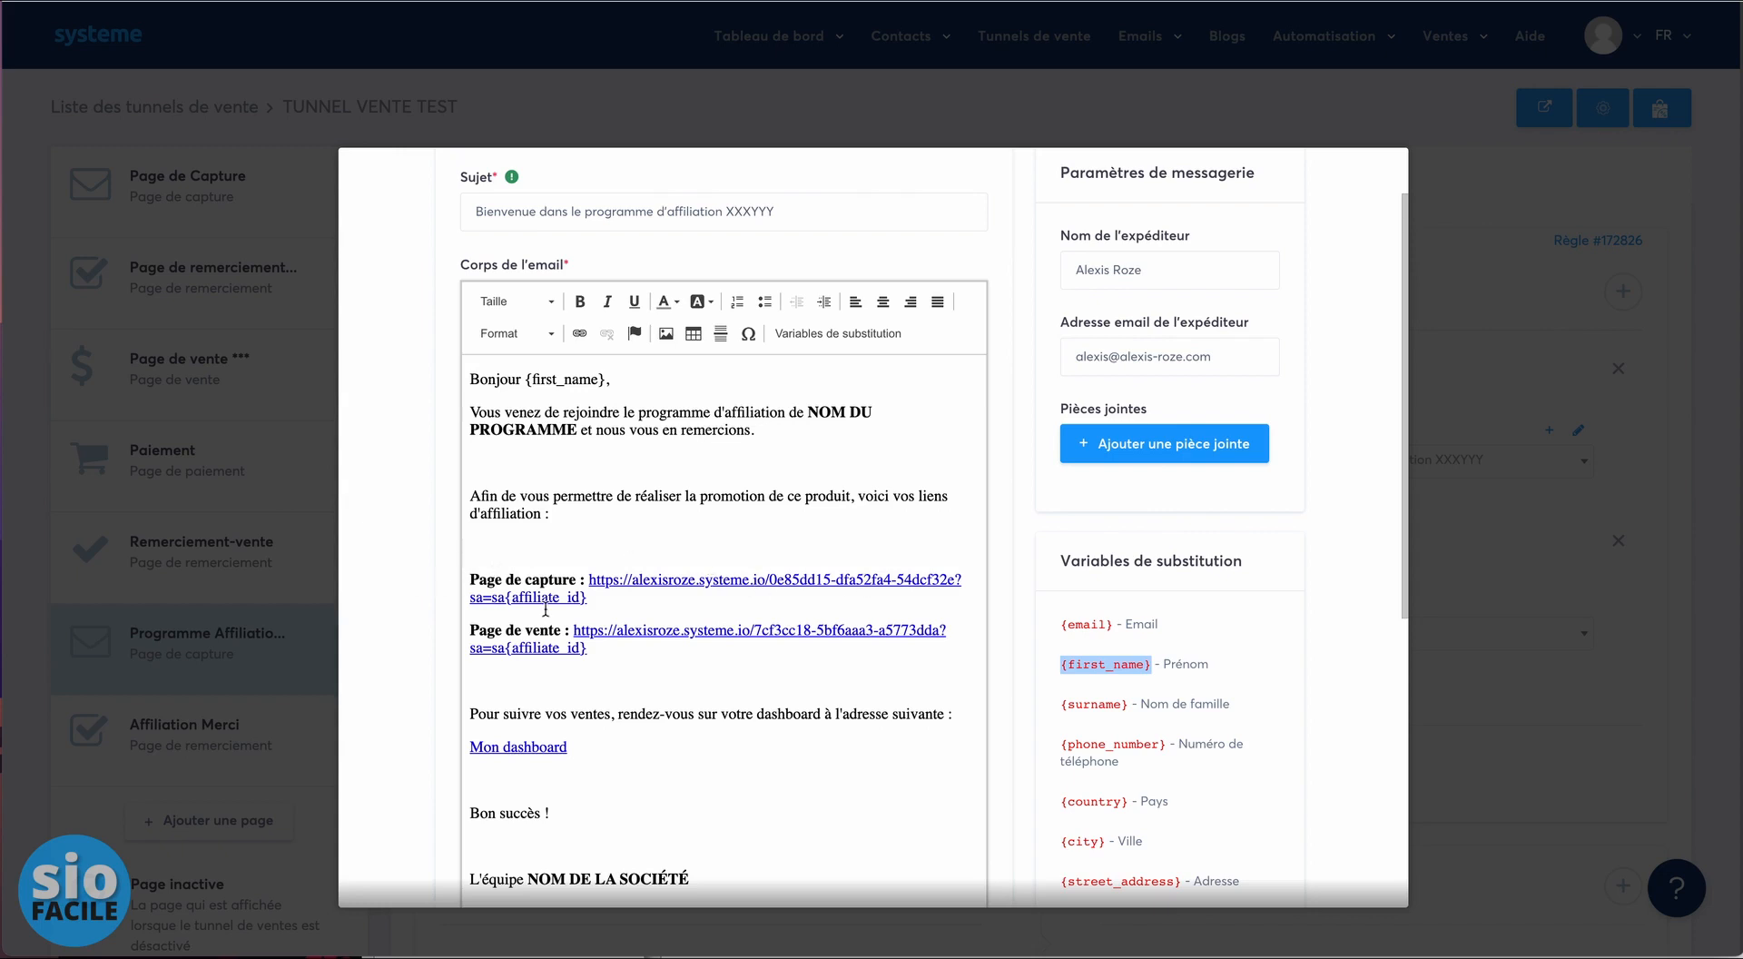
pyautogui.moveTo(954, 582); pyautogui.dragTo(506, 599)
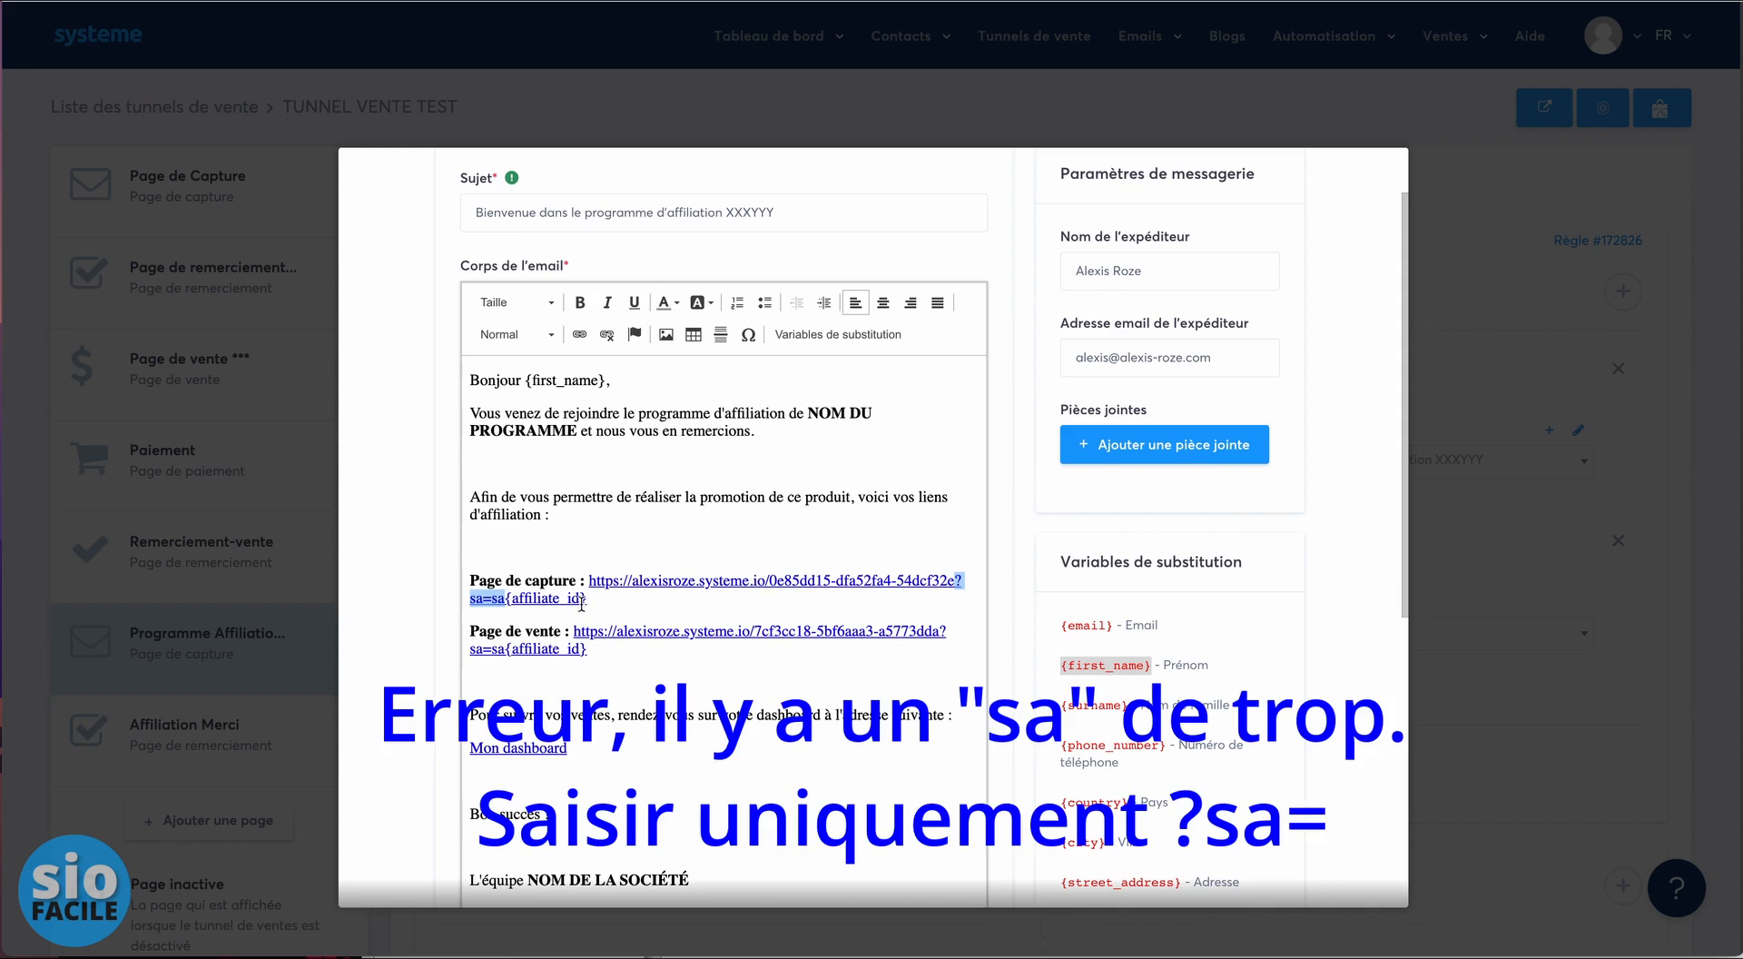
pyautogui.moveTo(591, 600); pyautogui.dragTo(504, 601)
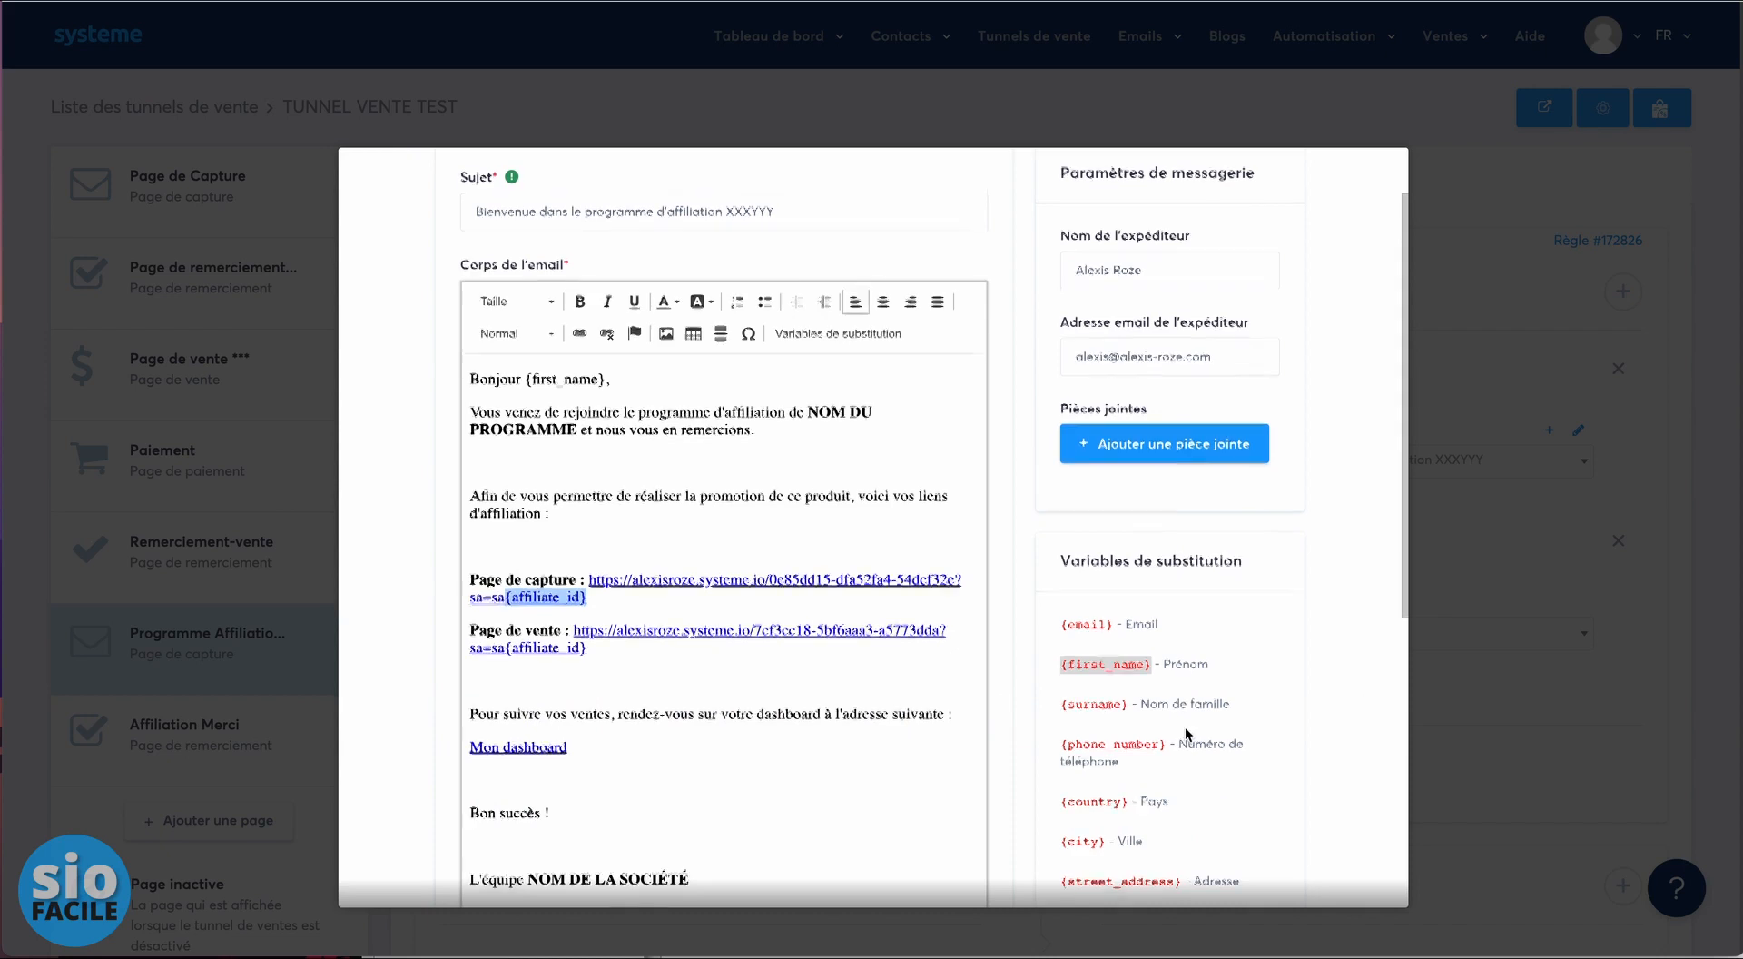
pyautogui.scroll(-4, 1185, 727)
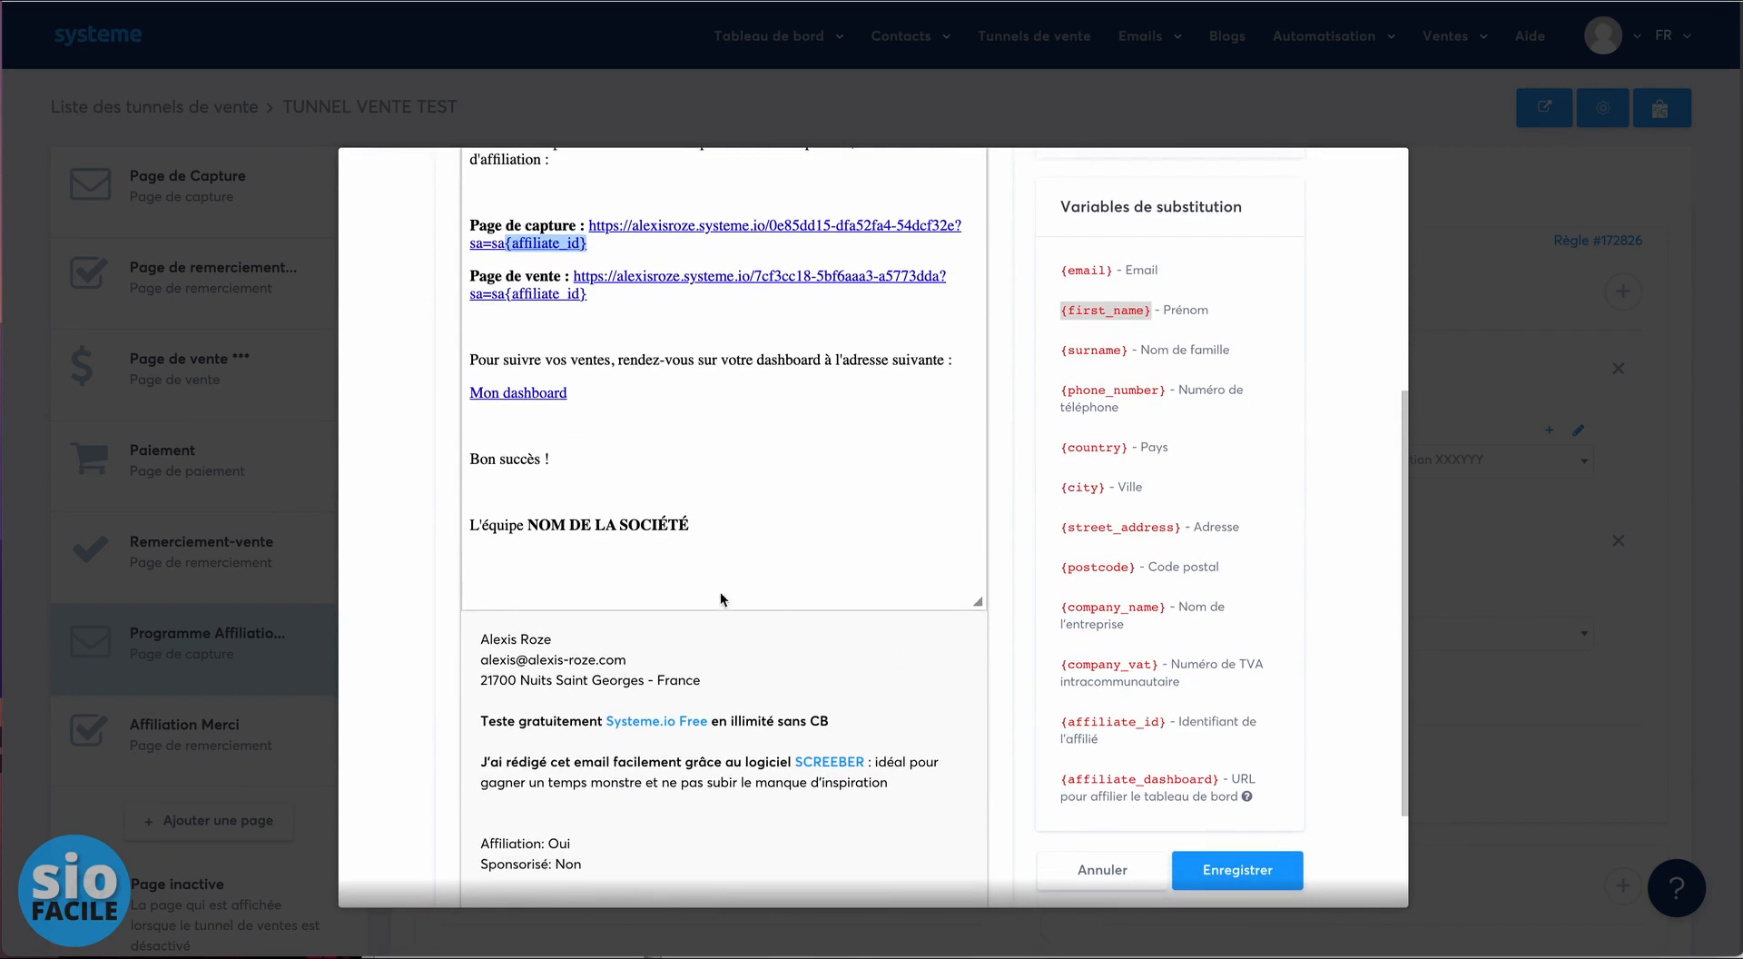
pyautogui.scroll(1, 689, 401)
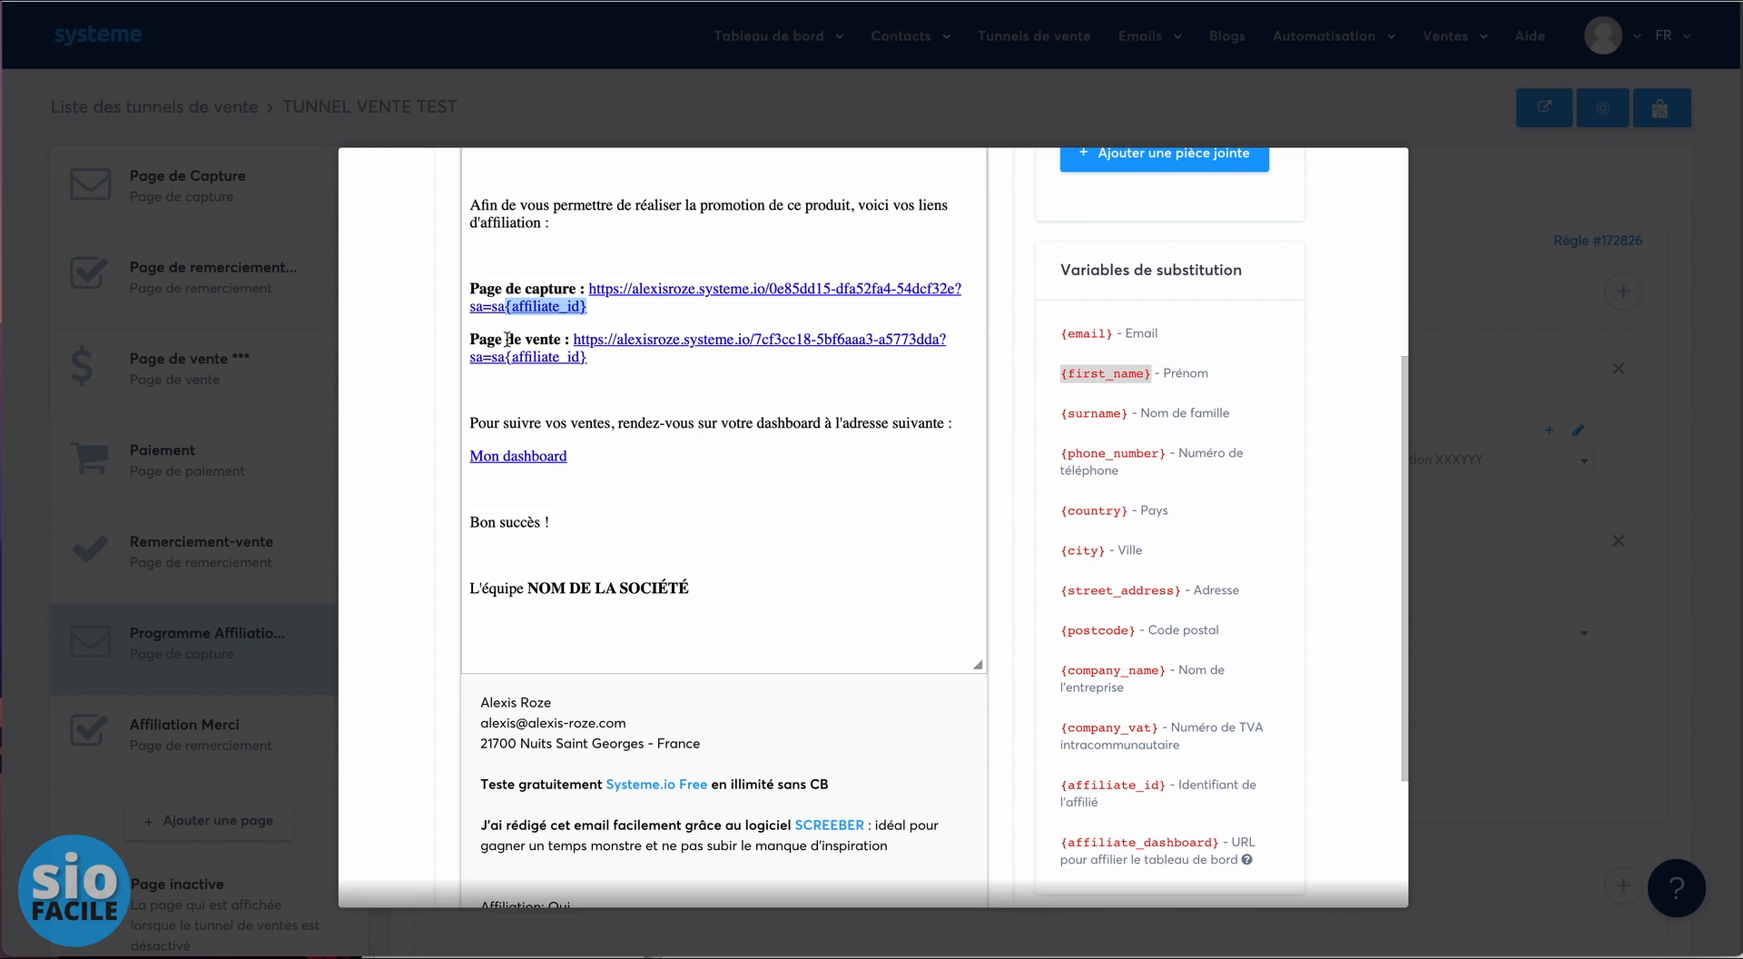
pyautogui.moveTo(941, 341); pyautogui.dragTo(505, 358)
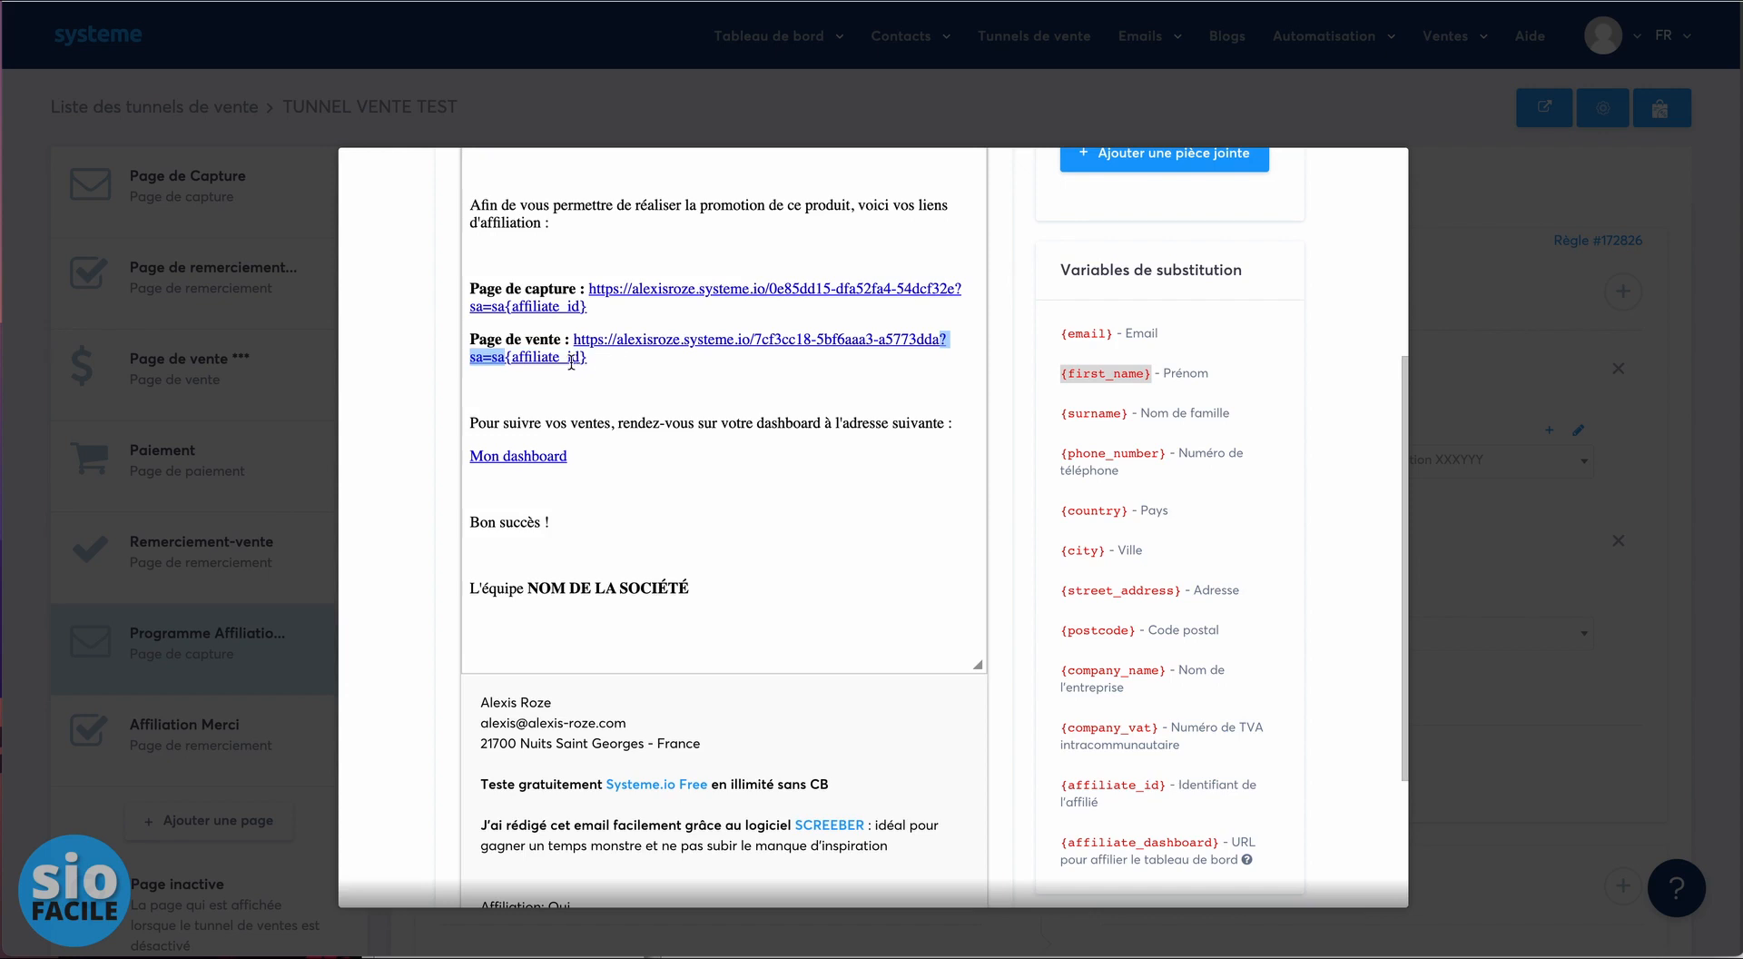
pyautogui.click(619, 361)
pyautogui.moveTo(590, 357); pyautogui.dragTo(574, 340)
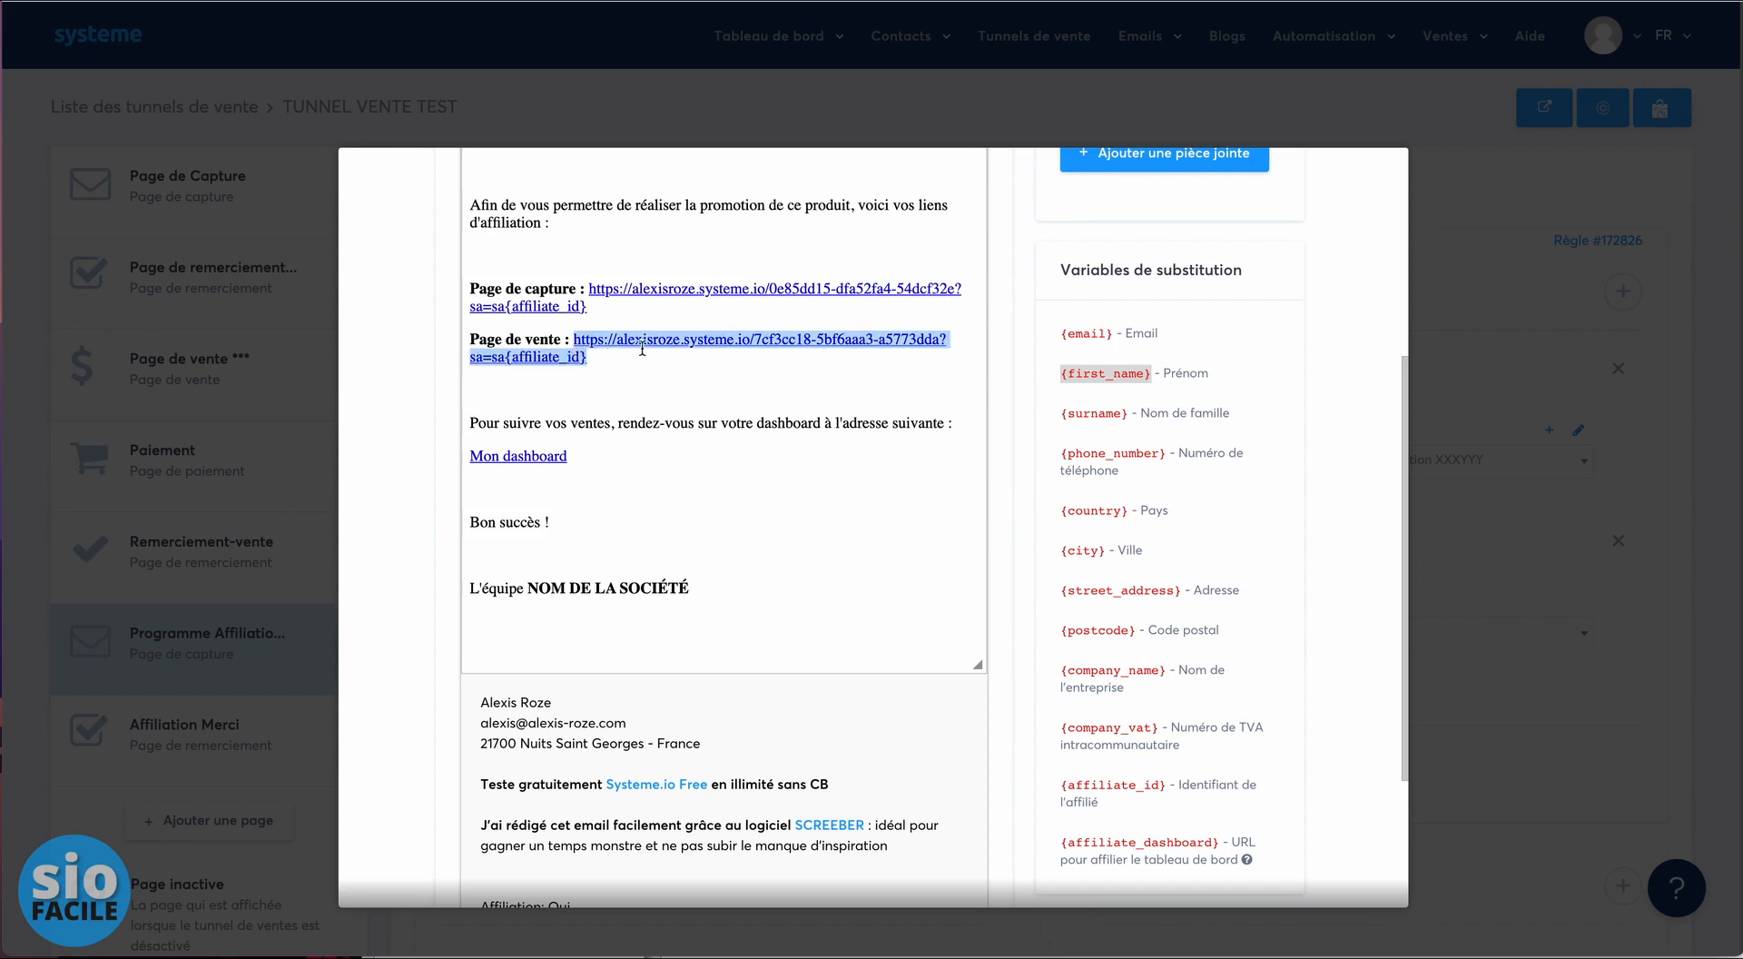
pyautogui.scroll(3, 672, 352)
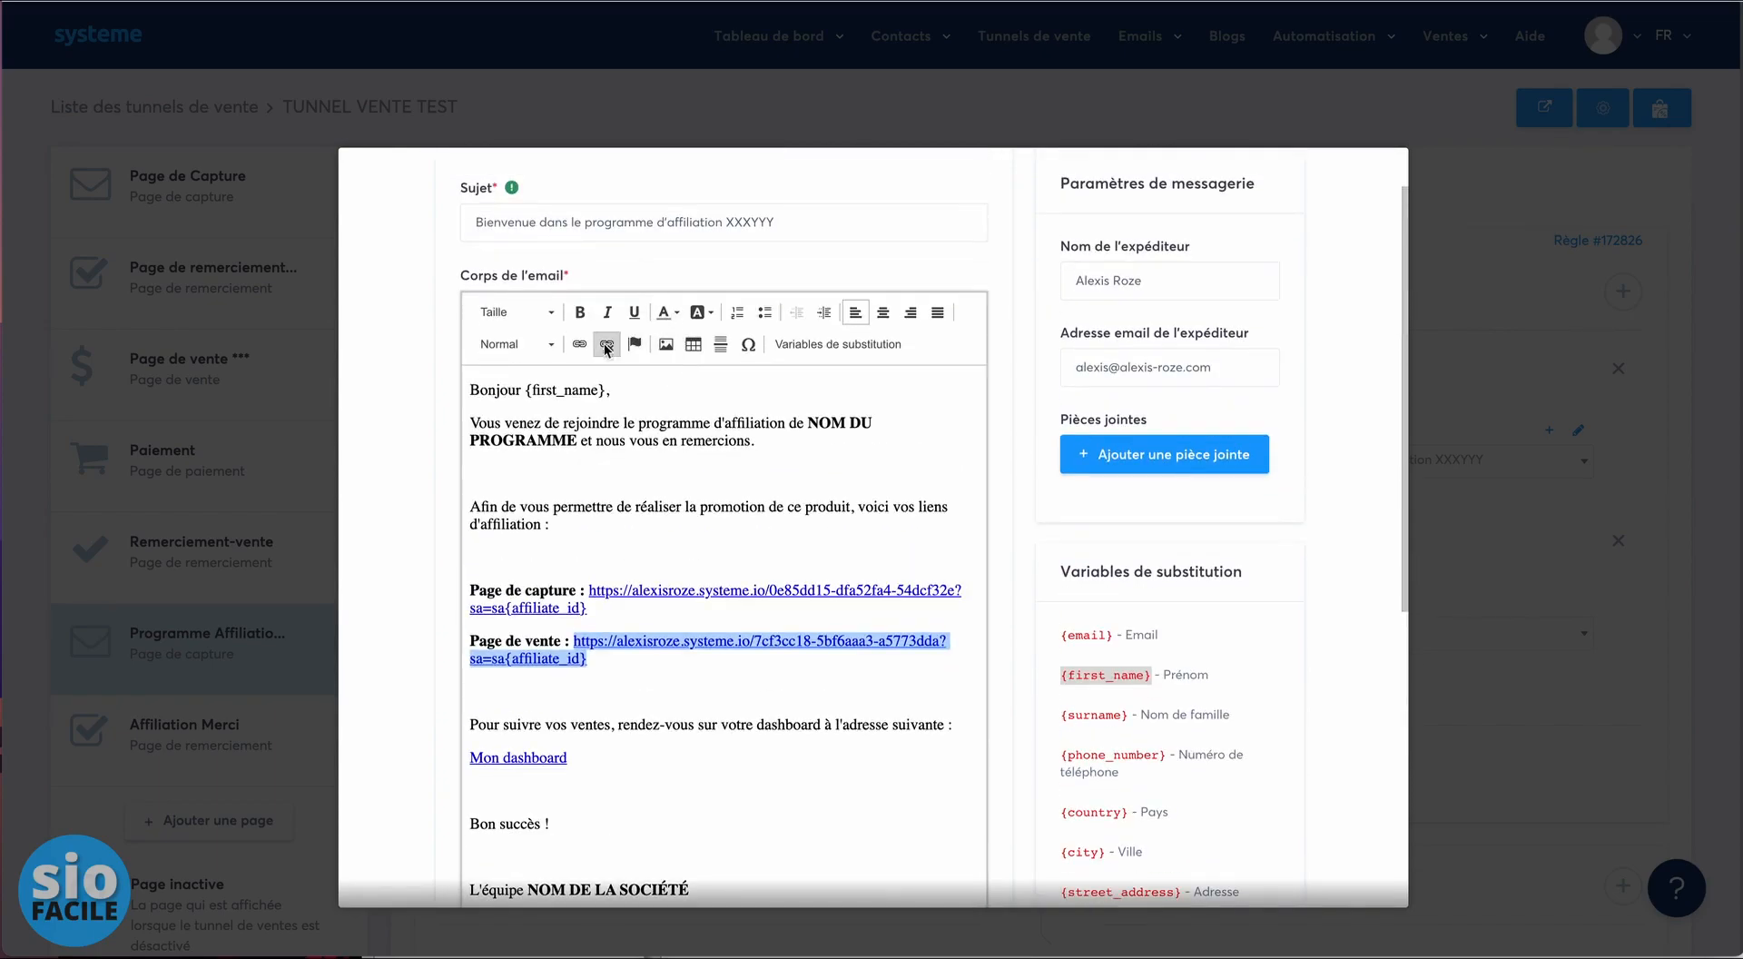
pyautogui.click(580, 346)
pyautogui.hotkey('ctrl', 'c')
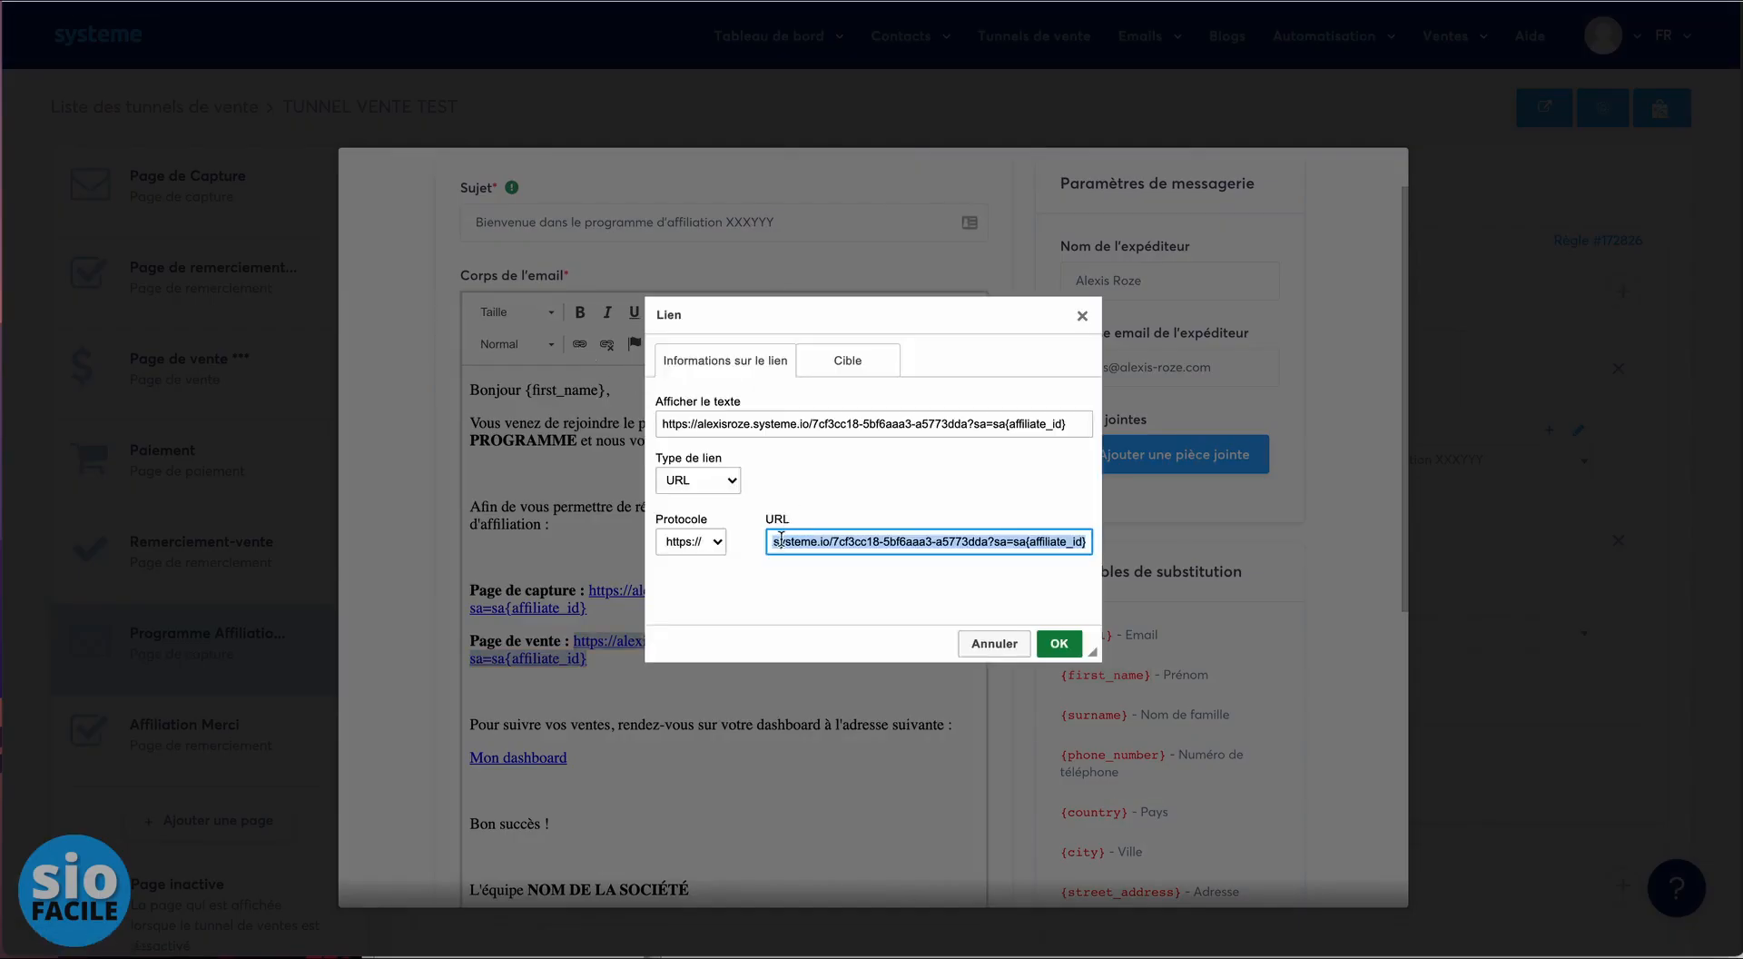
pyautogui.click(1055, 643)
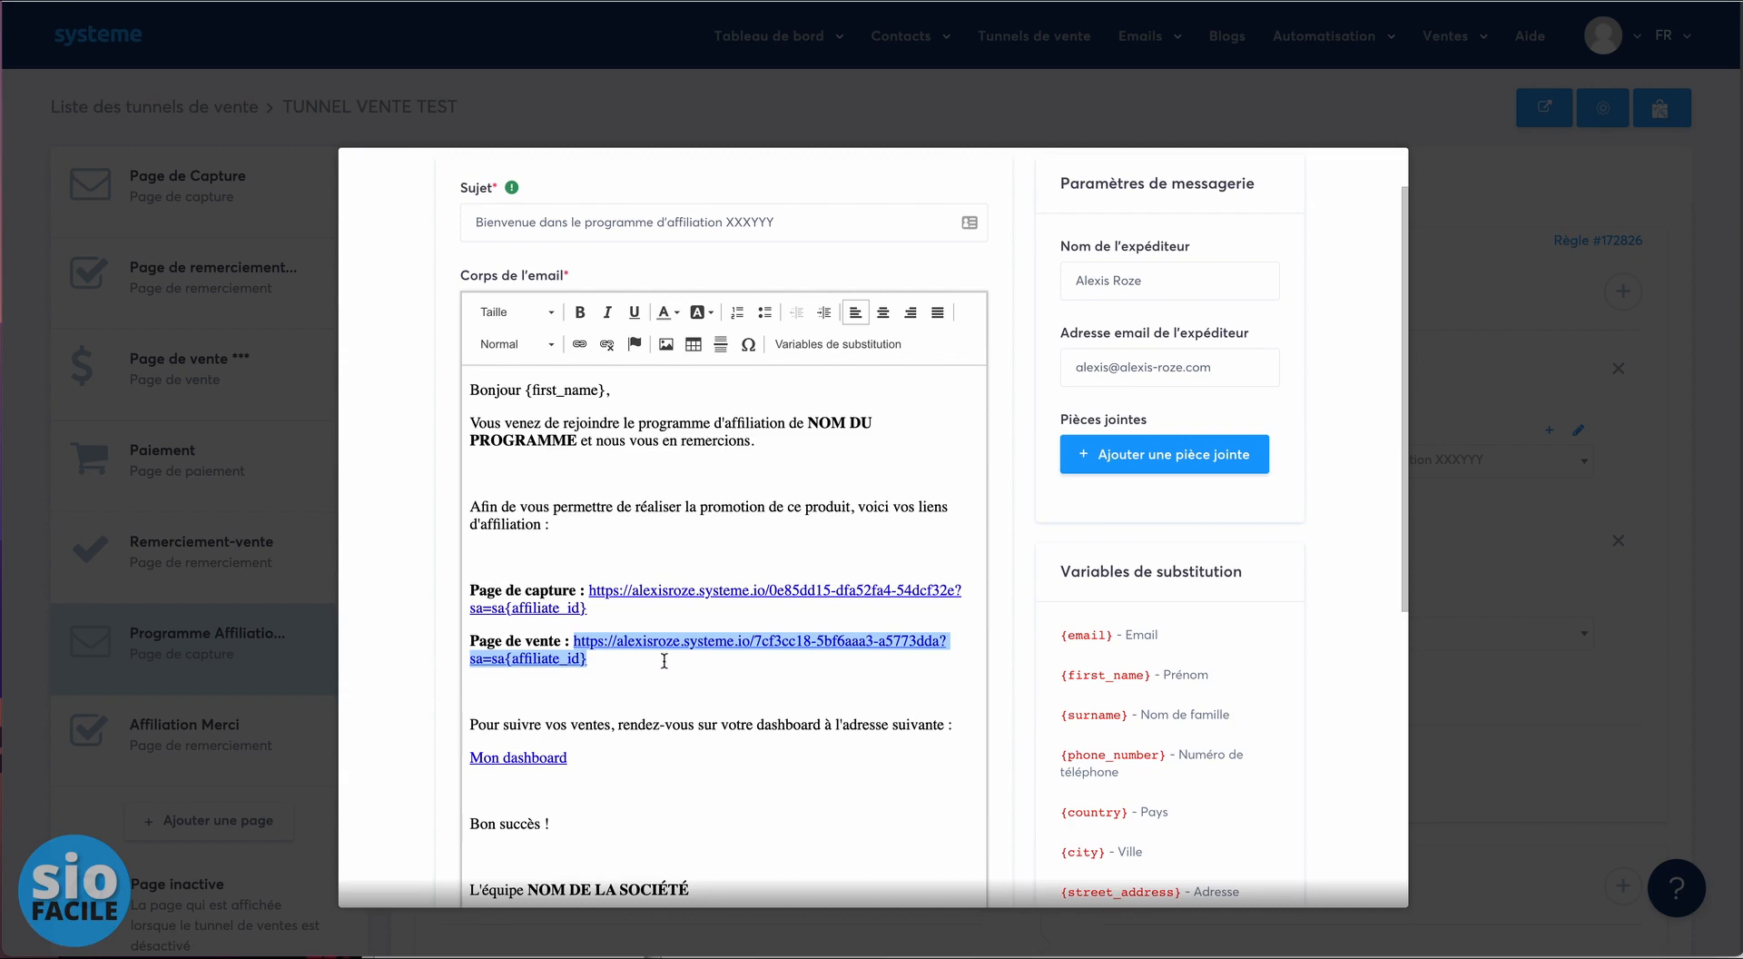
pyautogui.click(627, 669)
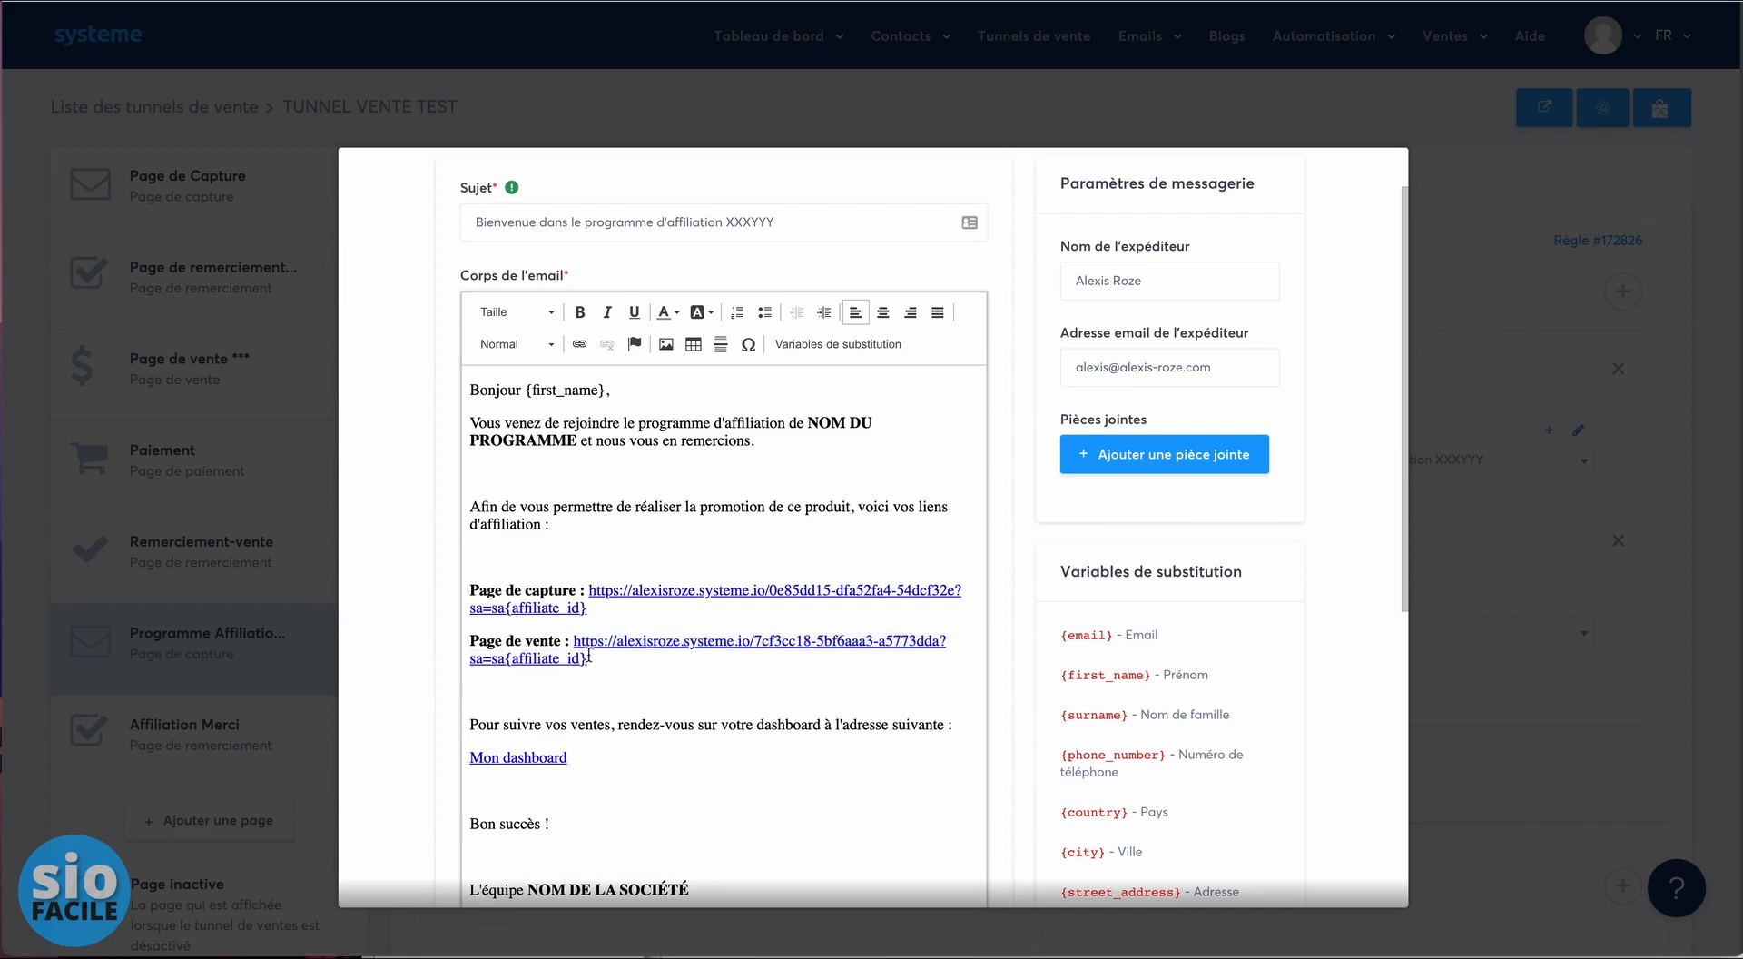
pyautogui.write('dfgdfgd')
pyautogui.doubleClick(493, 693)
pyautogui.click(585, 344)
pyautogui.hotkey('ctrl', 'v')
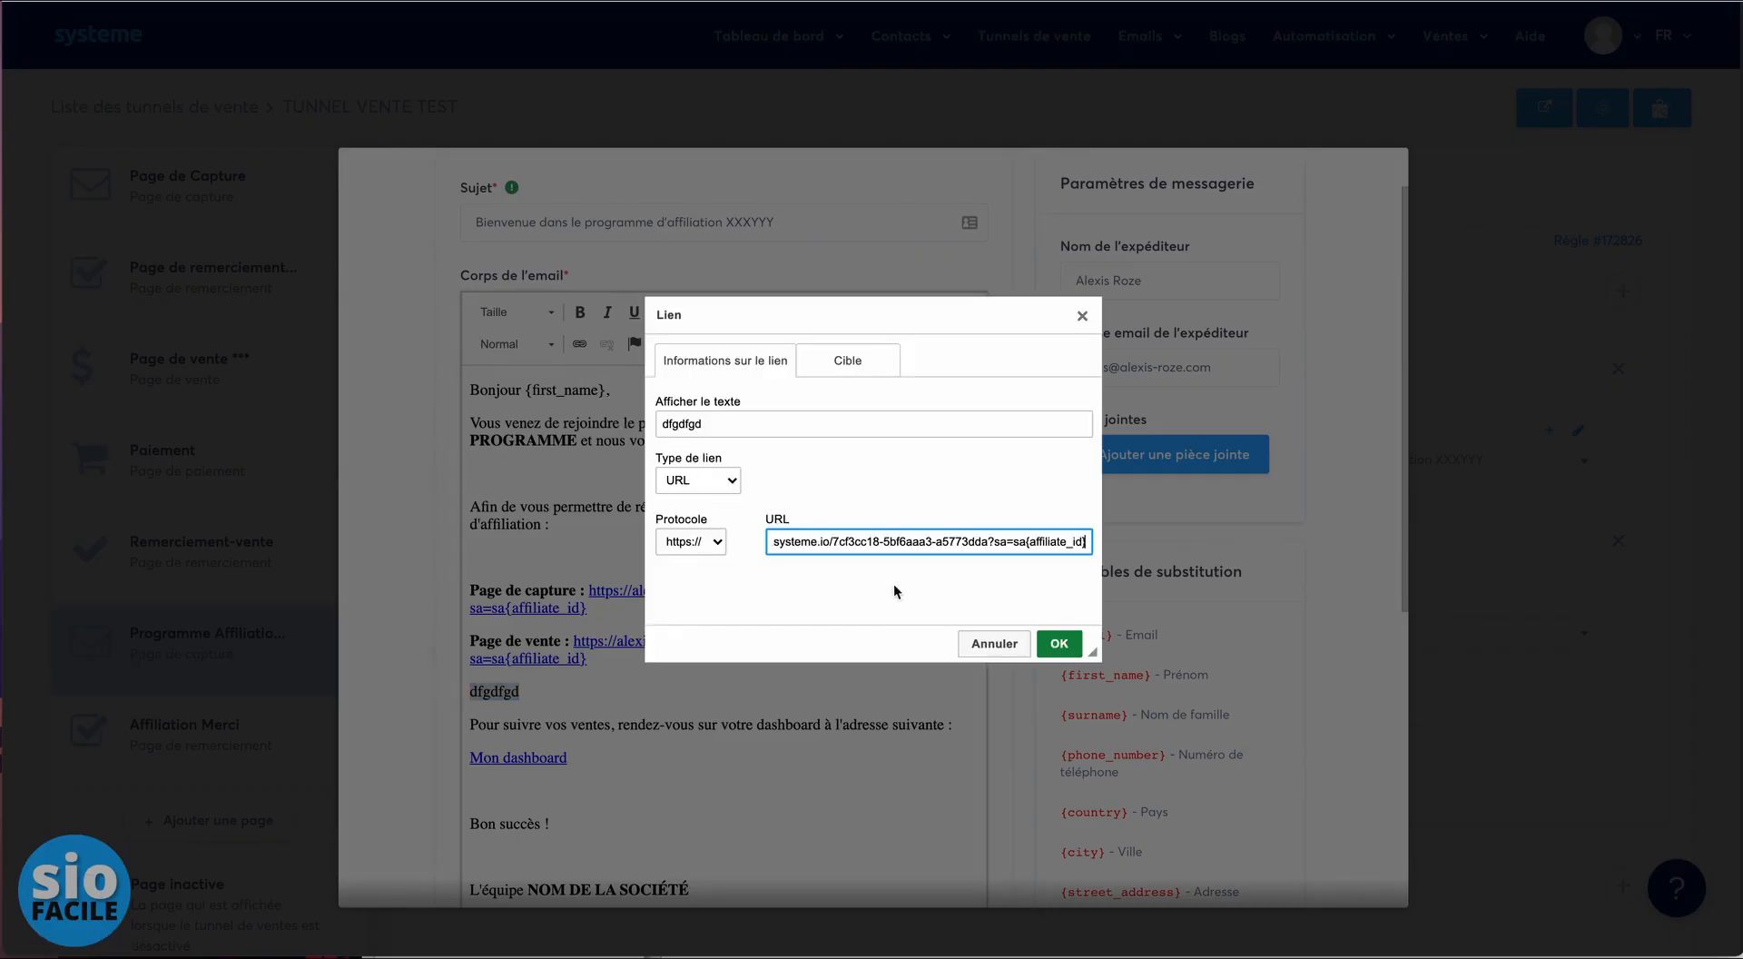
pyautogui.click(1046, 643)
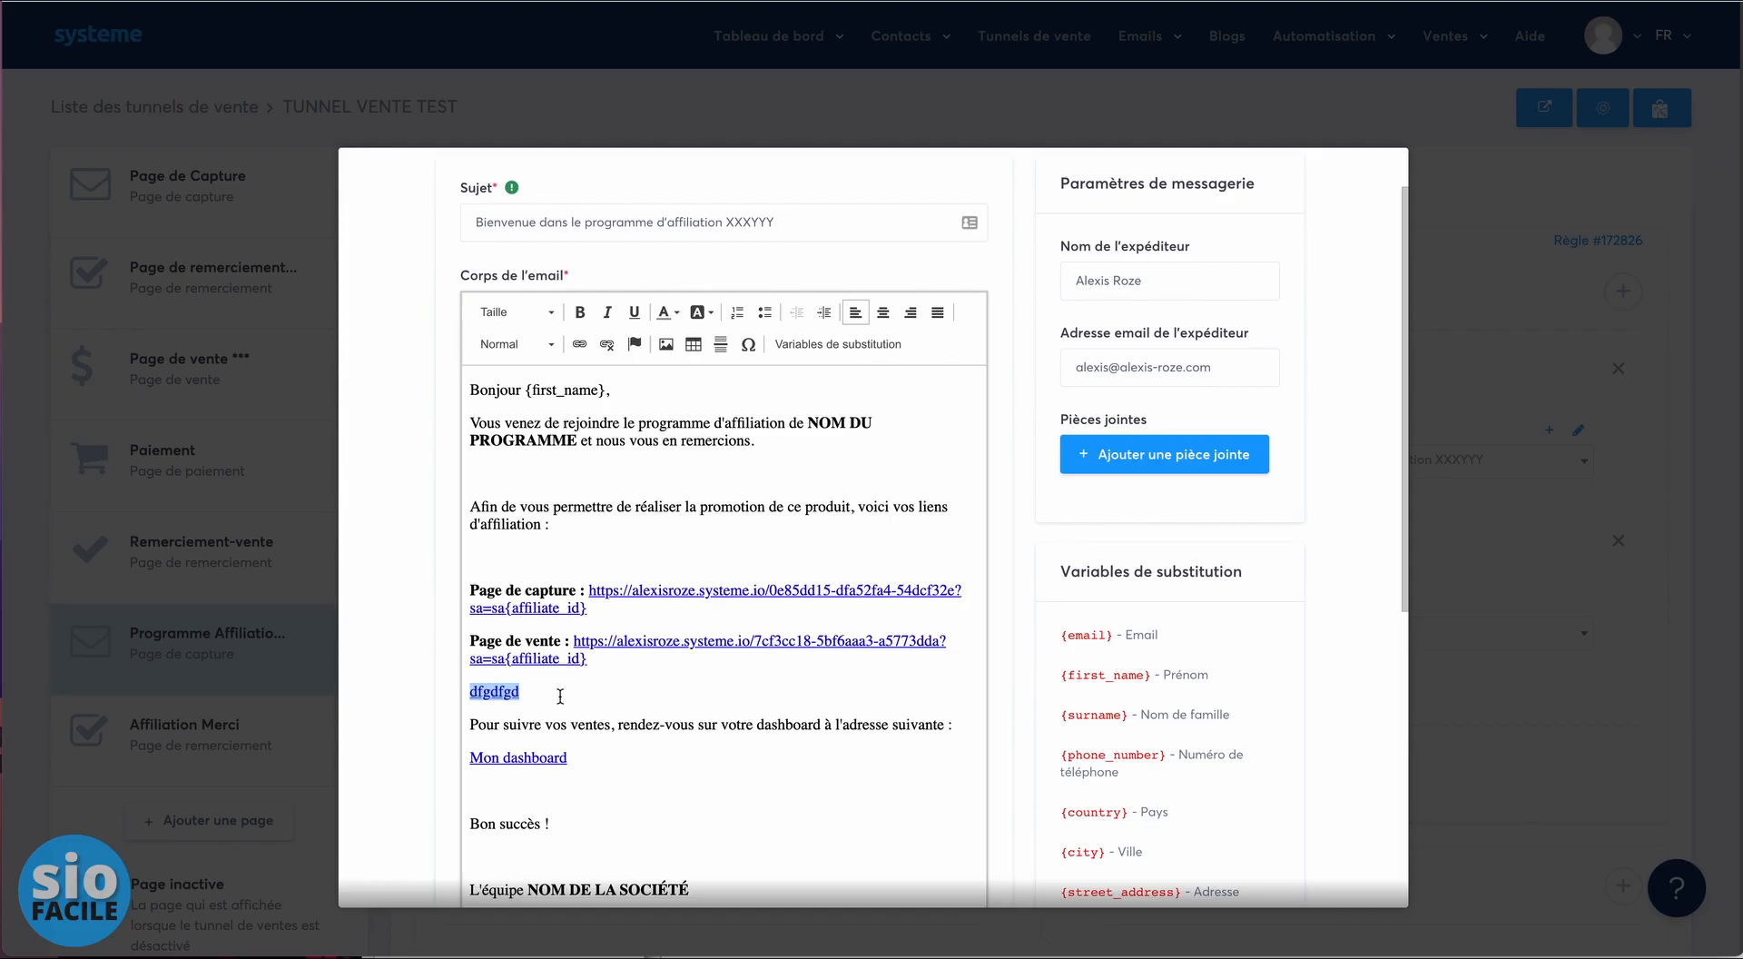
pyautogui.press('BackSpace')
pyautogui.write('No')
pyautogui.press('BackSpace')
pyautogui.press('BackSpace')
pyautogui.write('Mon dashboard')
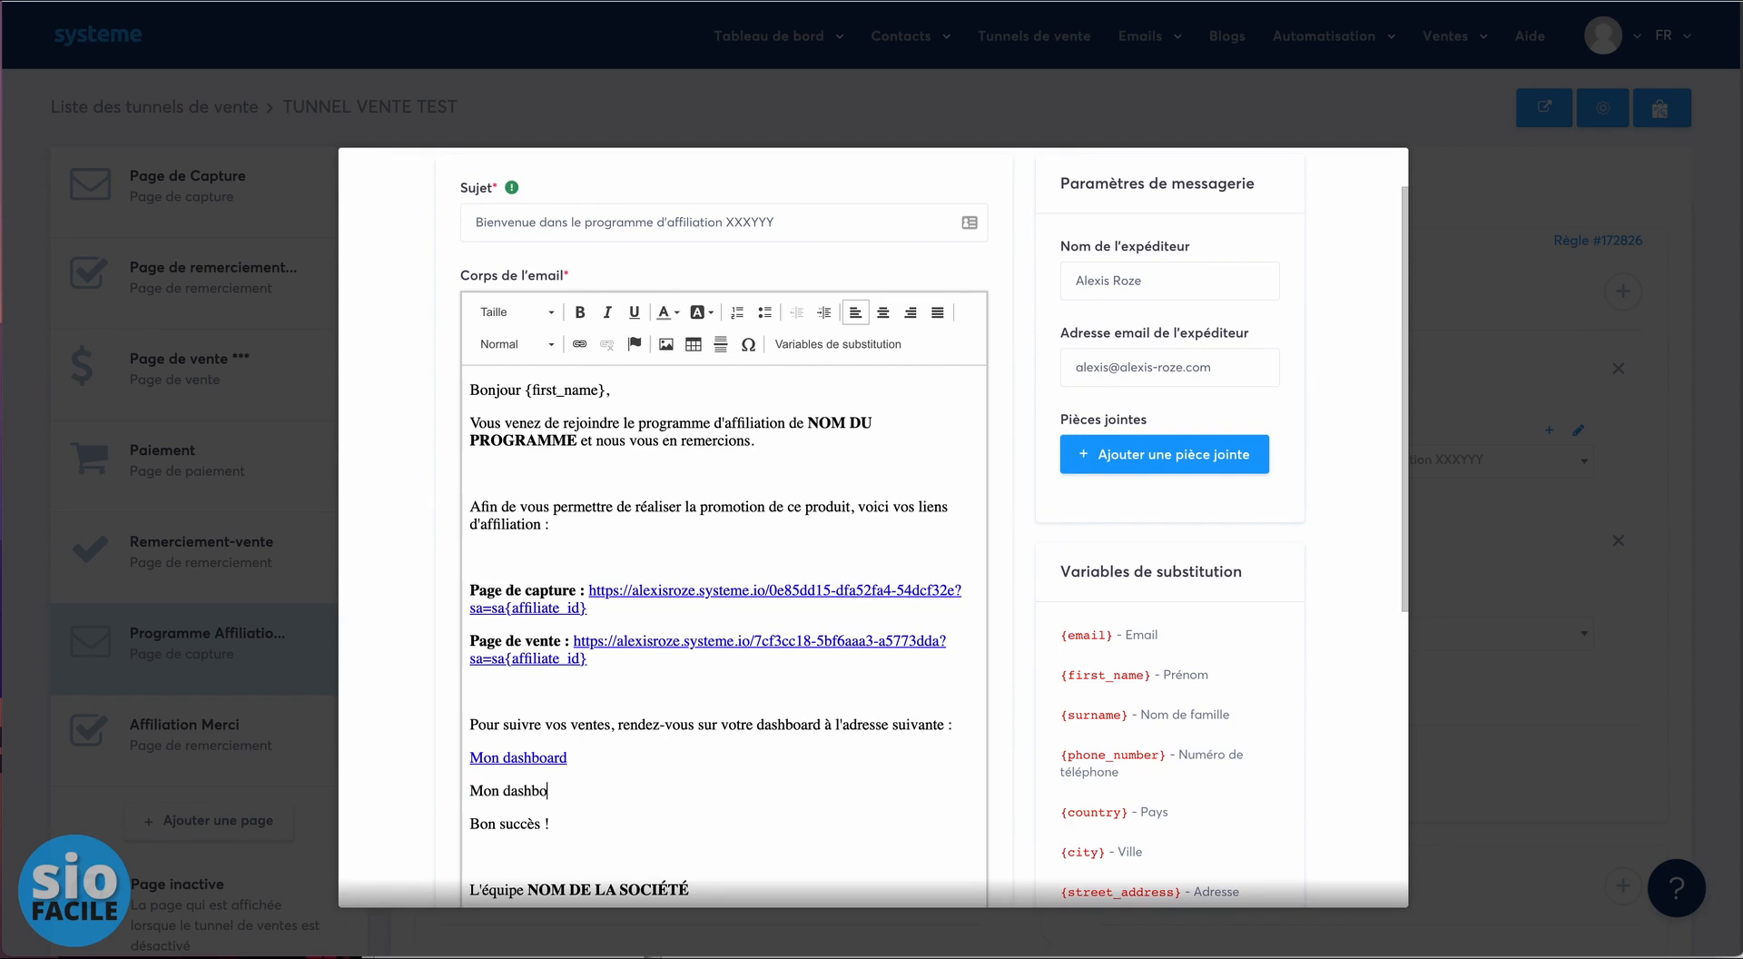
pyautogui.scroll(-1, 546, 774)
pyautogui.moveTo(570, 698); pyautogui.dragTo(469, 697)
pyautogui.scroll(-3, 1217, 805)
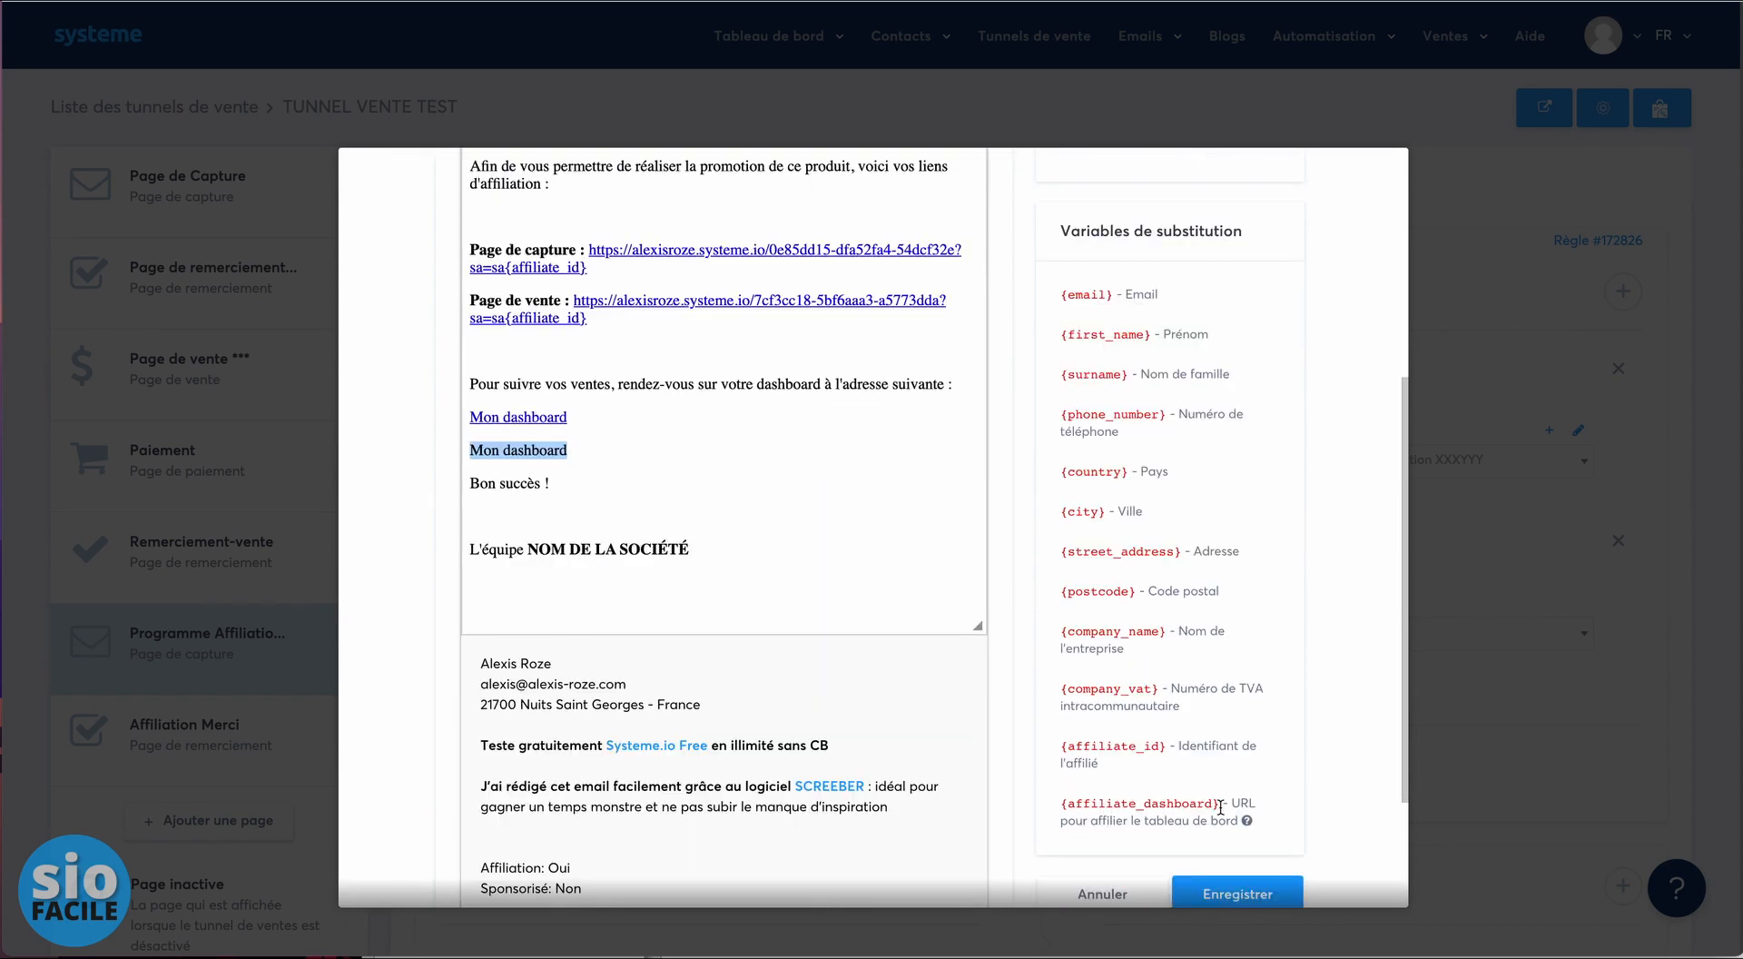
pyautogui.moveTo(1220, 806); pyautogui.dragTo(1063, 807)
pyautogui.hotkey('ctrl', 'c')
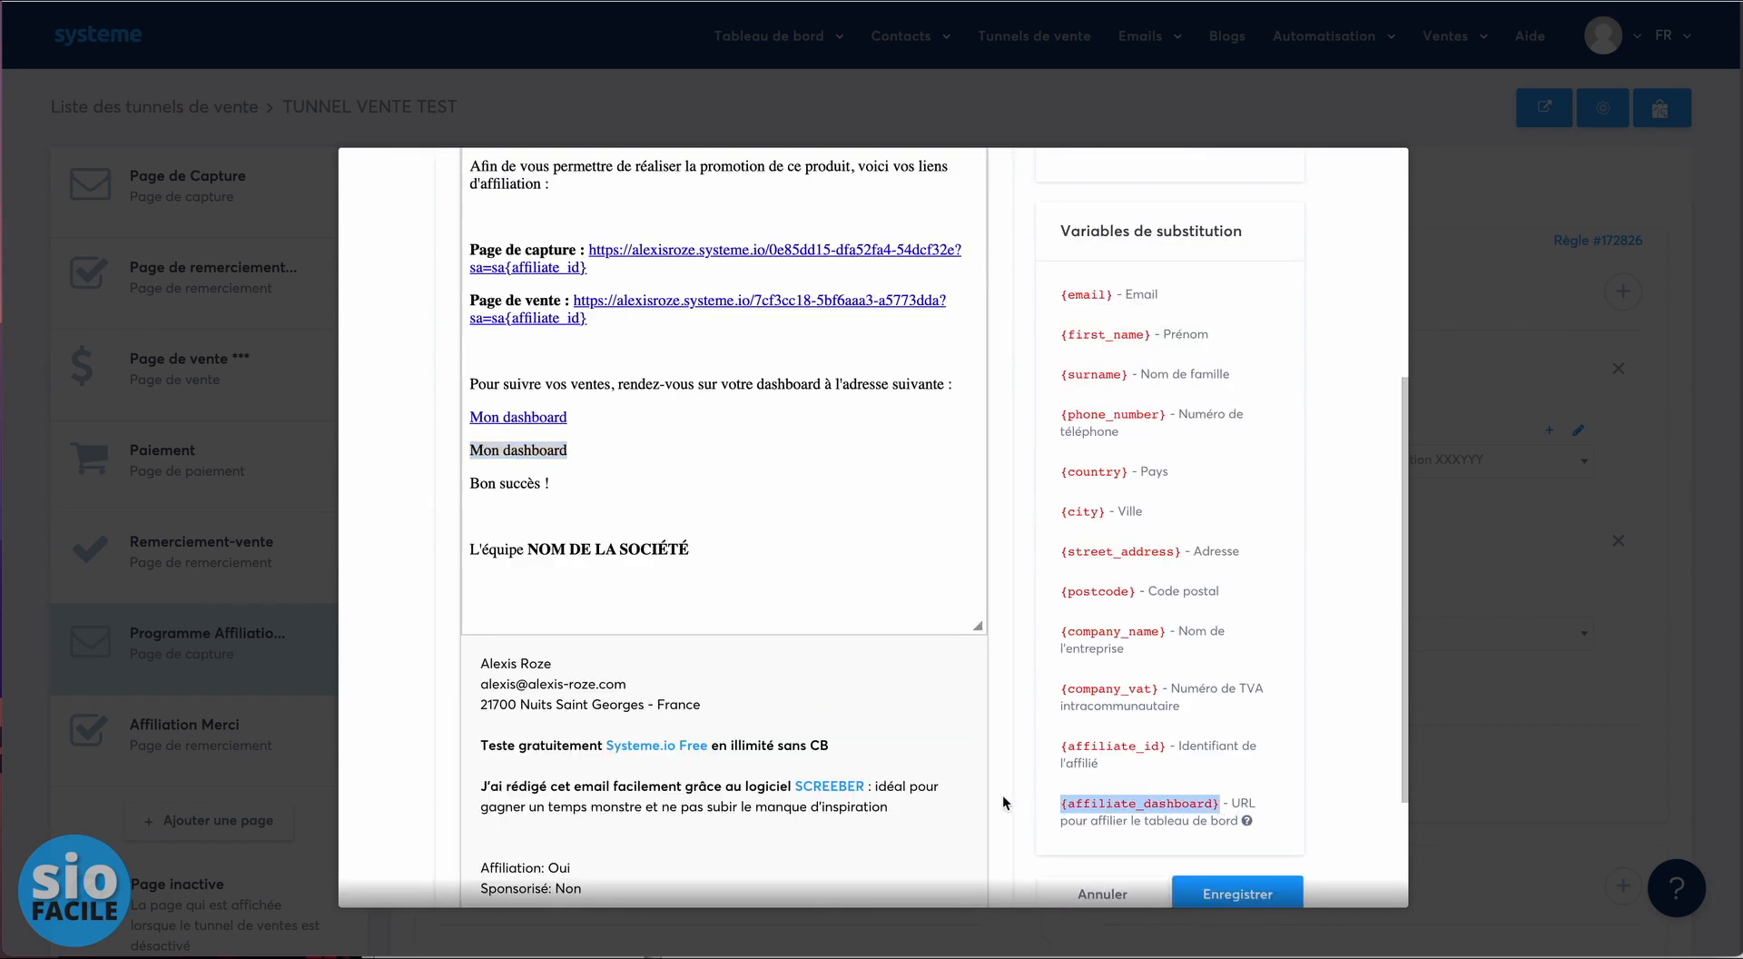
pyautogui.moveTo(587, 452); pyautogui.dragTo(453, 451)
pyautogui.scroll(5, 683, 421)
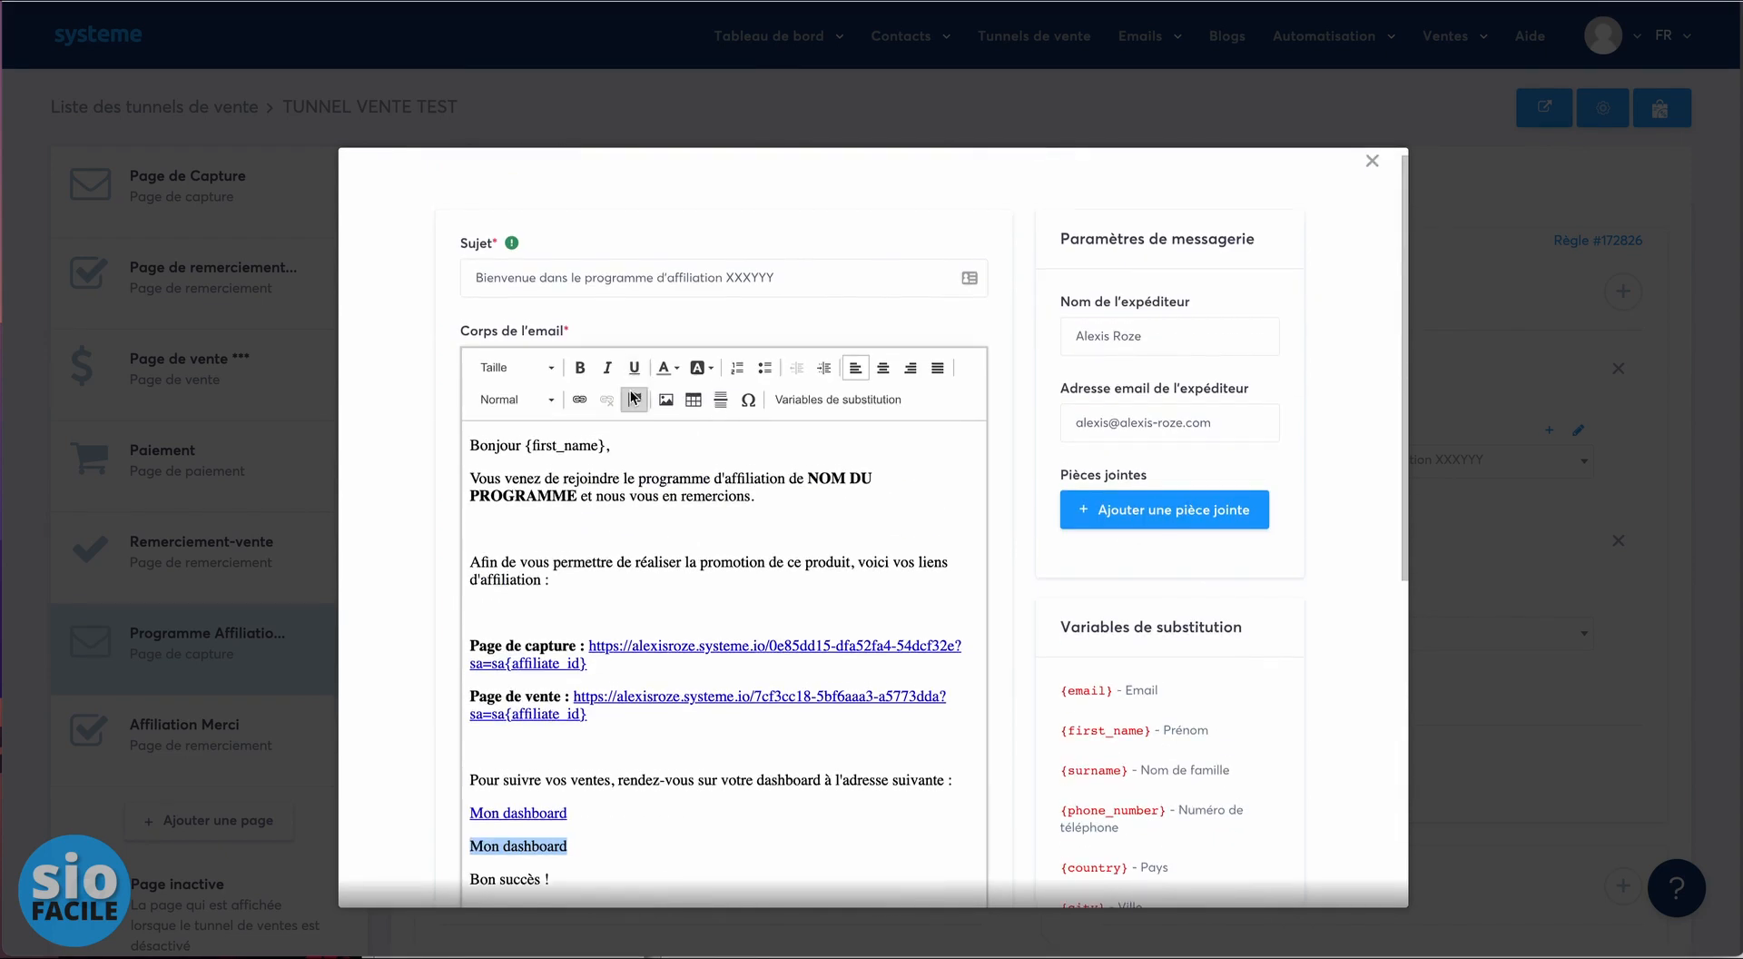
pyautogui.click(579, 394)
pyautogui.hotkey('ctrl', 'v')
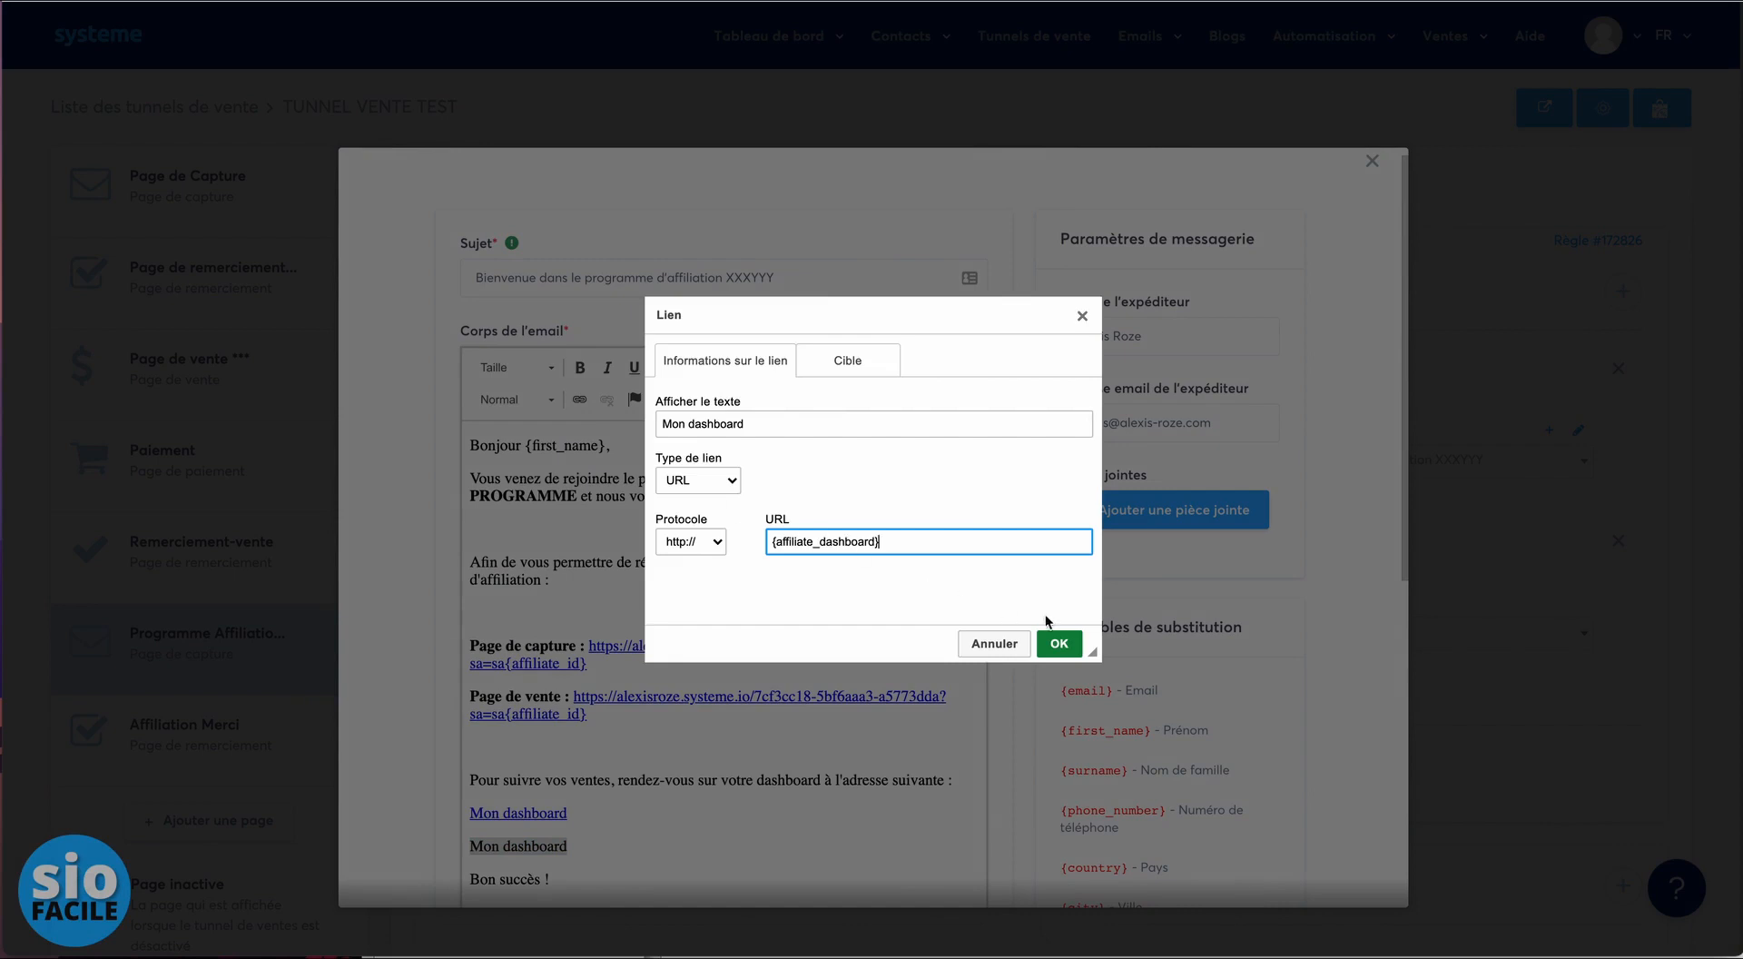
pyautogui.click(1059, 643)
pyautogui.scroll(-1, 699, 799)
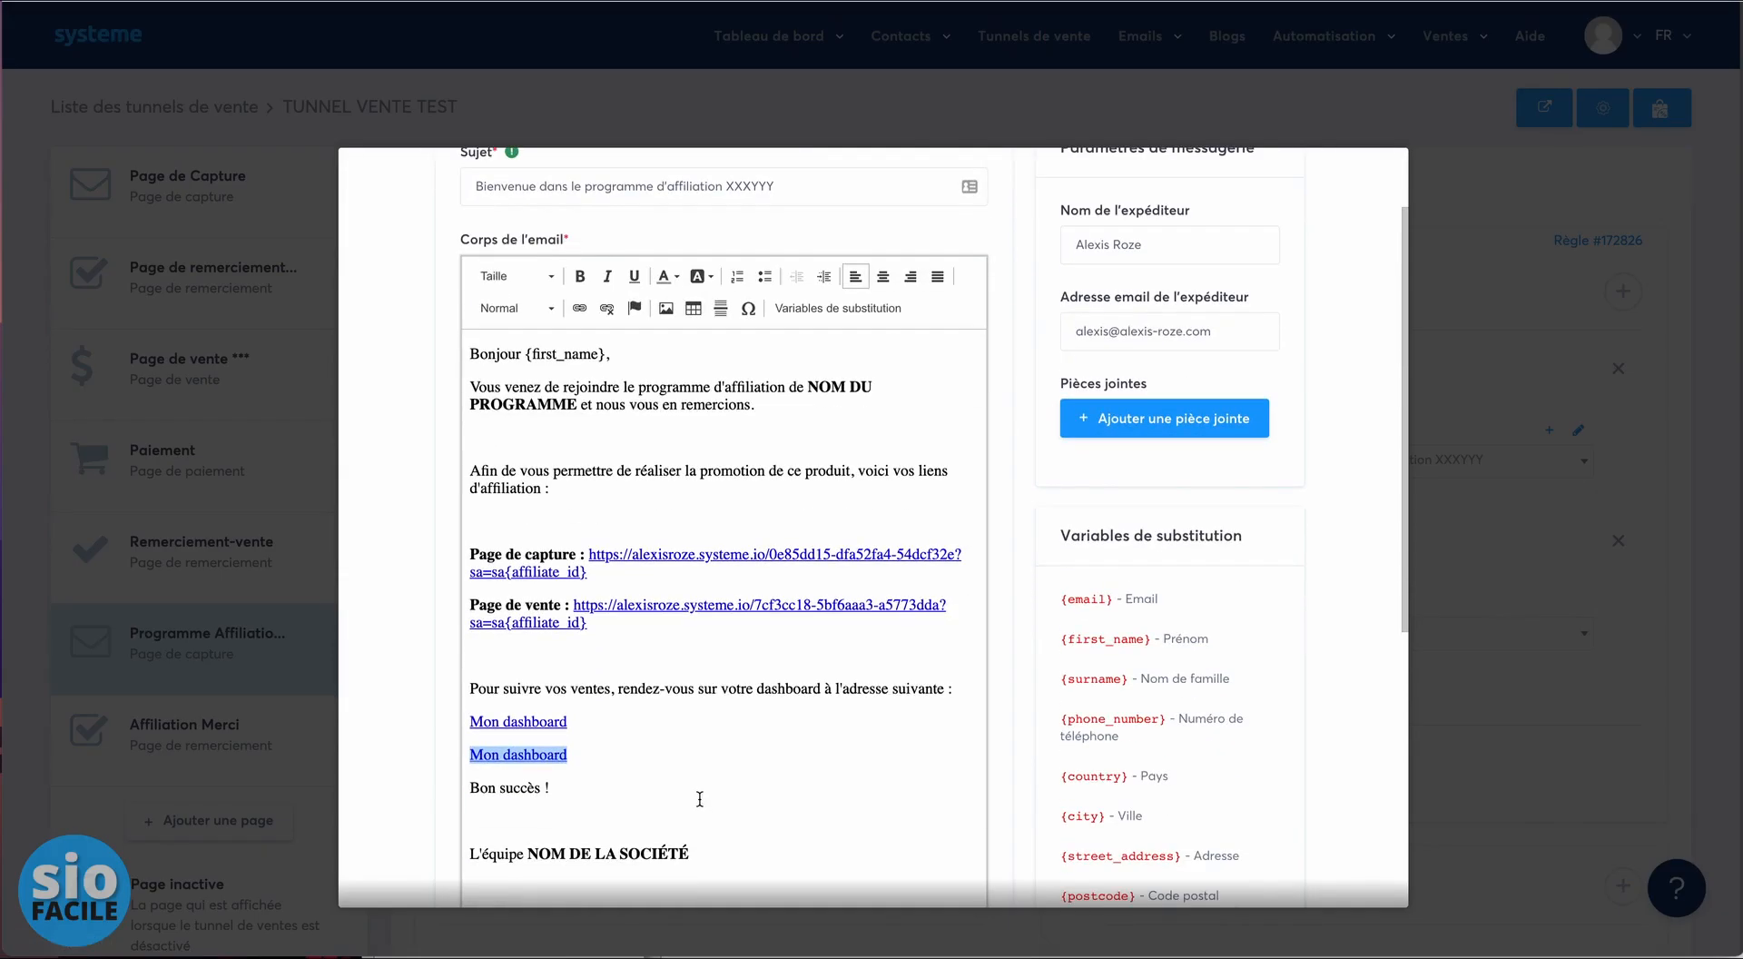
pyautogui.press('BackSpace')
pyautogui.press('BackSpace')
pyautogui.scroll(-5, 789, 708)
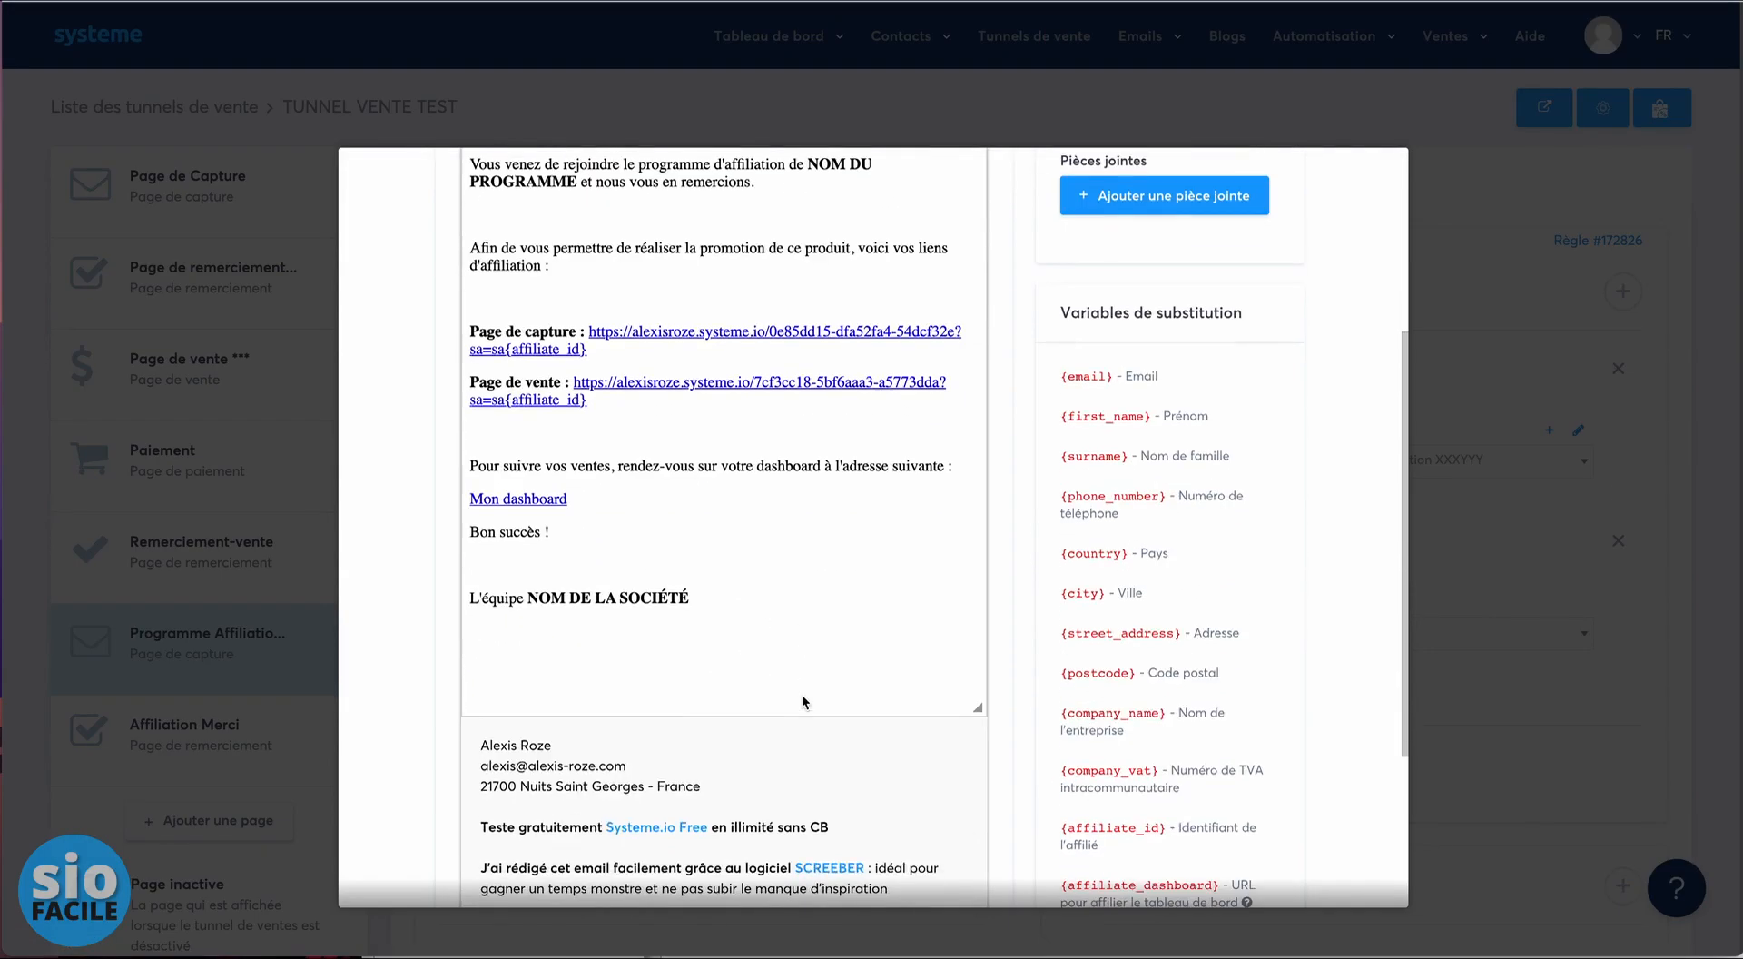
# - Save the welcome email and automation rule, then copy the affiliate page URL from Paramètres
pyautogui.click(1225, 723)
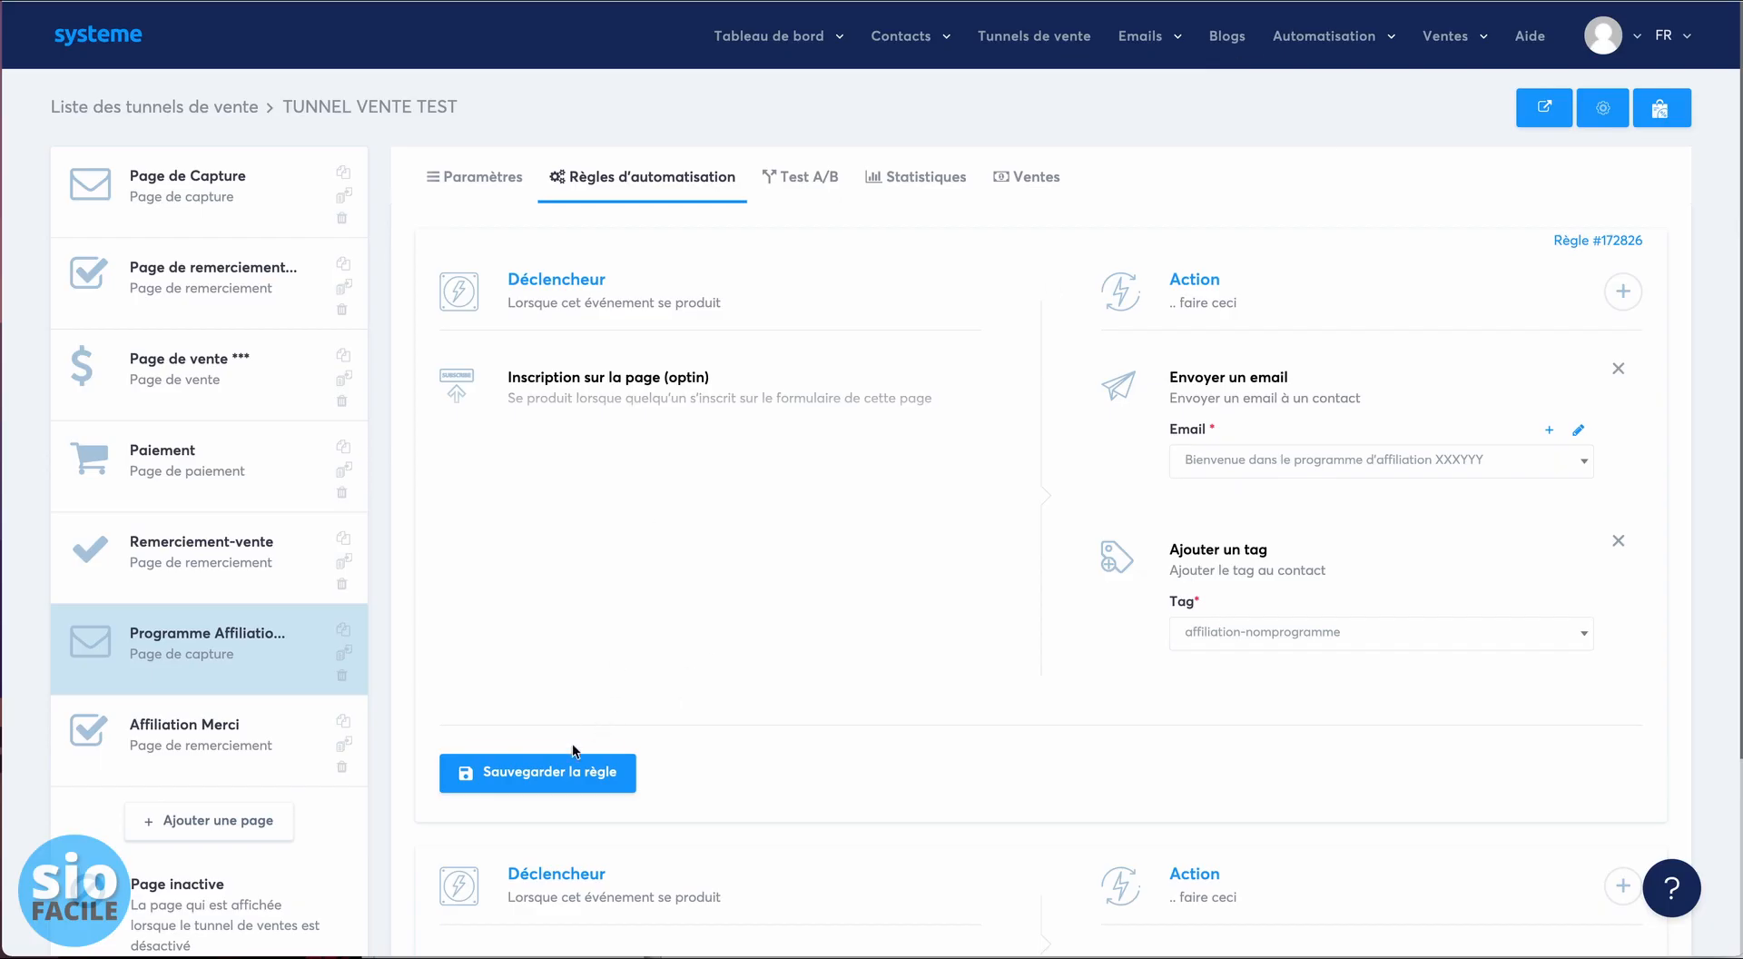
pyautogui.click(564, 770)
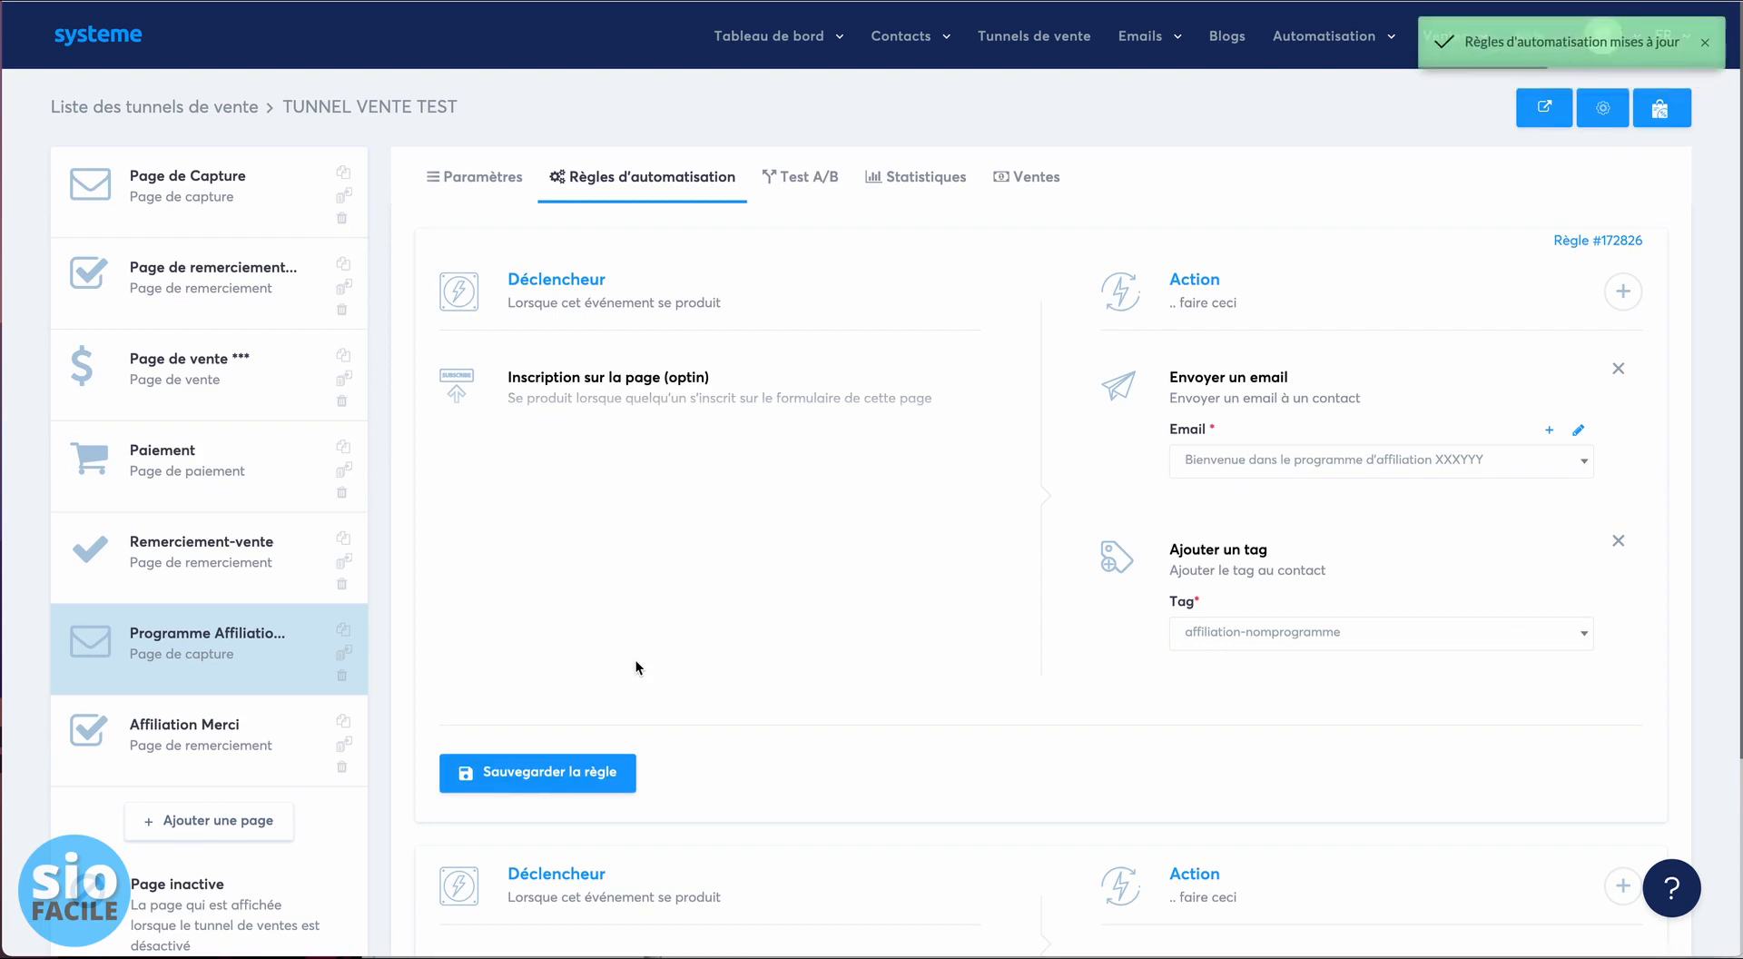
pyautogui.click(474, 177)
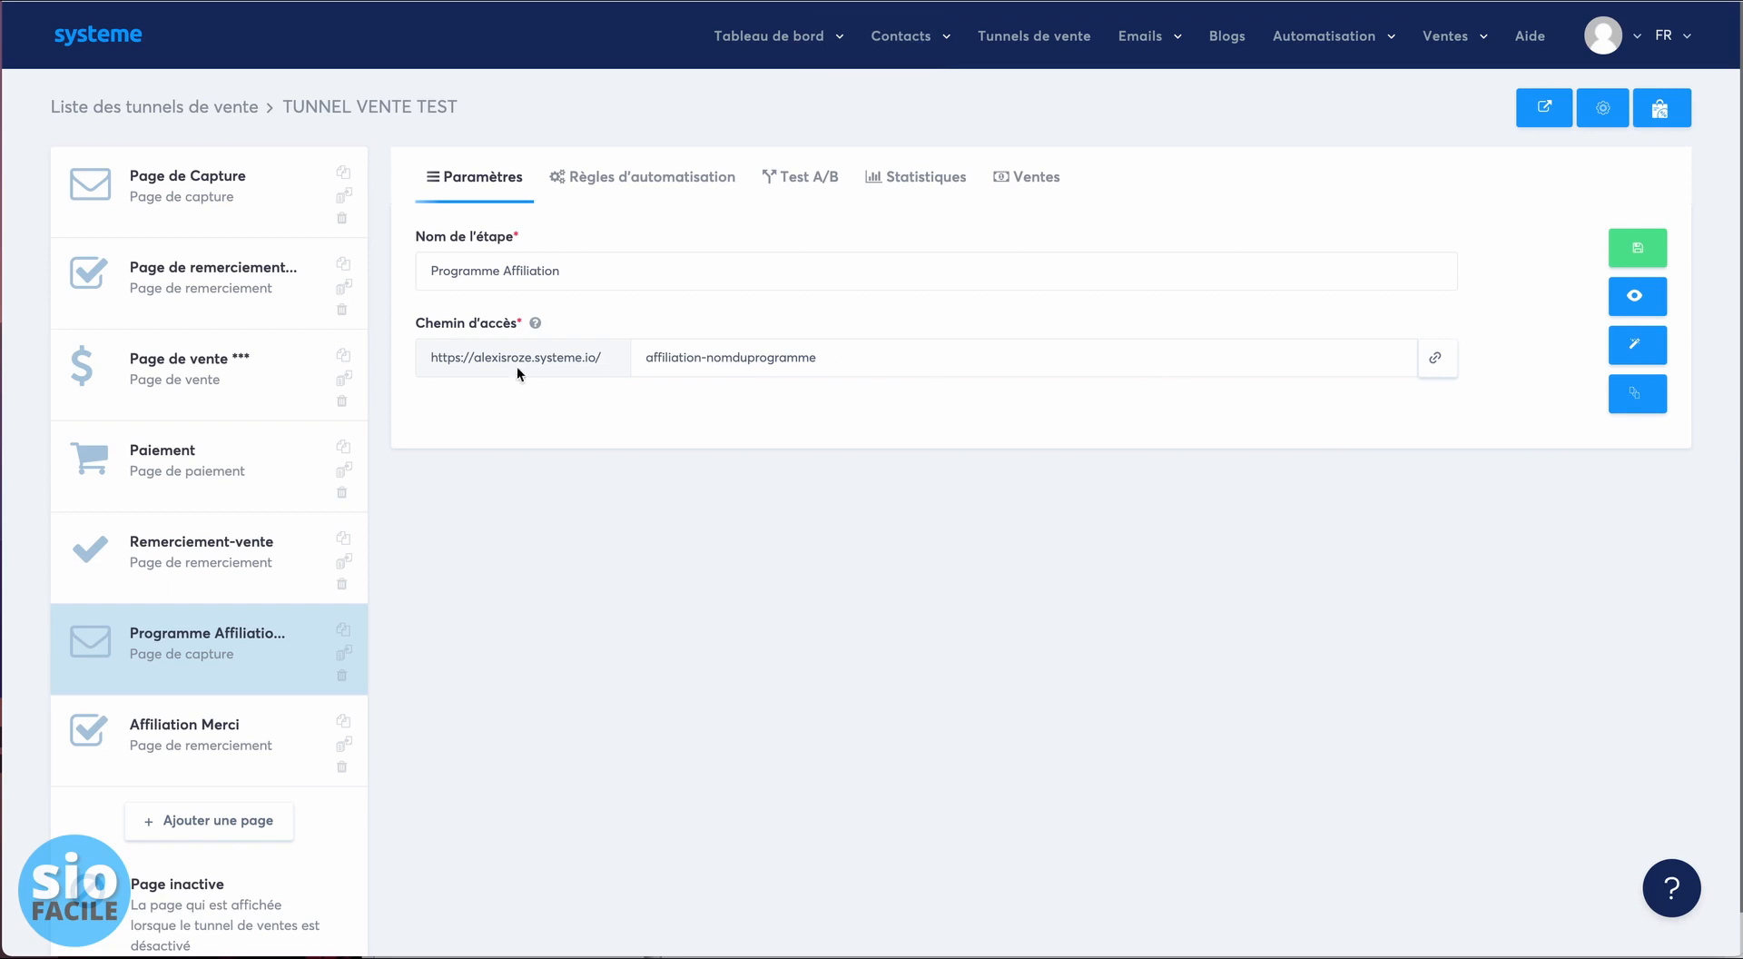
pyautogui.click(1430, 372)
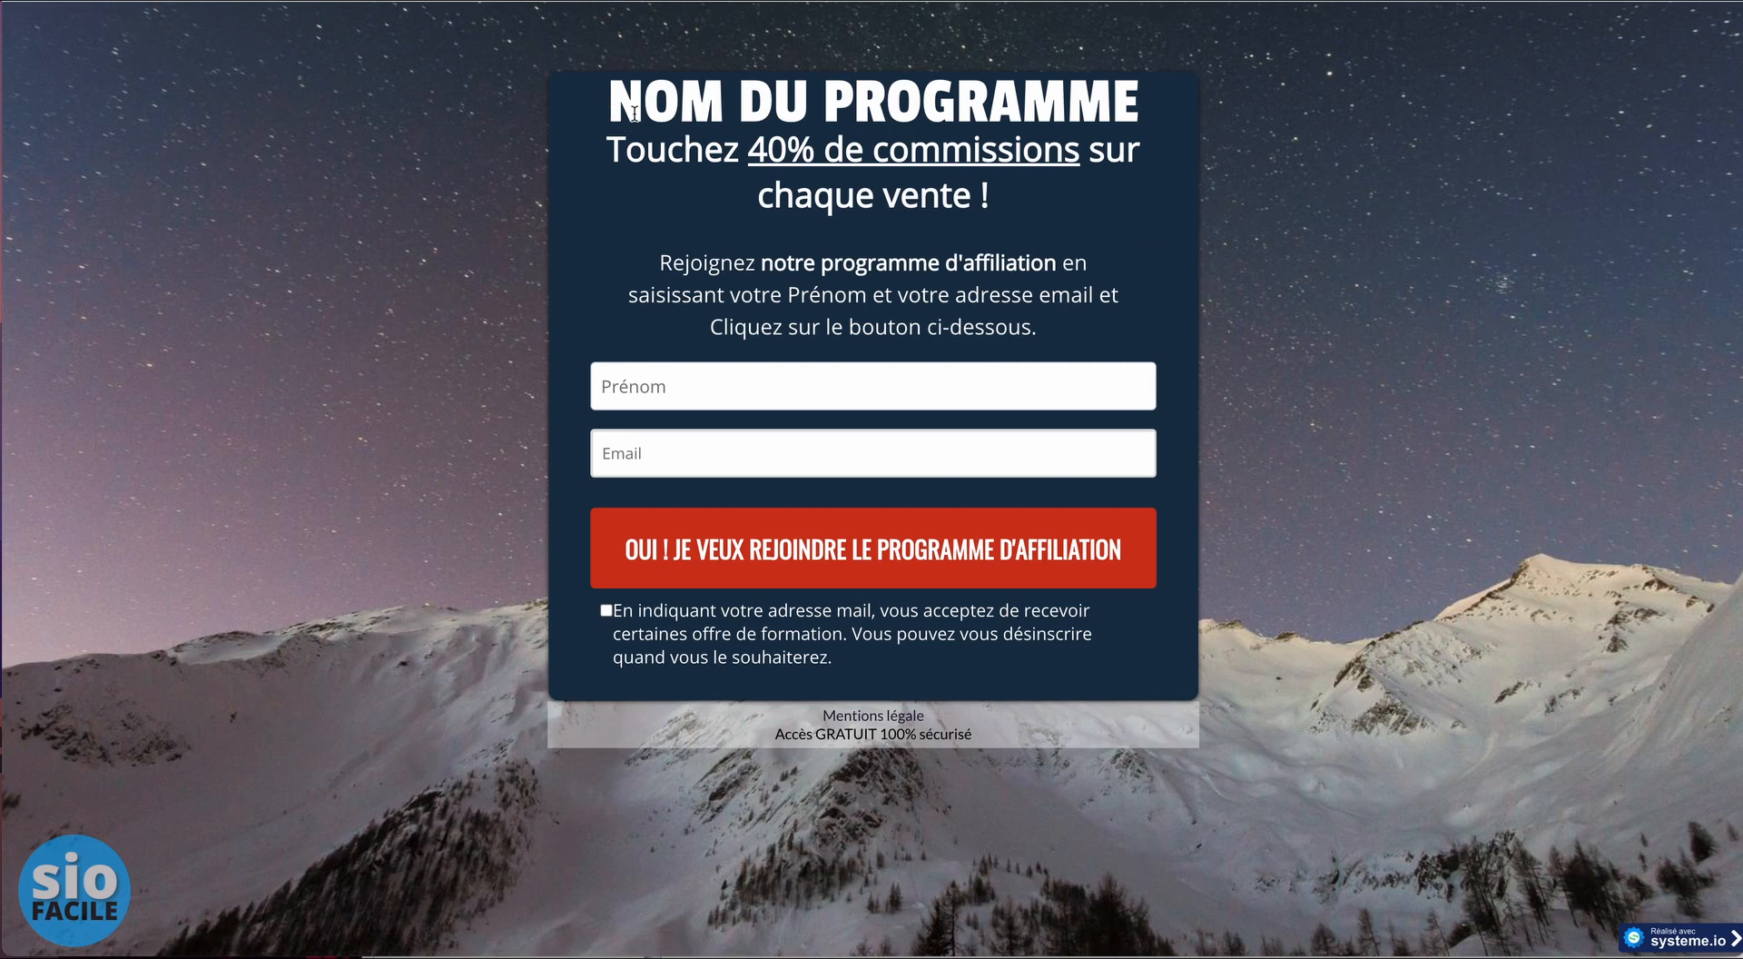
# - Submit the affiliate sign-up form with a test first name, a YOPmail address and consent ticked
pyautogui.click(763, 392)
pyautogui.write('Jose')
pyautogui.press('Tab')
pyautogui.click(605, 610)
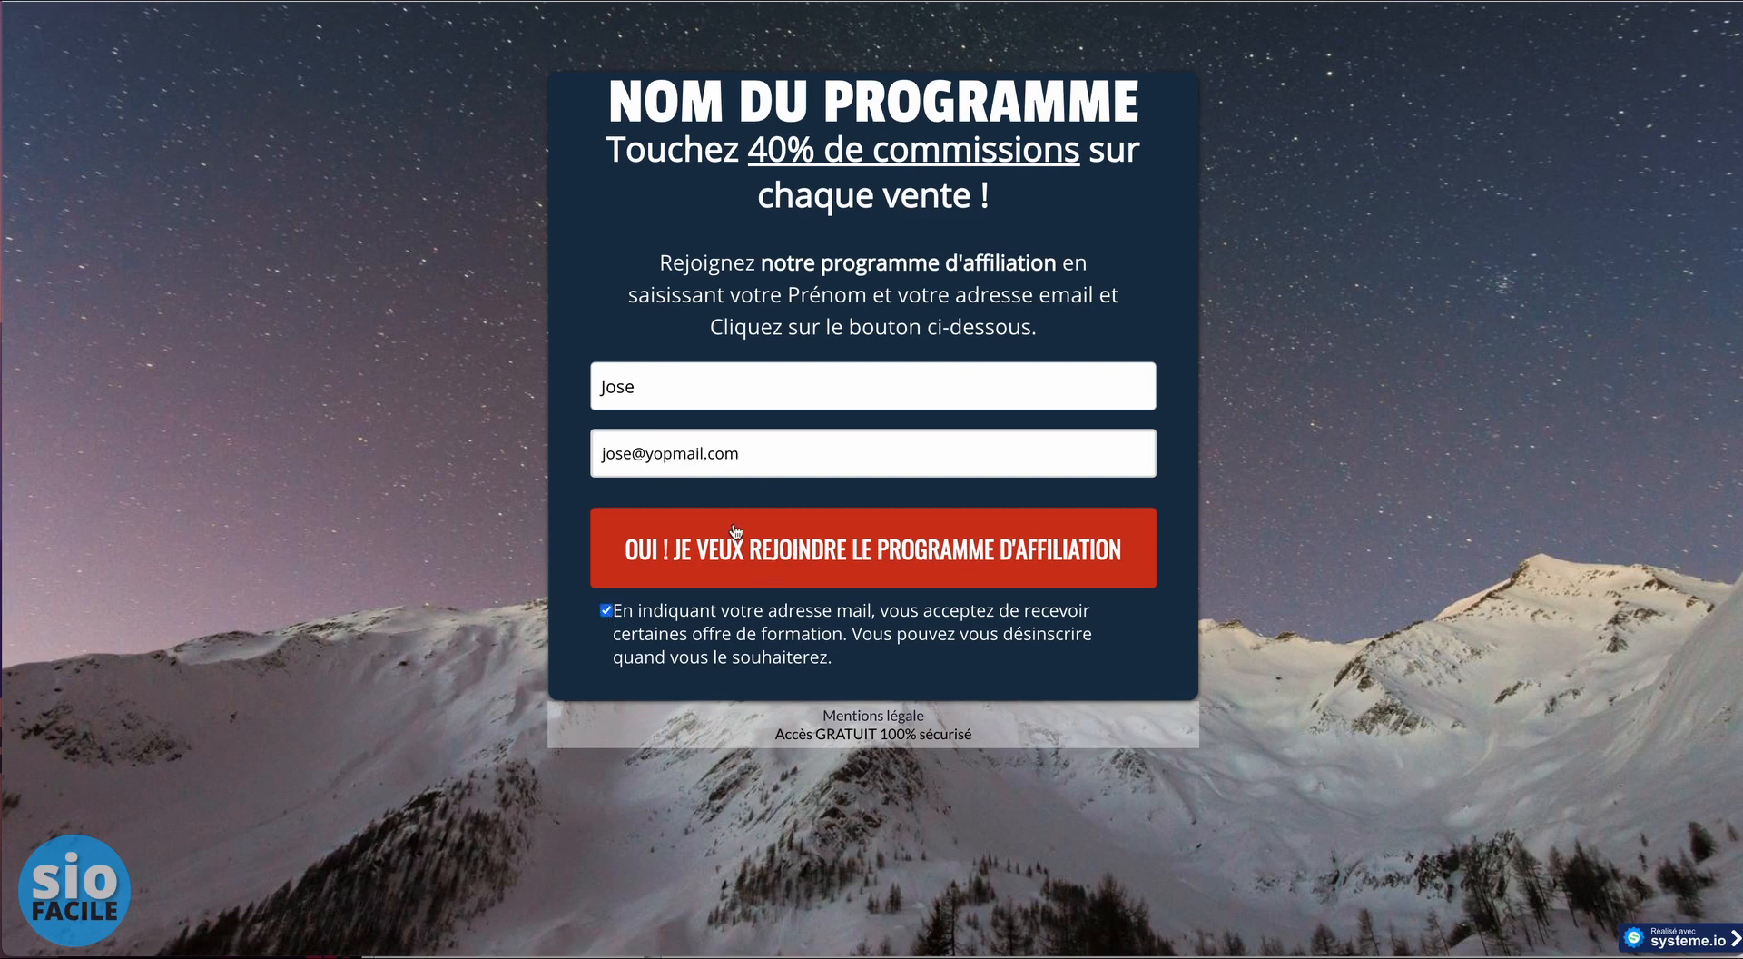
pyautogui.click(901, 550)
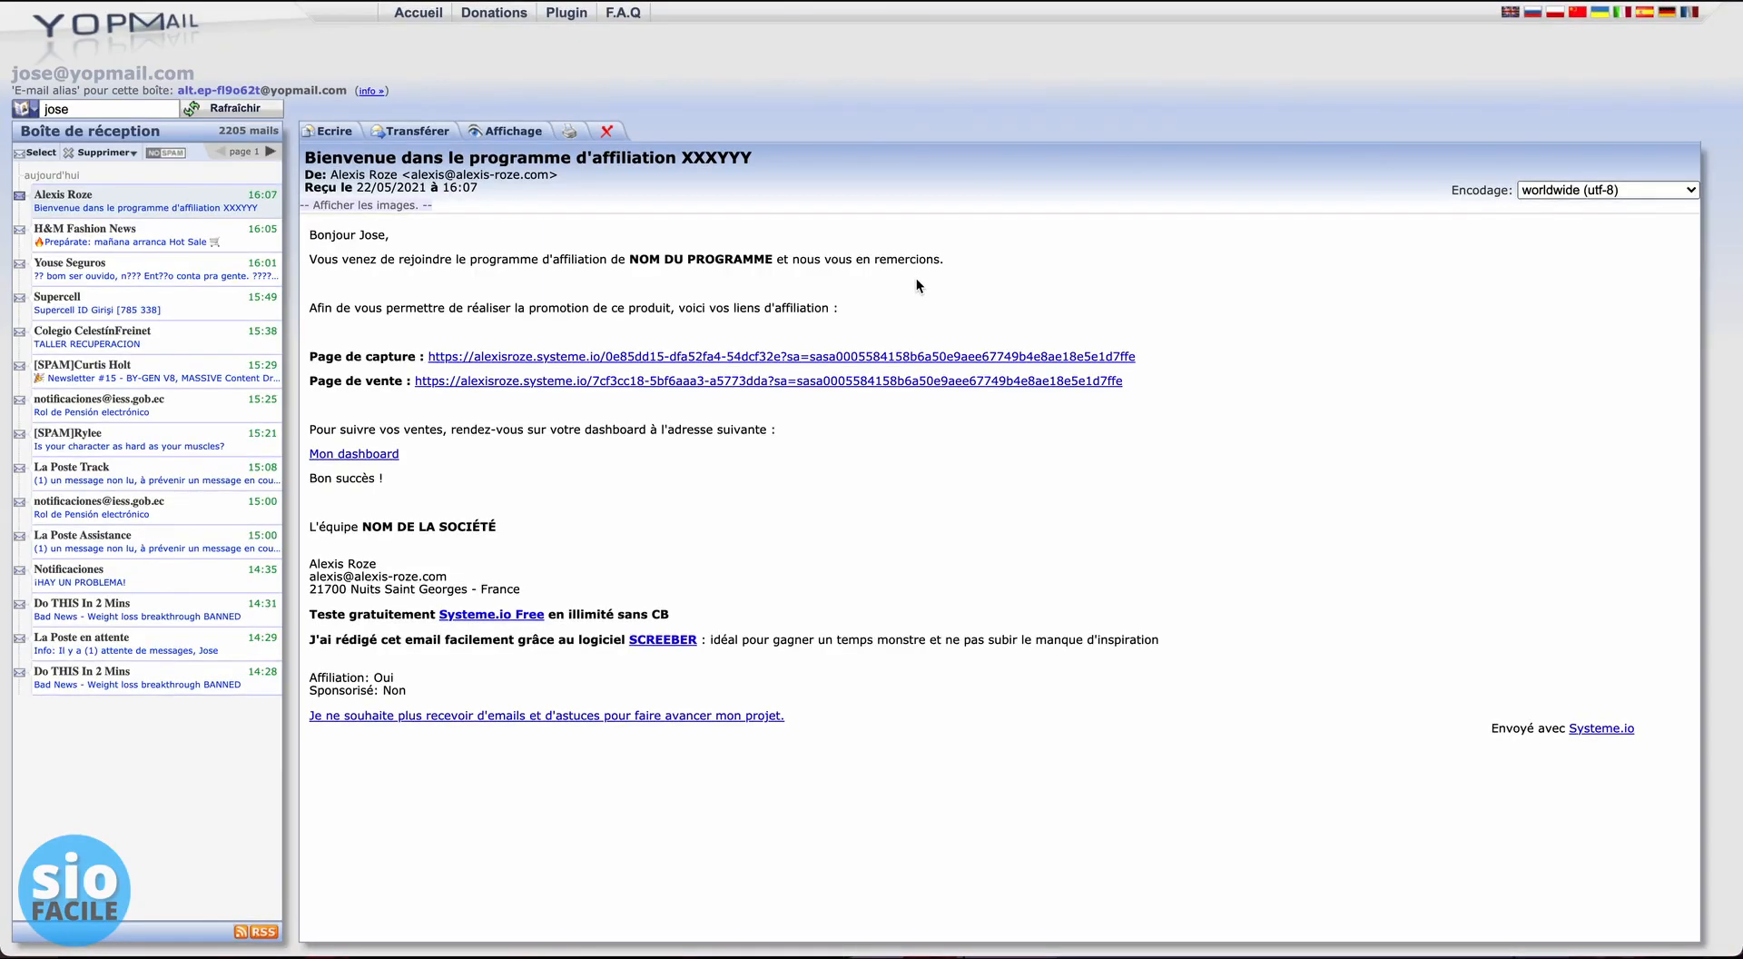
# - Refresh the YOPmail inbox, open the welcome email, and follow its capture-page affiliate link
pyautogui.click(93, 109)
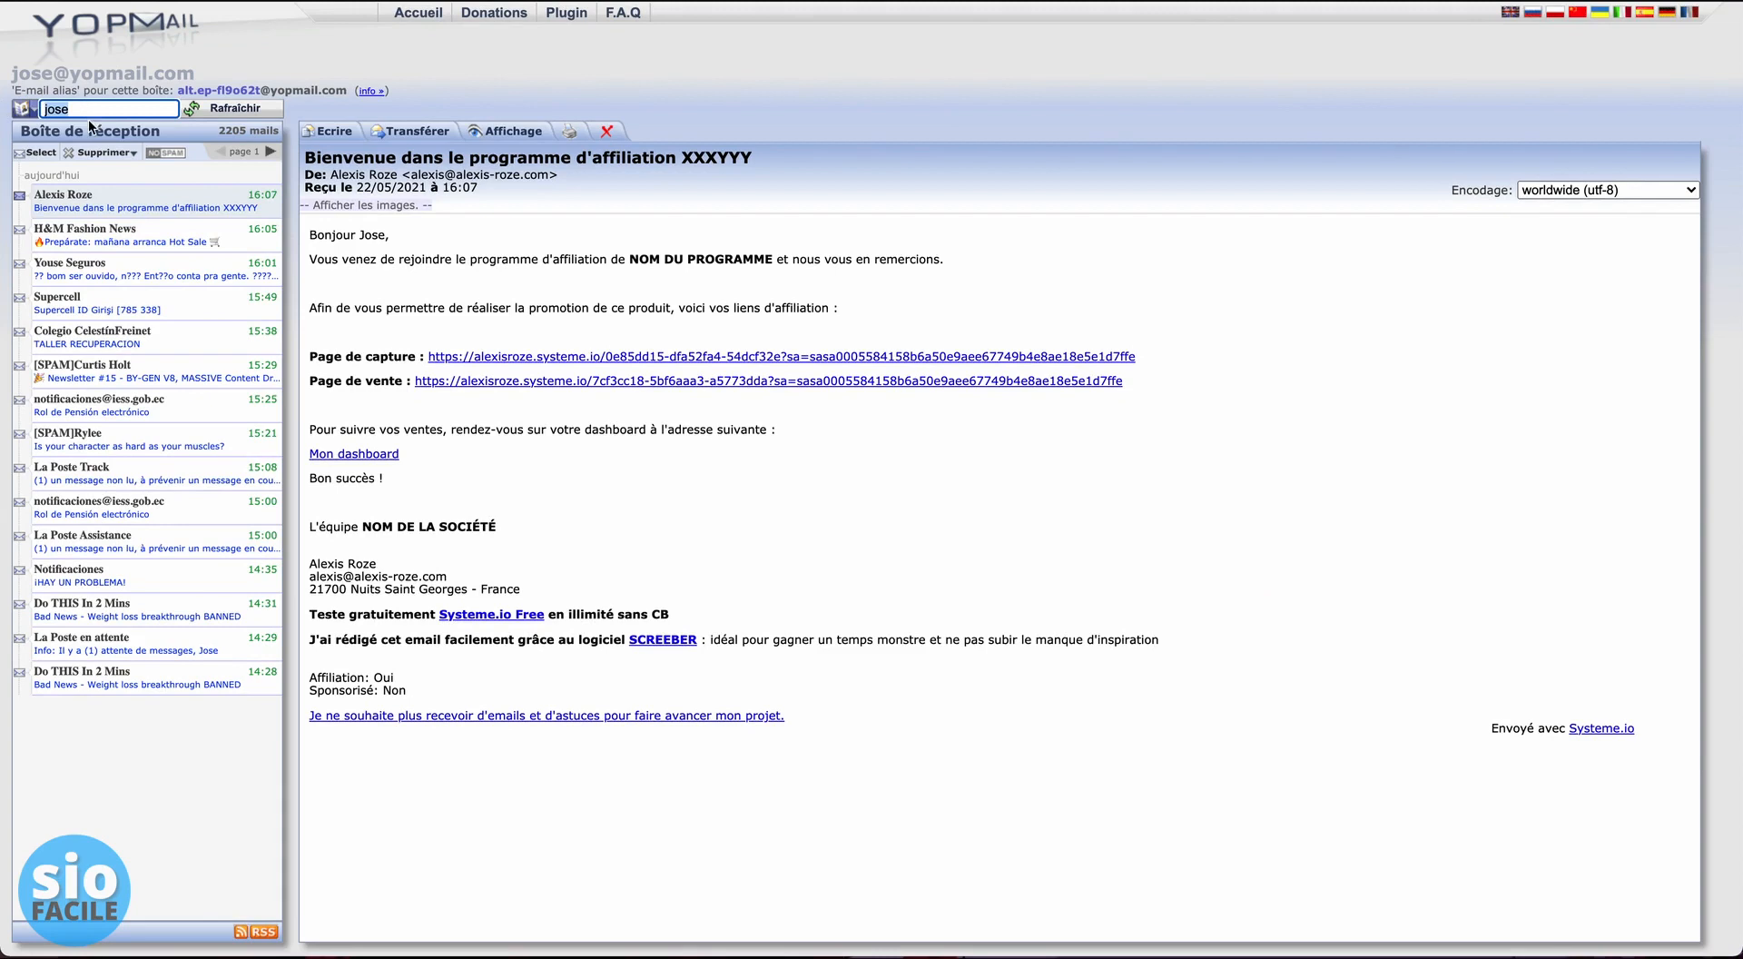
pyautogui.click(186, 112)
pyautogui.click(134, 207)
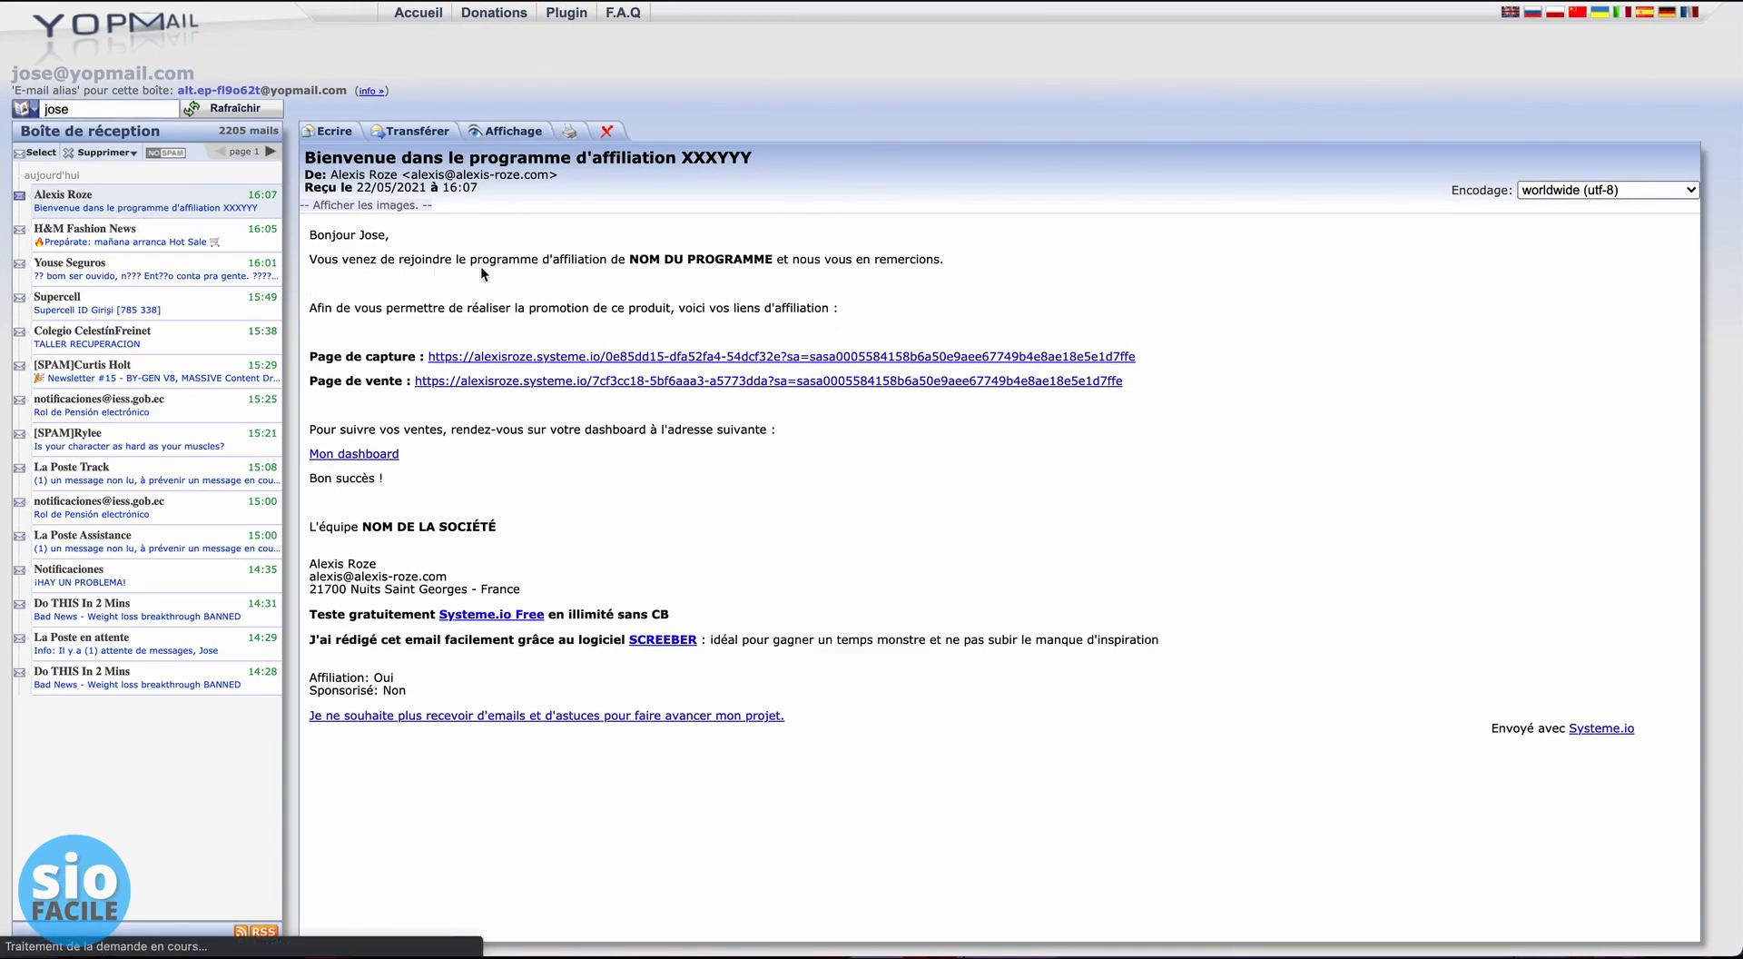
pyautogui.doubleClick(369, 235)
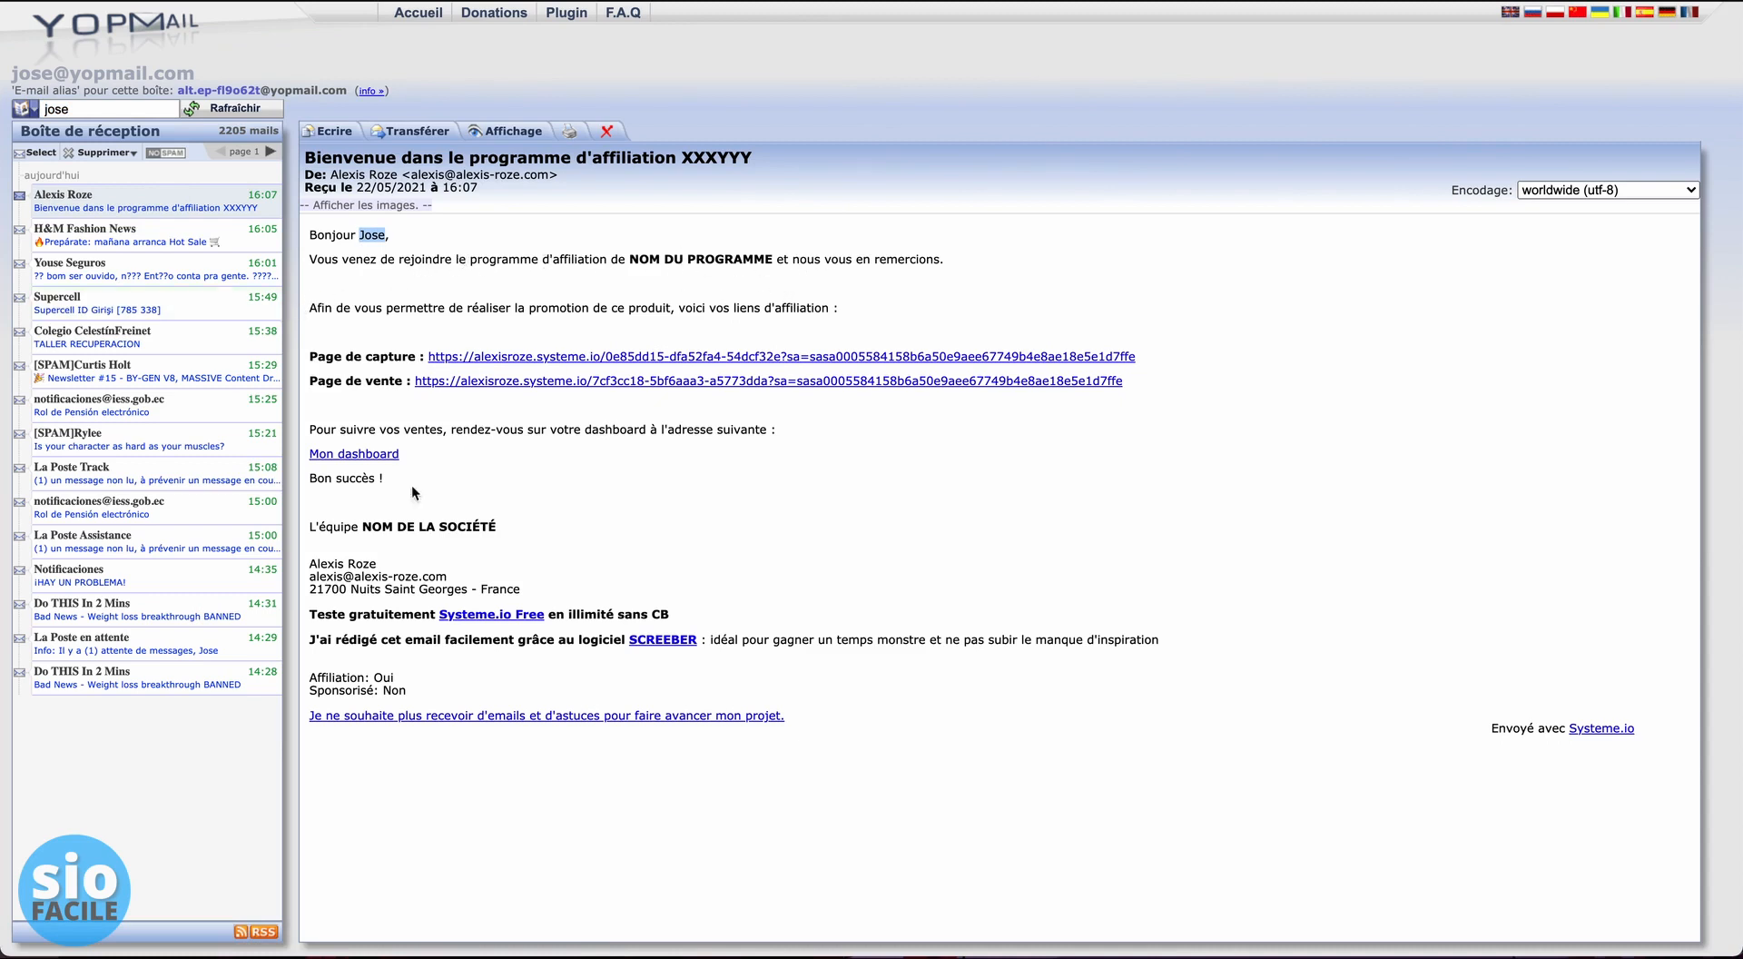
pyautogui.click(594, 361)
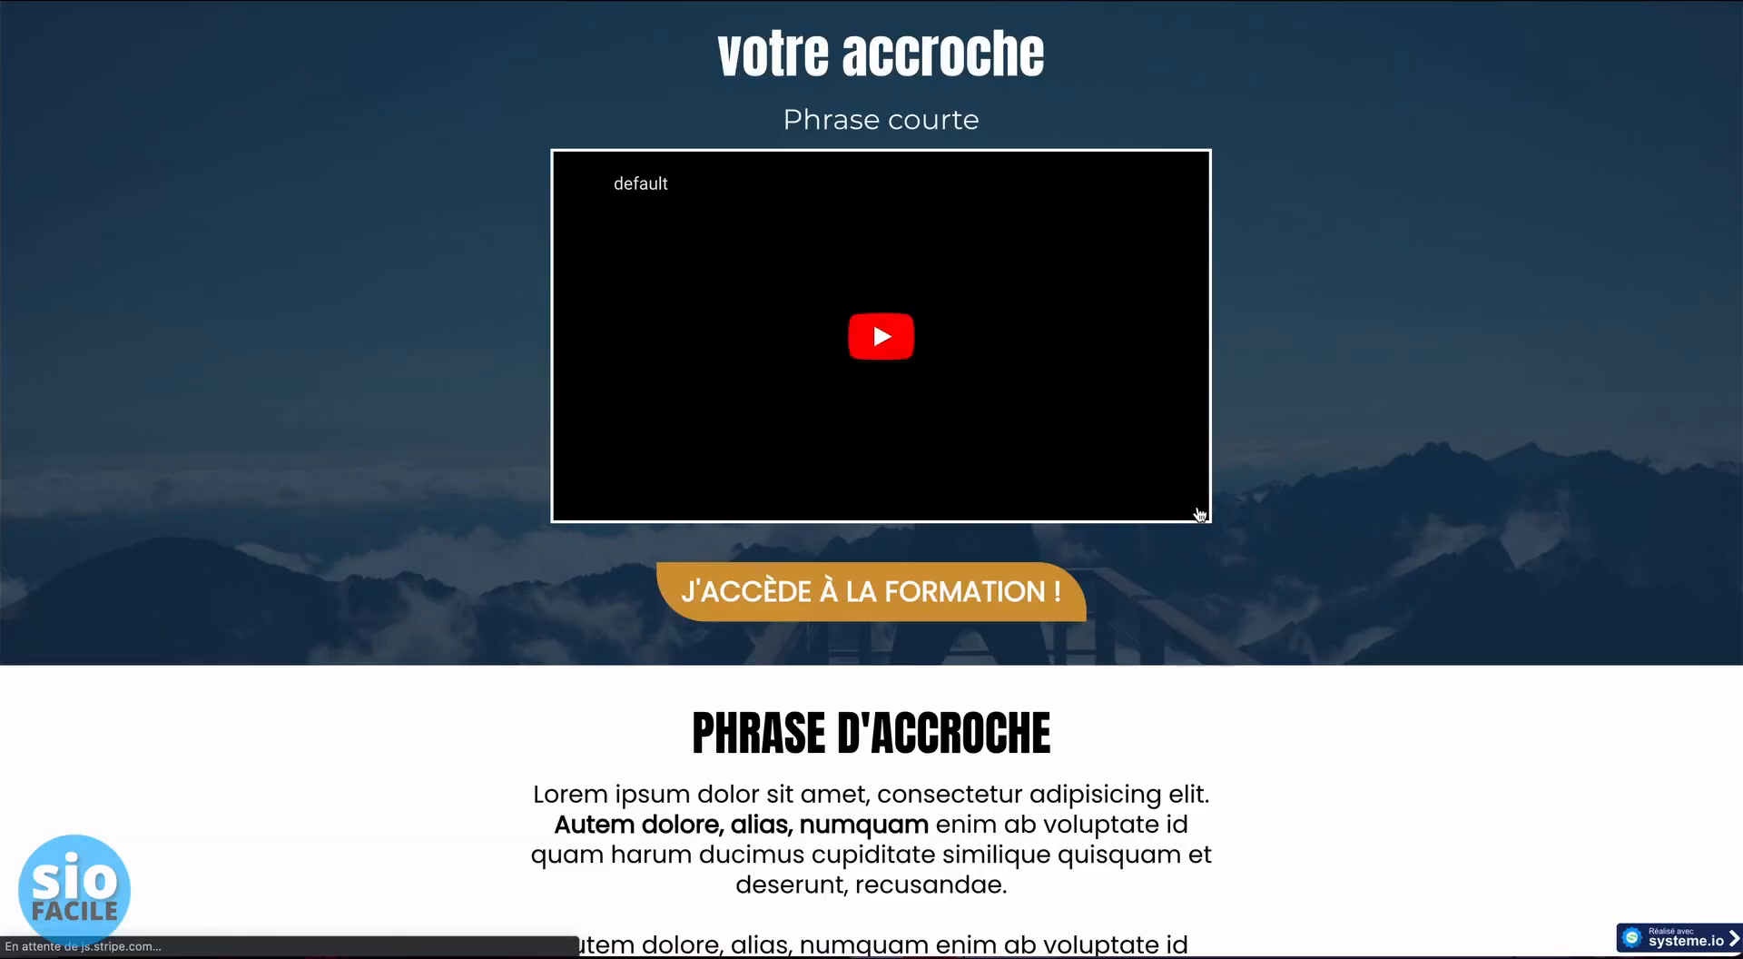
pyautogui.scroll(-5, 1302, 501)
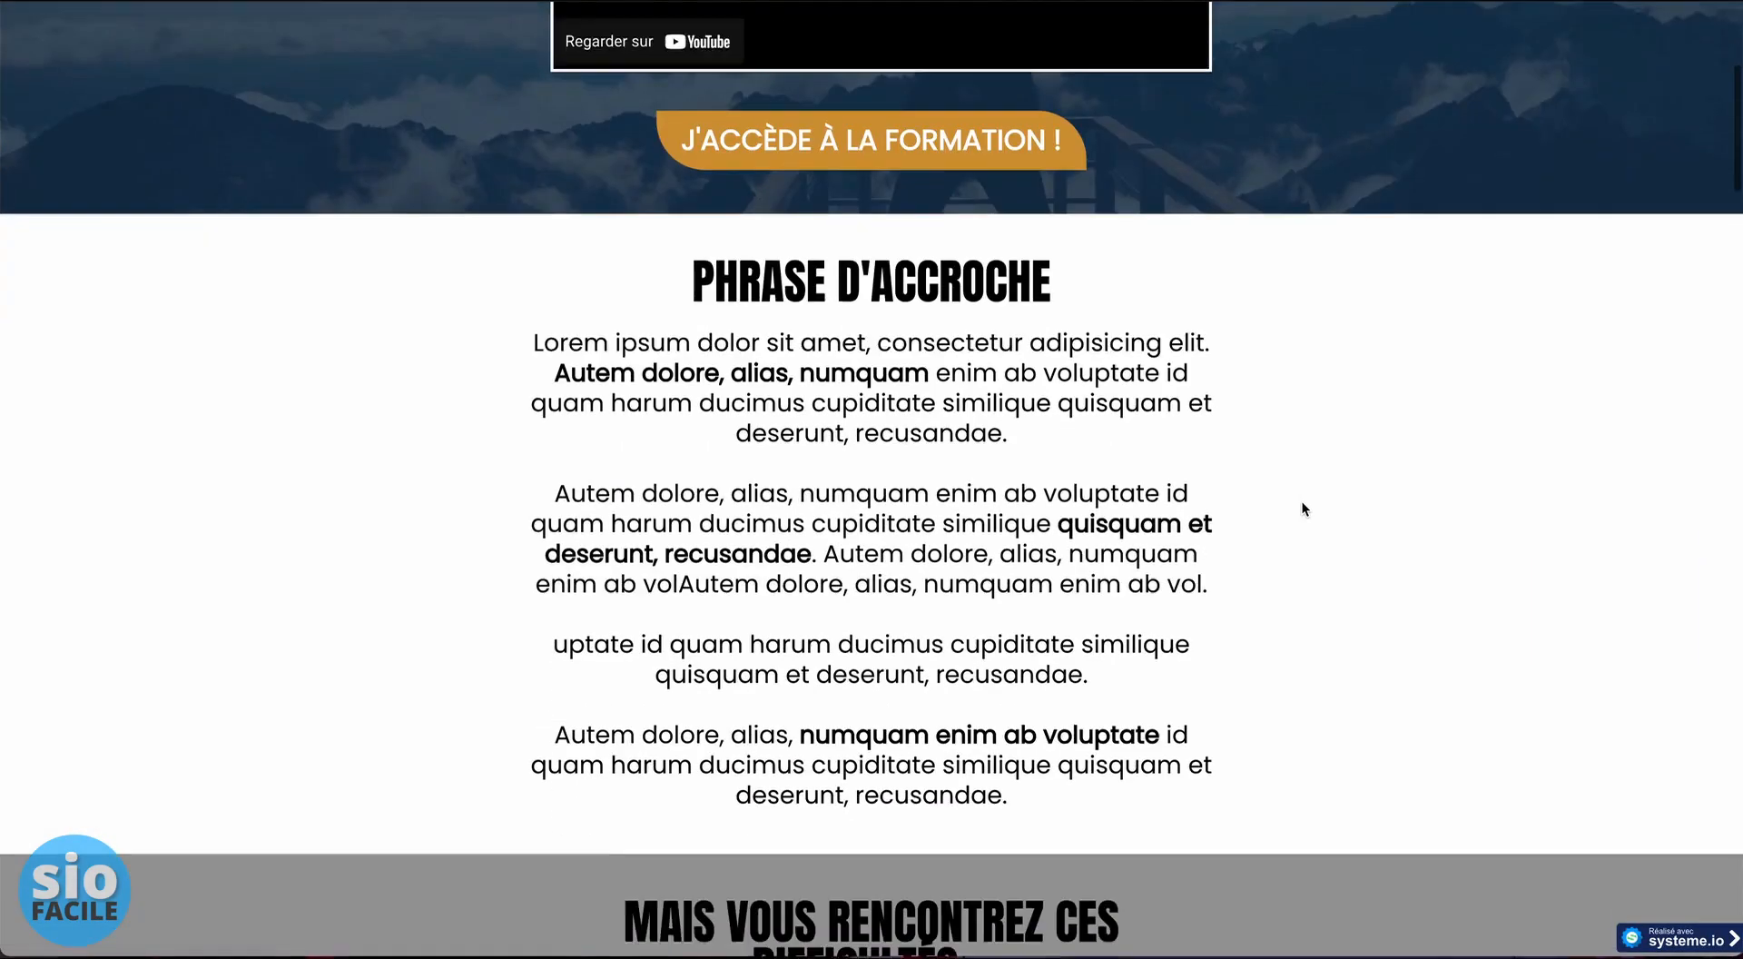
# - Scroll through the capture page opened from the email's affiliate link
pyautogui.scroll(-20, 1302, 501)
pyautogui.scroll(8, 1302, 501)
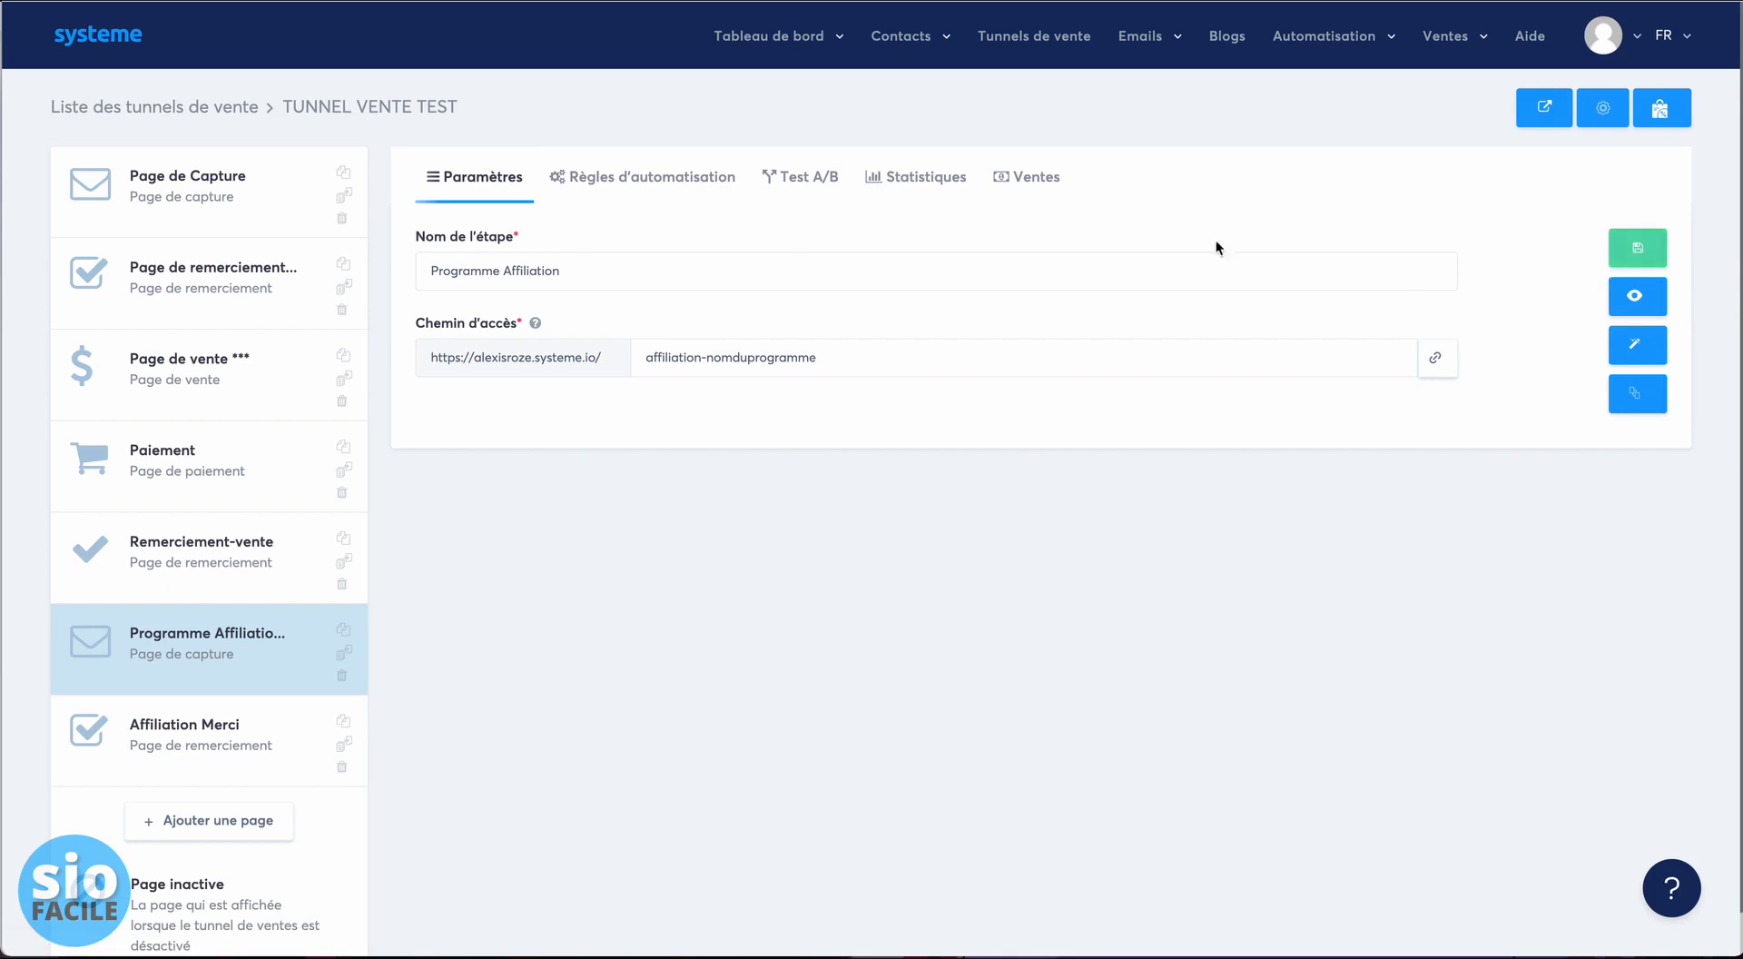
# - Remove the extra 'sa' and re-link the capture-page URL so it ends in sa={affiliate_id}
pyautogui.click(626, 176)
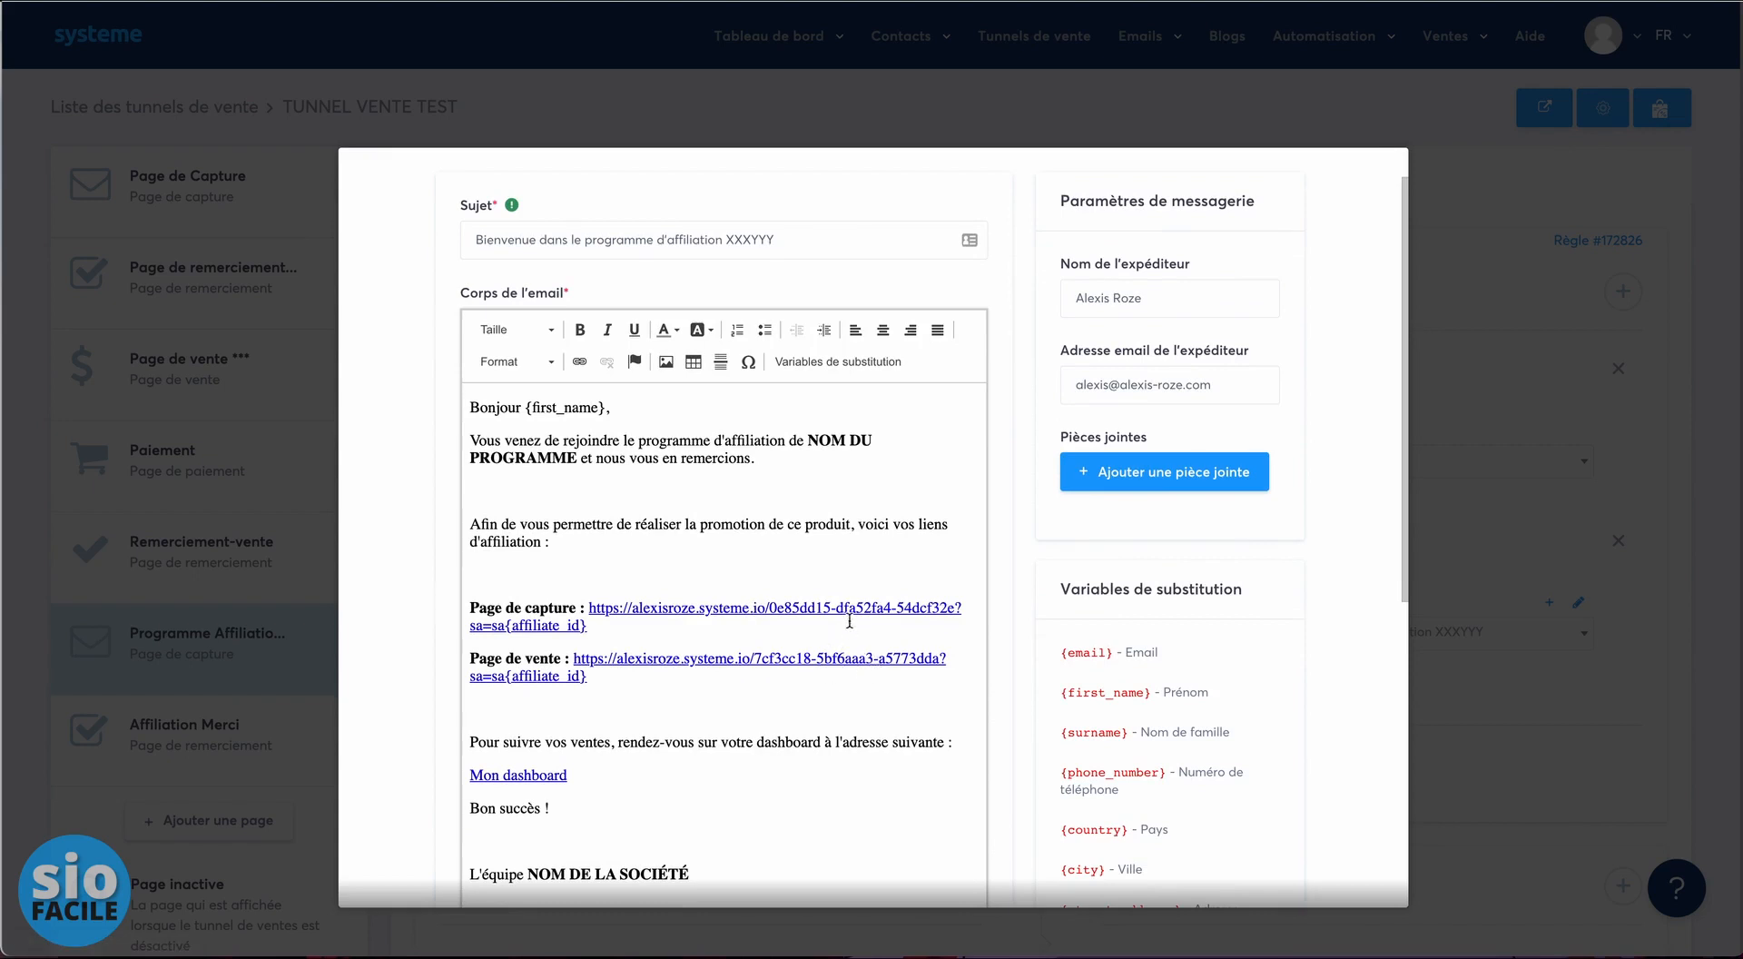
pyautogui.click(506, 626)
pyautogui.press('BackSpace')
pyautogui.press('BackSpace')
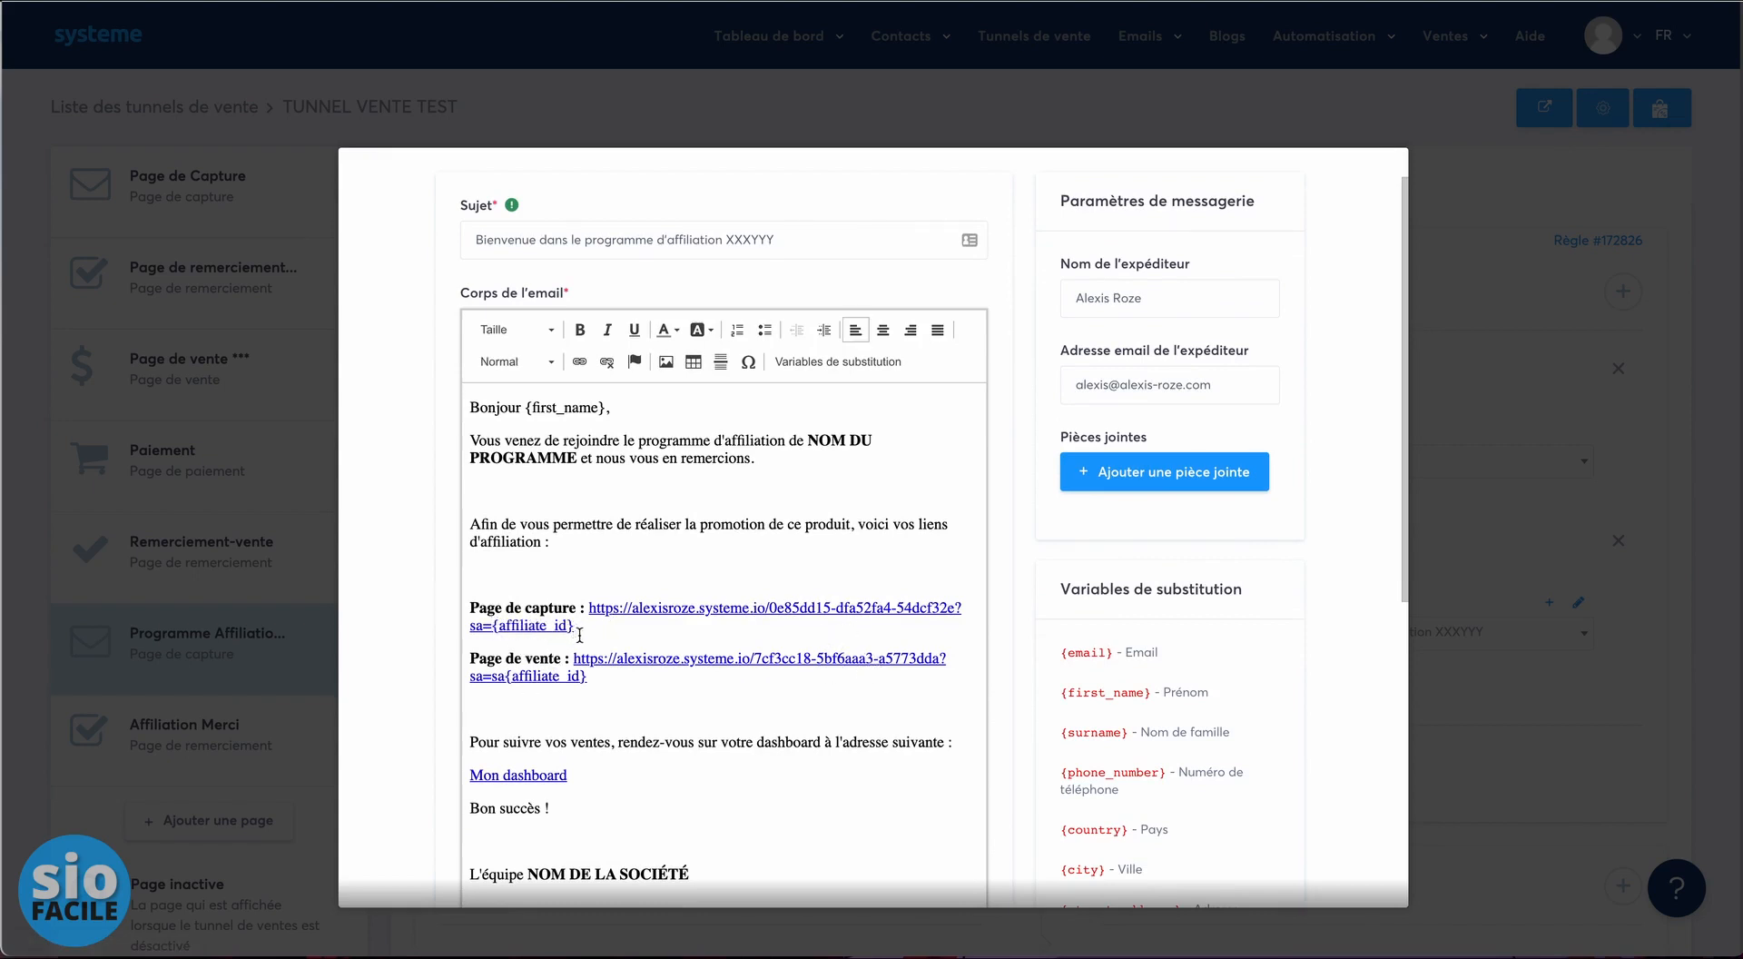
pyautogui.moveTo(579, 634); pyautogui.dragTo(590, 612)
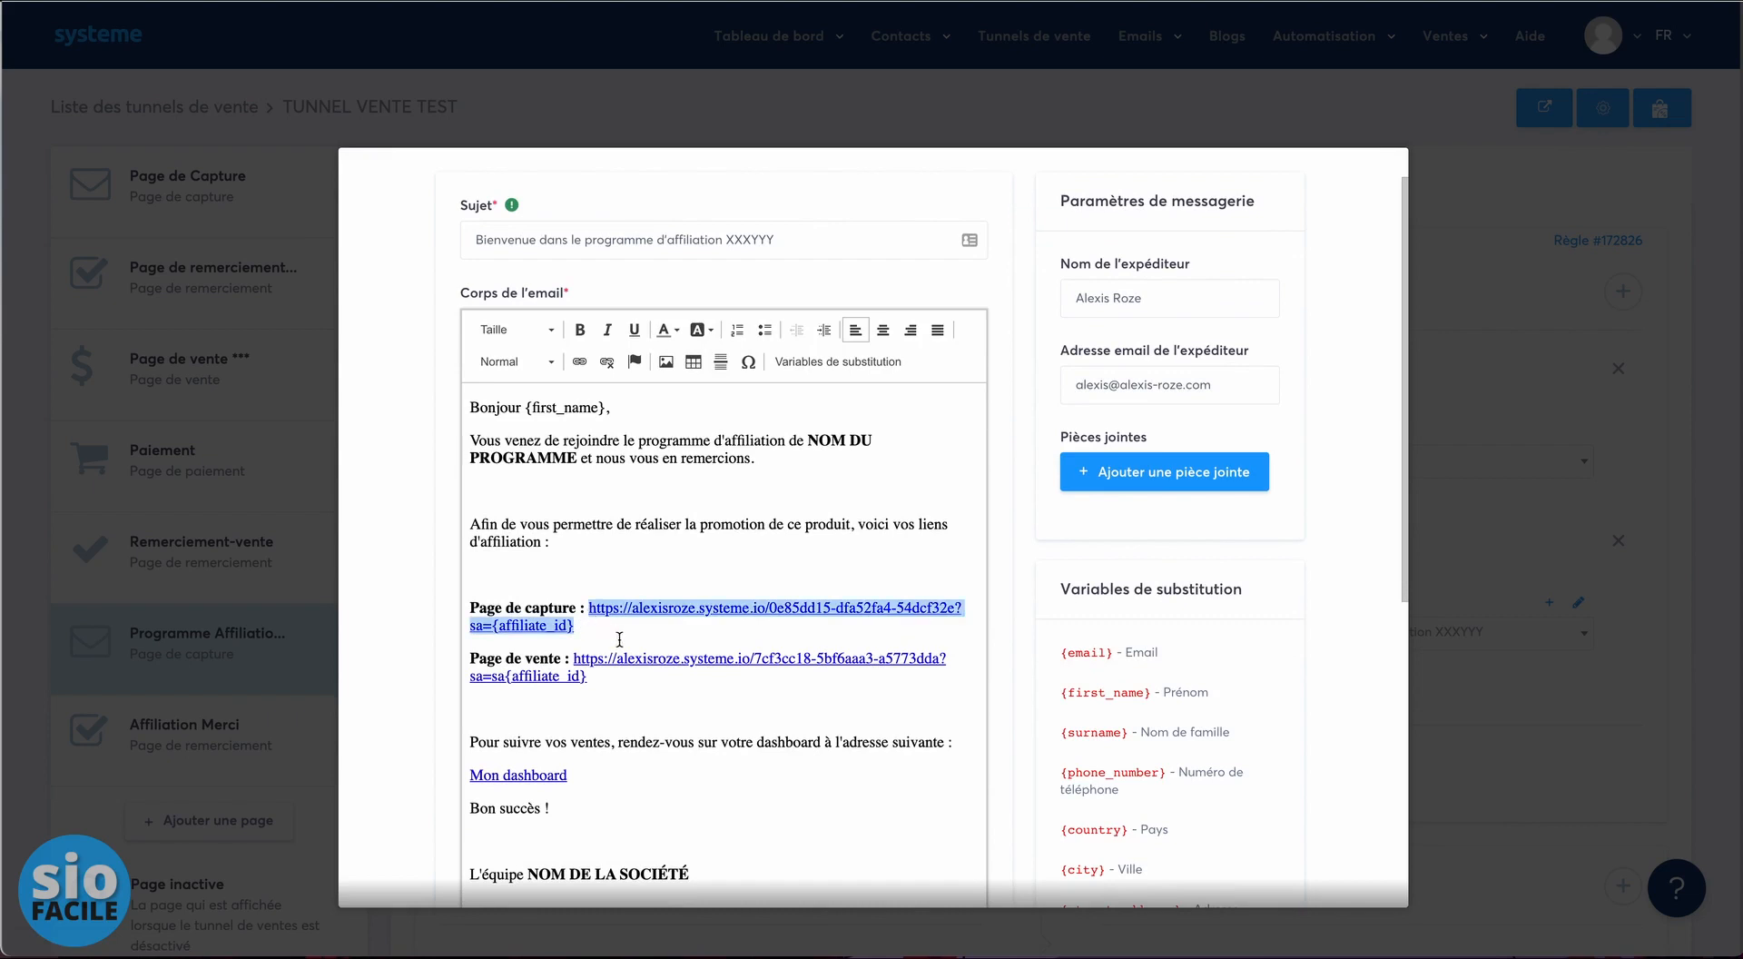
pyautogui.click(605, 362)
pyautogui.click(579, 362)
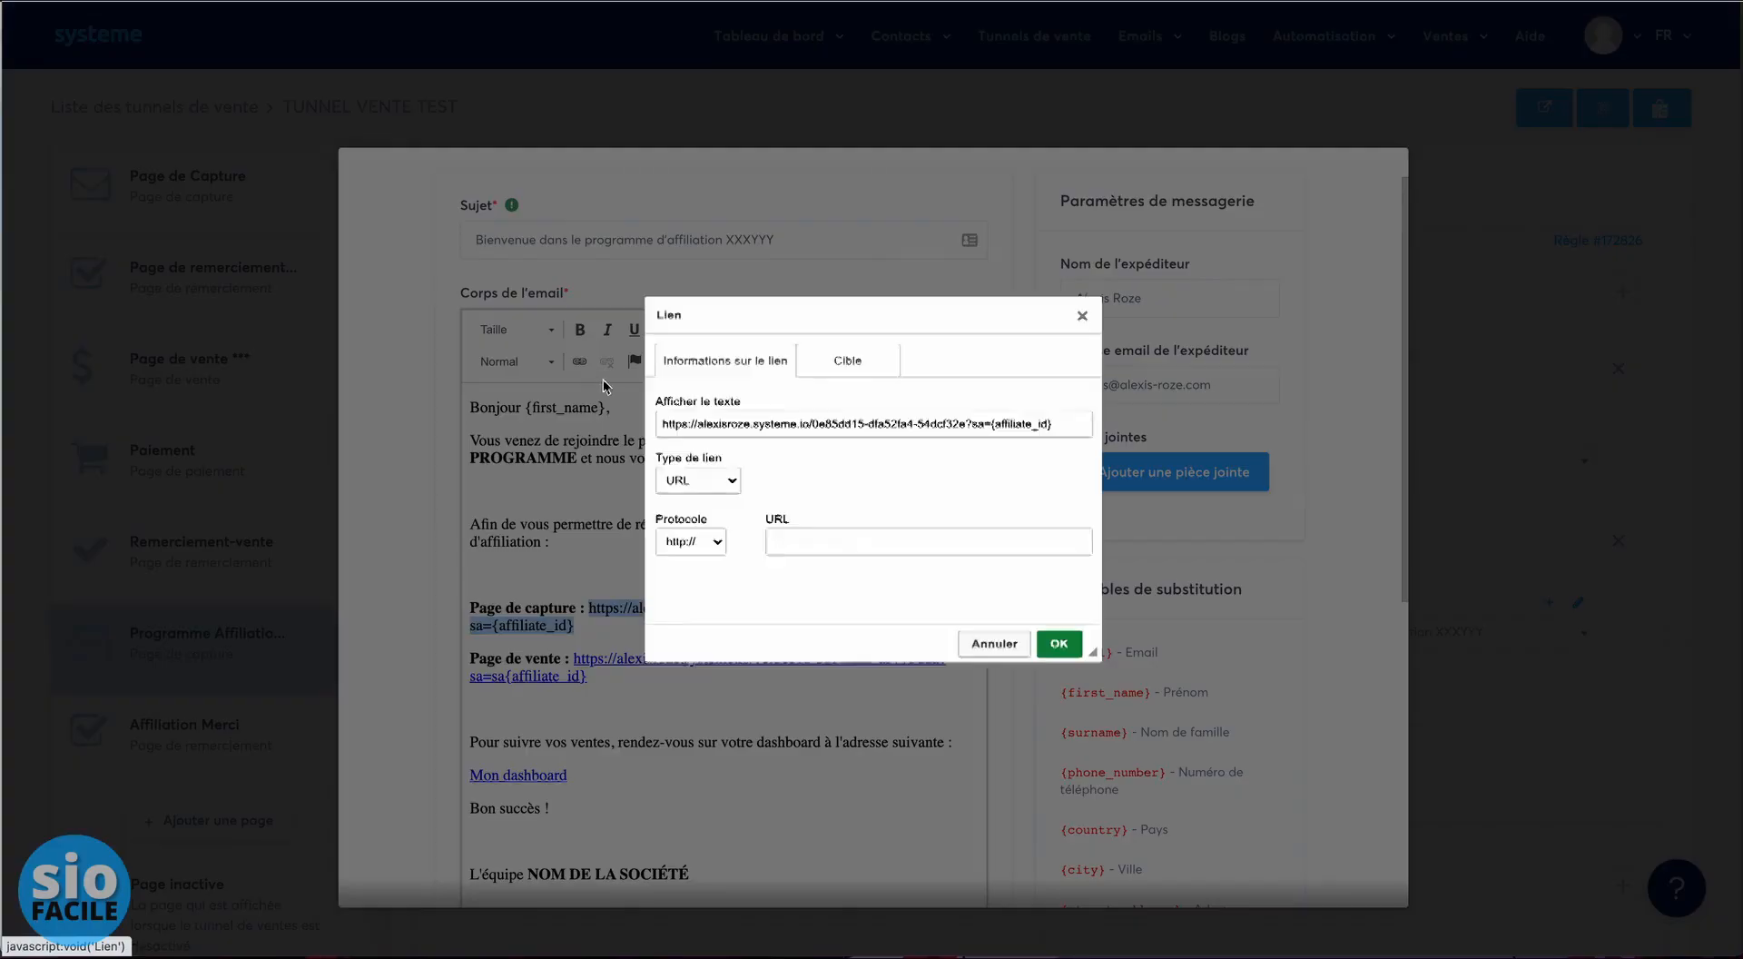
pyautogui.hotkey('ctrl', 'v')
pyautogui.click(1059, 644)
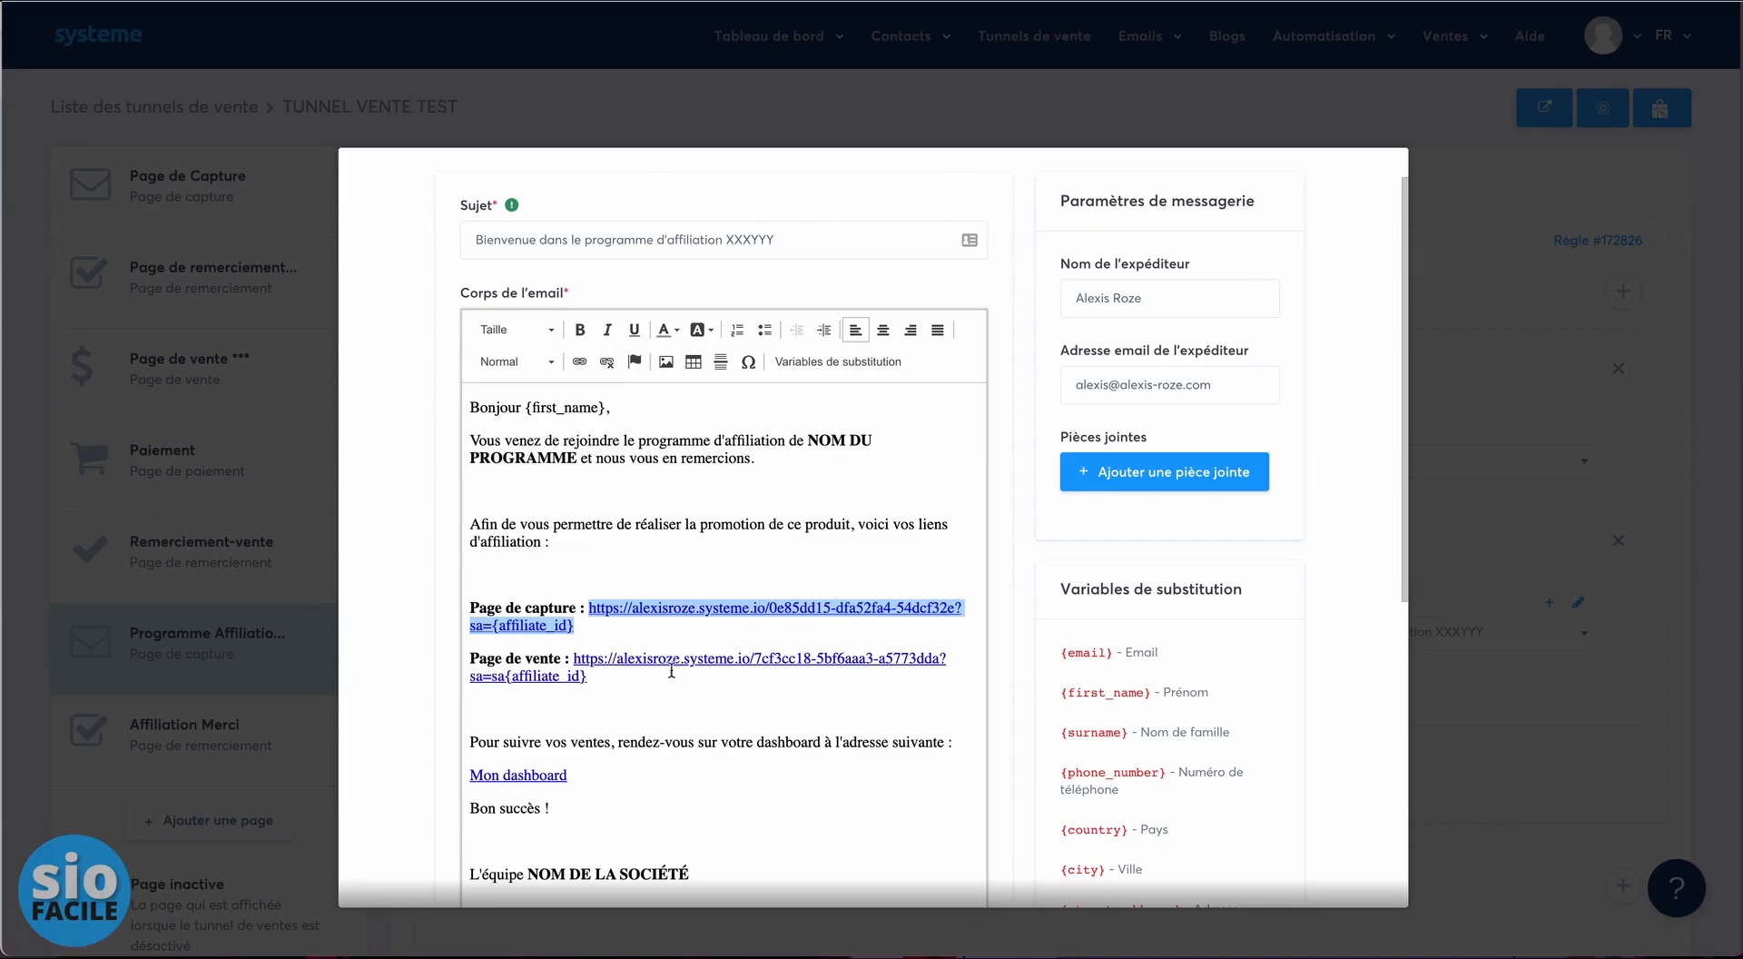
# - Delete the stray 's' and re-link the sales-page URL with the pasted affiliate URL
pyautogui.click(526, 679)
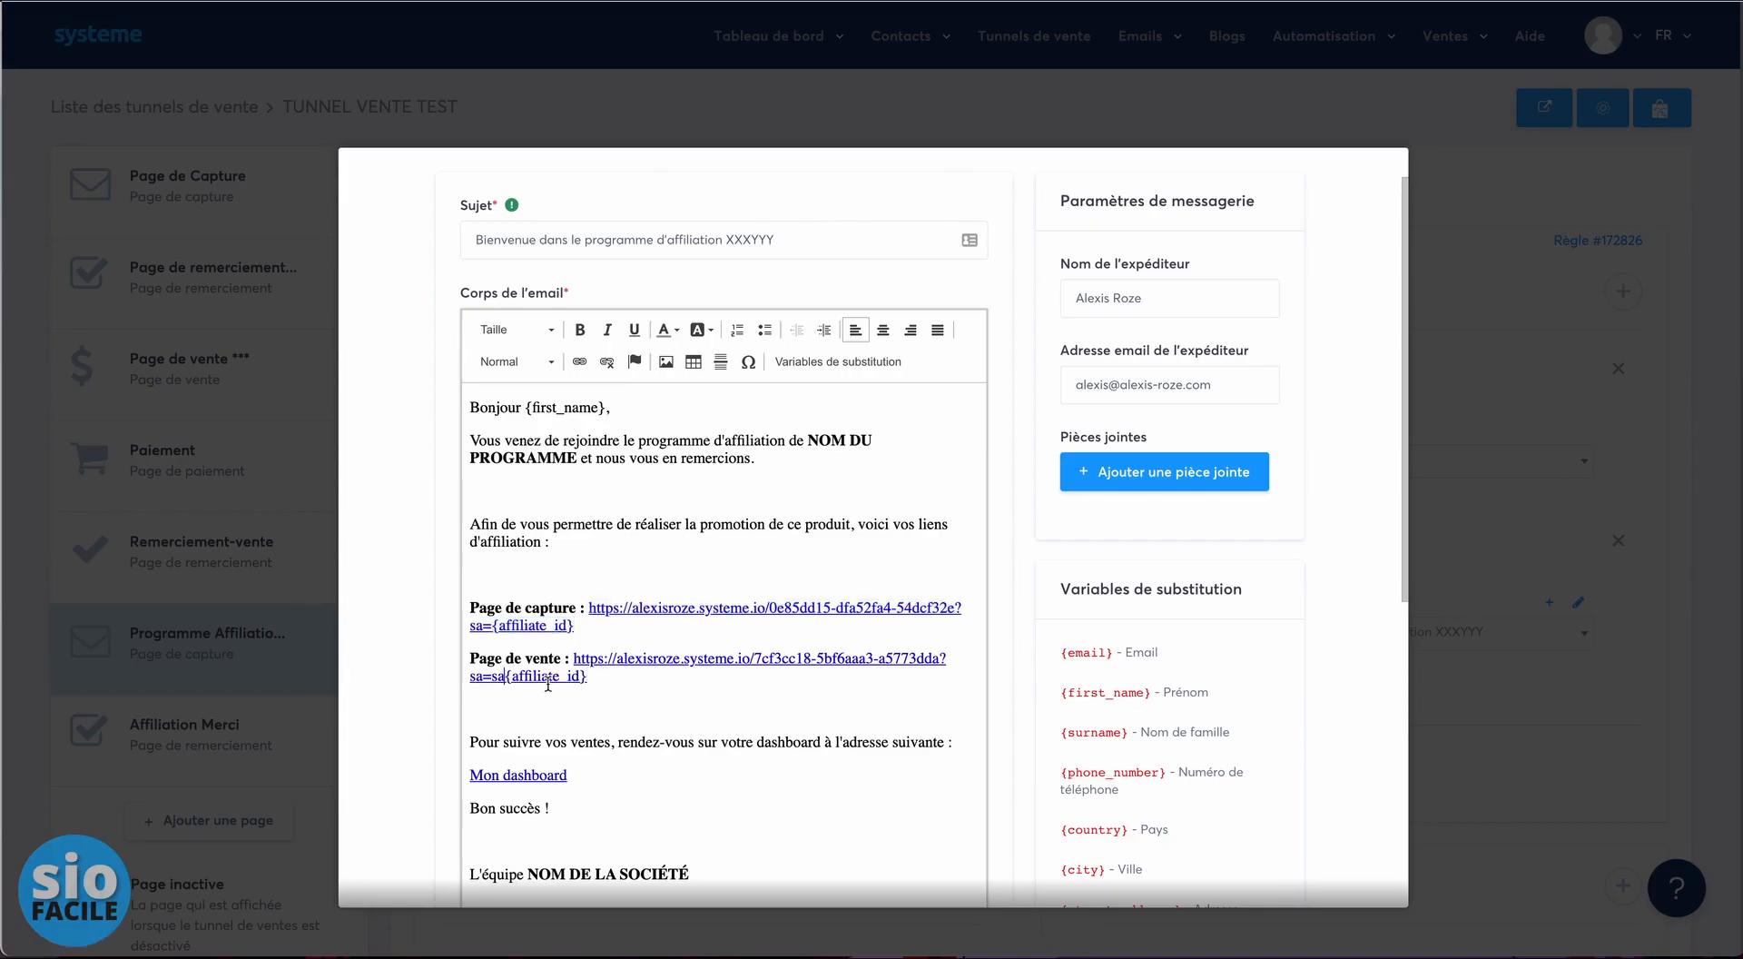
pyautogui.press('BackSpace')
pyautogui.moveTo(561, 686); pyautogui.dragTo(573, 659)
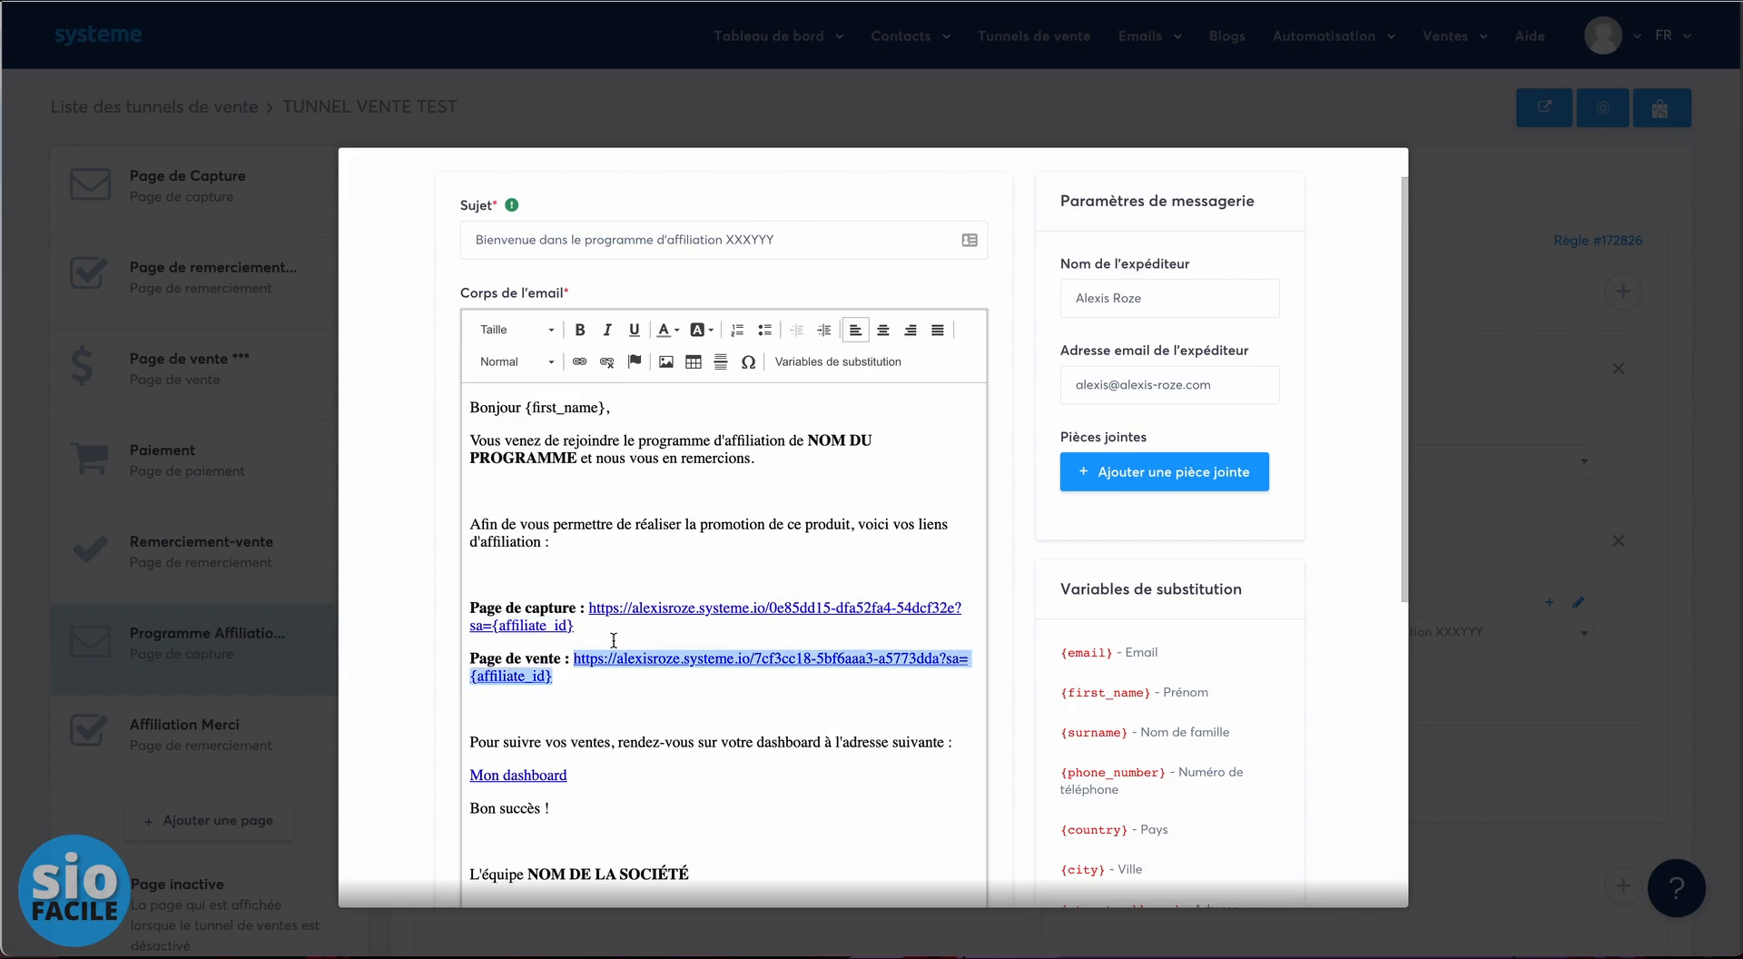
pyautogui.click(605, 363)
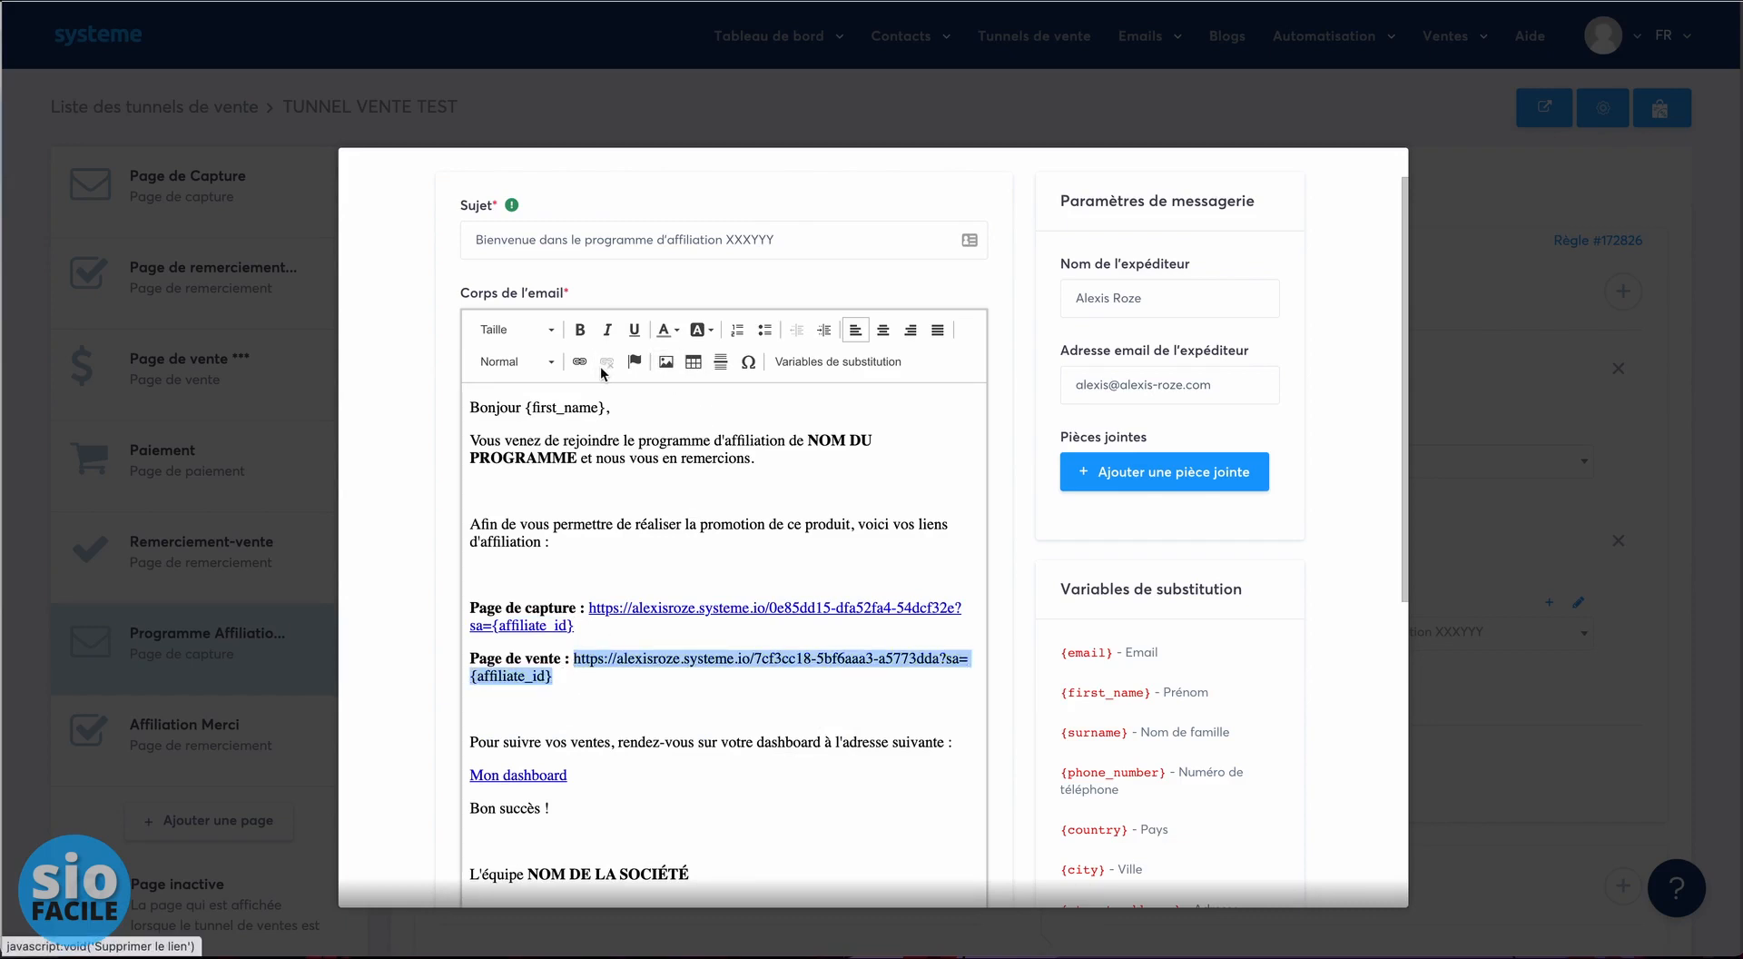
pyautogui.click(580, 361)
pyautogui.hotkey('ctrl', 'v')
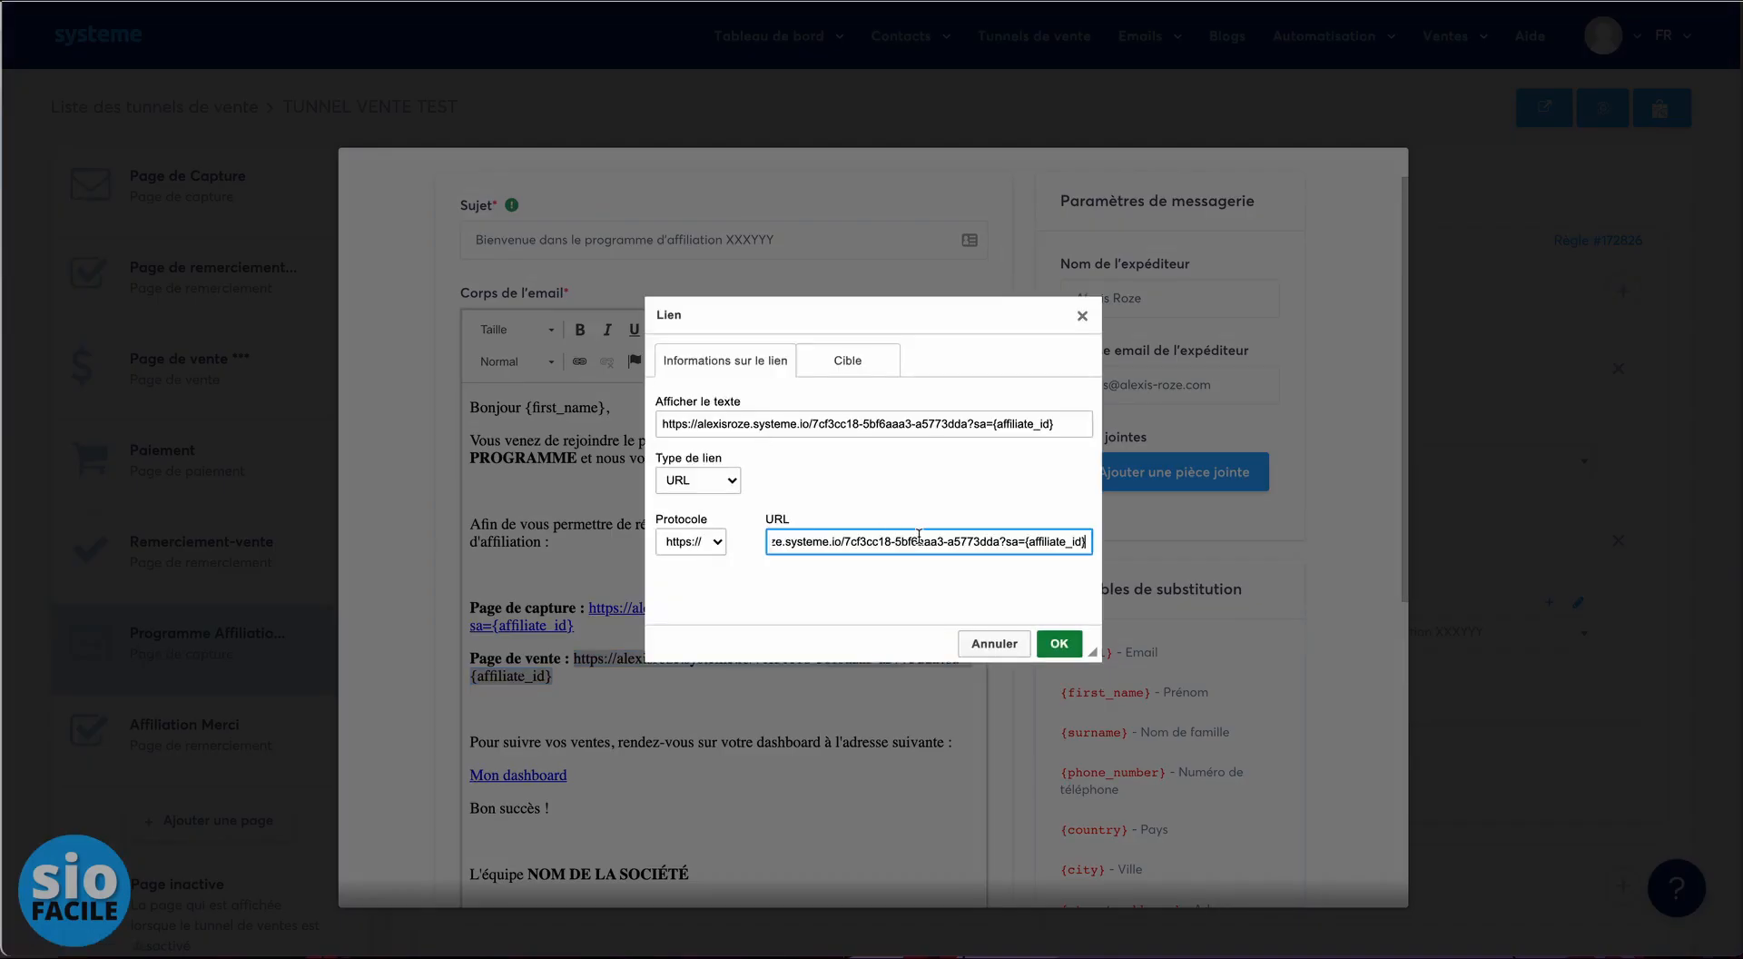
pyautogui.click(1058, 642)
# - Save the welcome email and dismiss the leftover loading window
pyautogui.scroll(-5, 1125, 681)
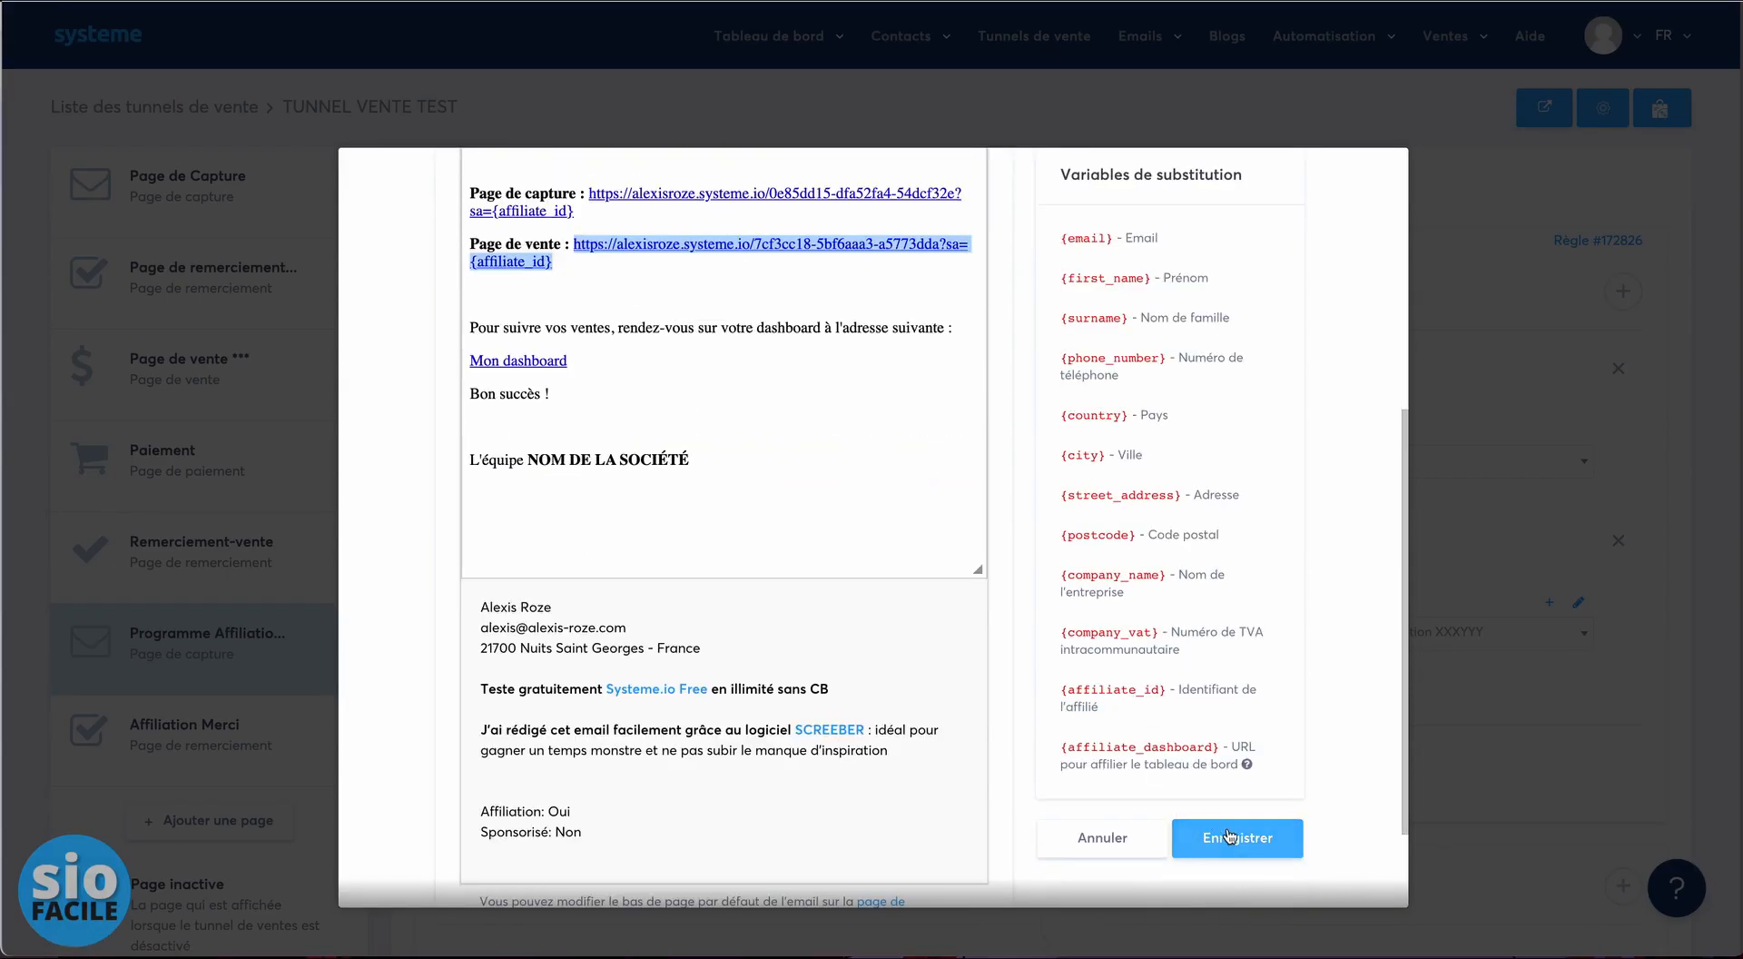
pyautogui.click(1230, 835)
pyautogui.click(1374, 177)
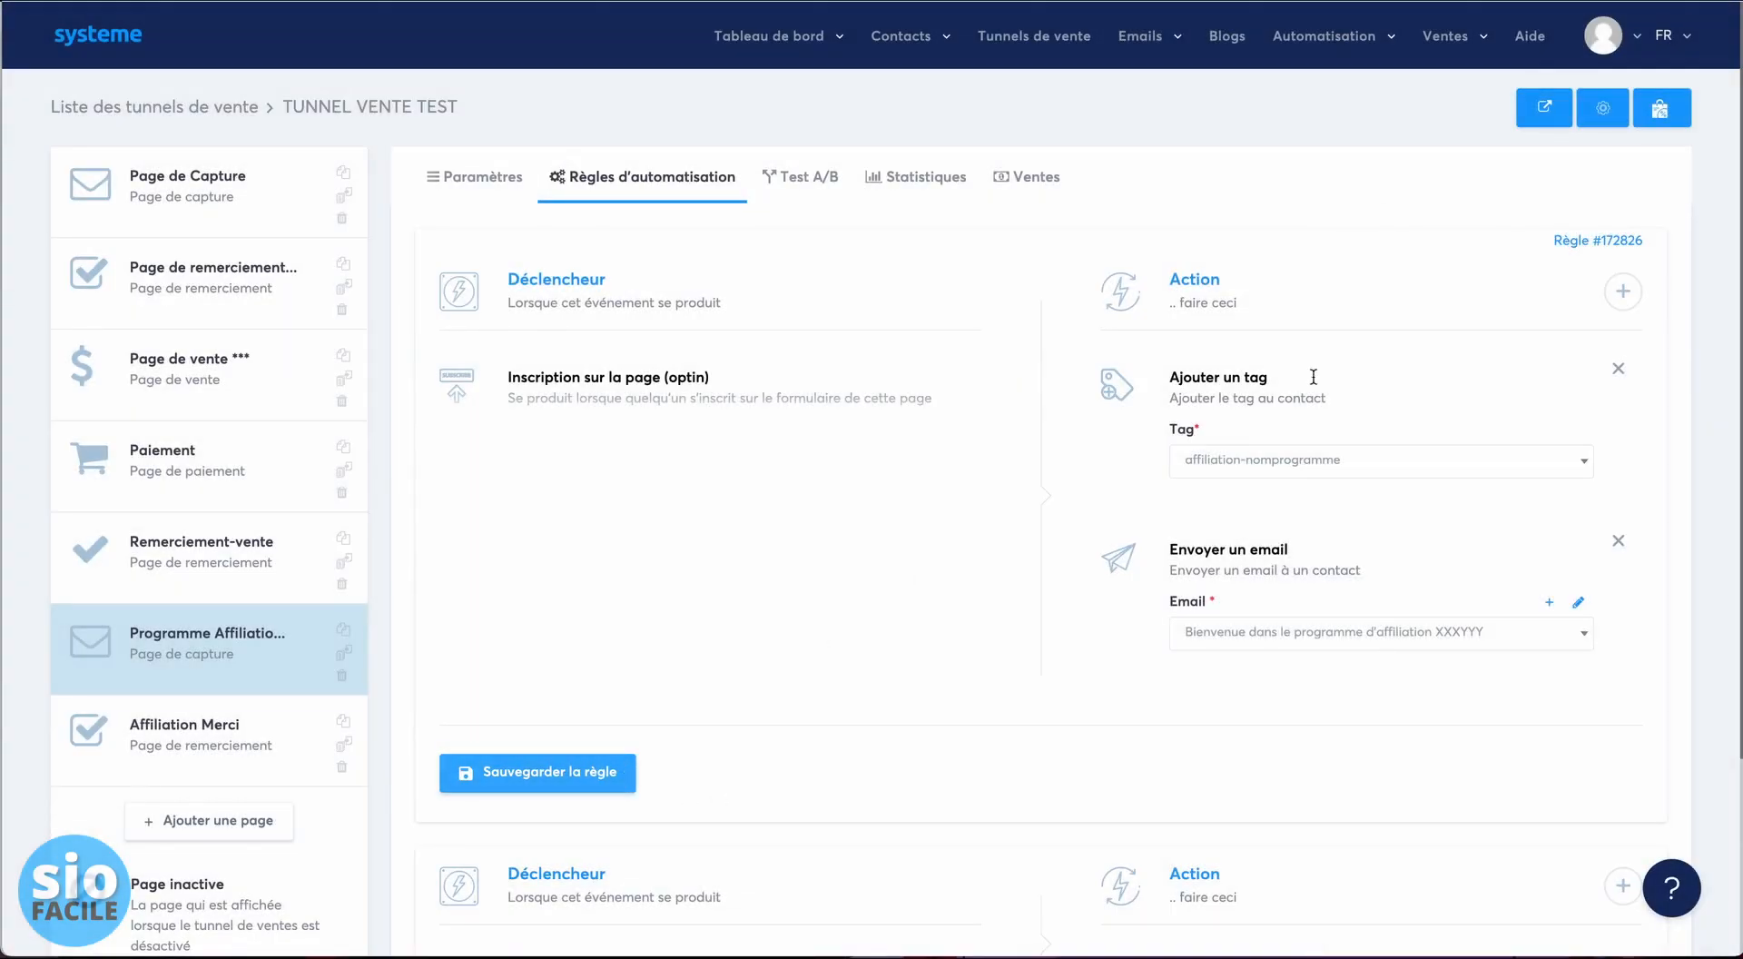
# - Save the automation rule, then follow the YOPmail welcome email's 'Mon dashboard' link
pyautogui.click(509, 776)
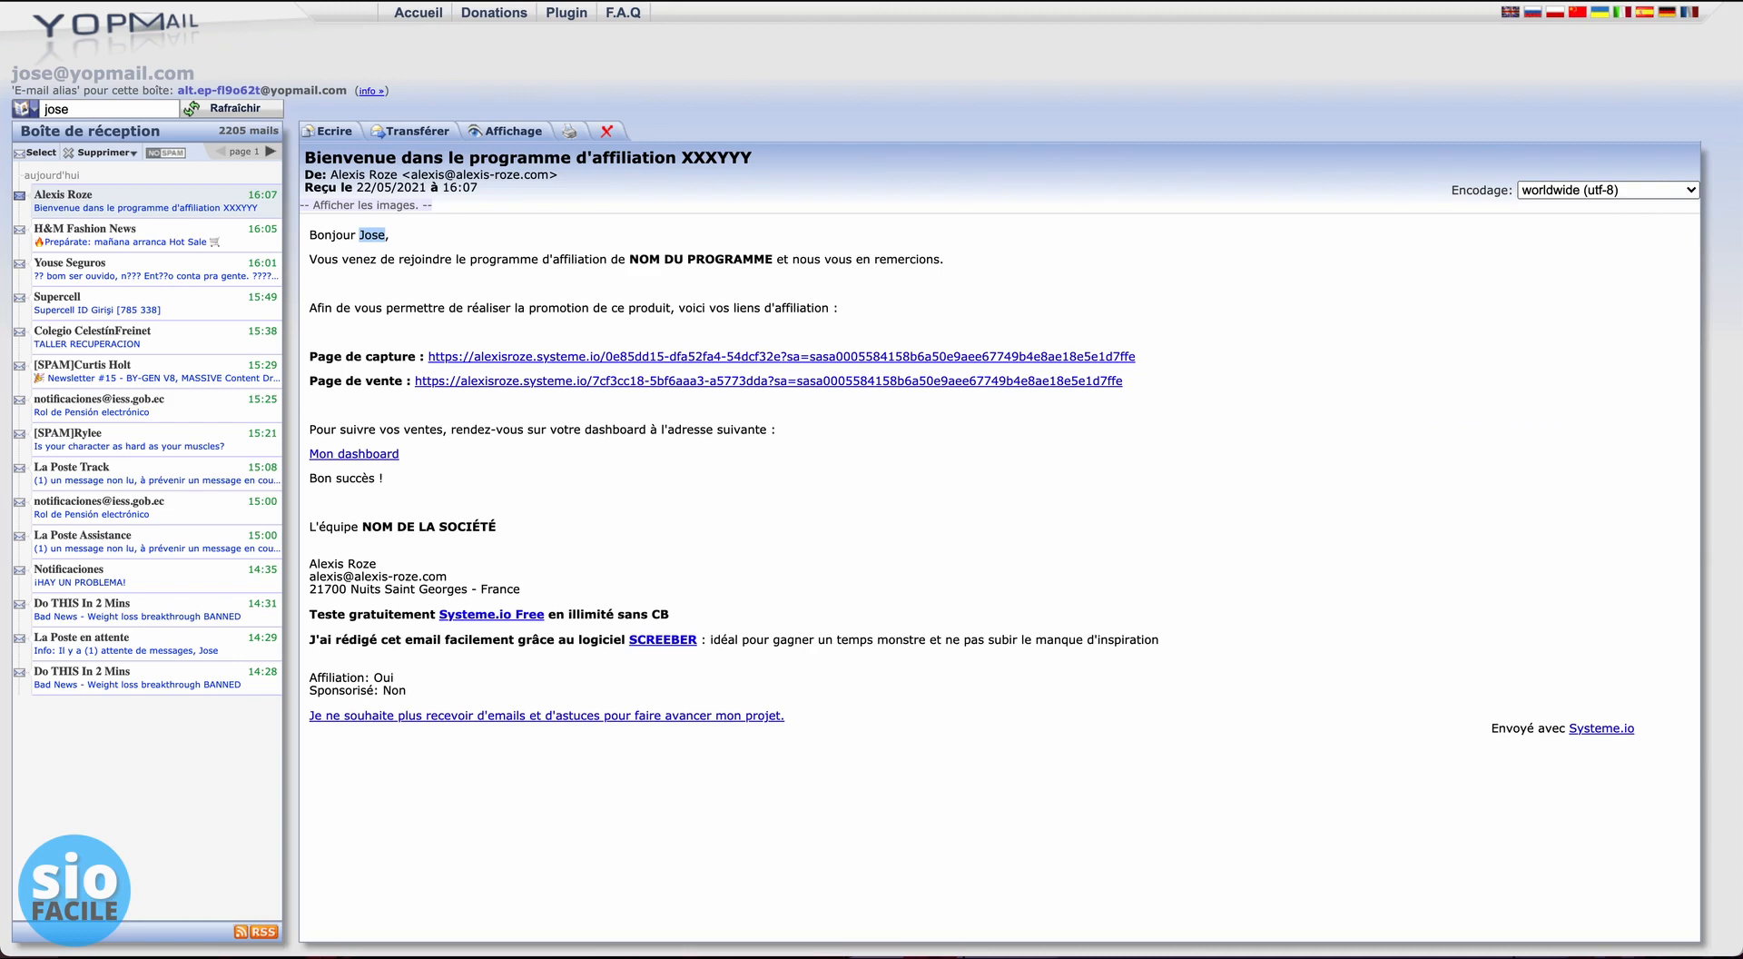
pyautogui.click(481, 460)
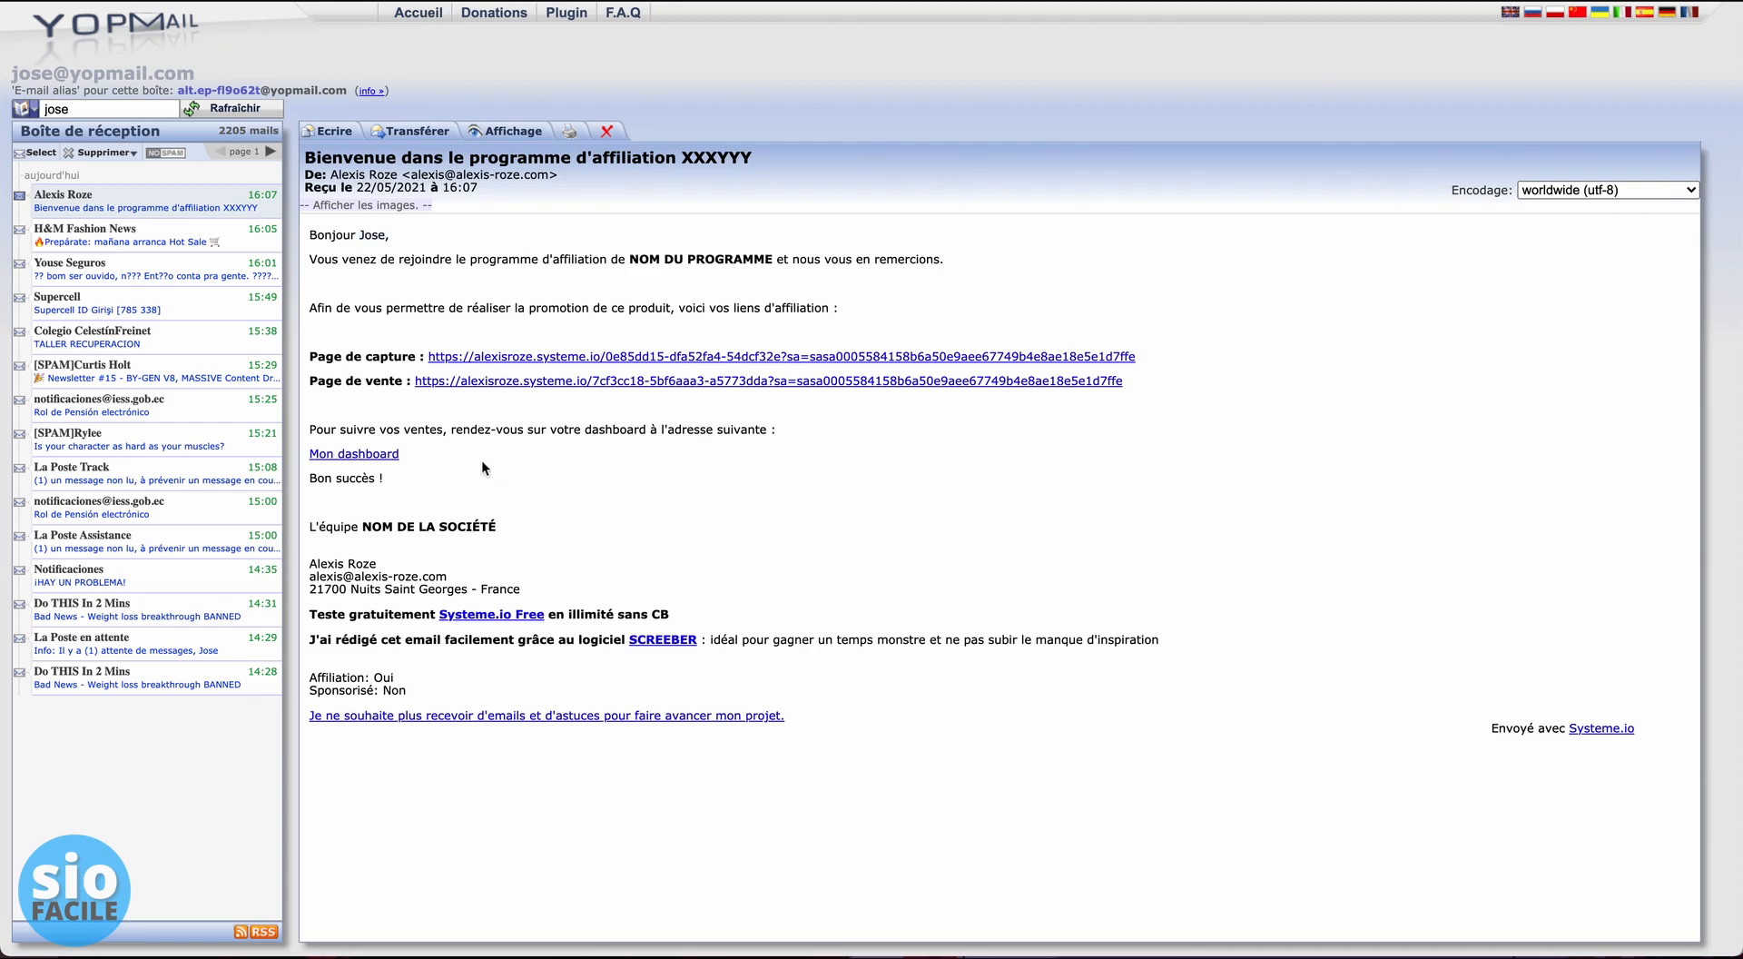
pyautogui.click(368, 466)
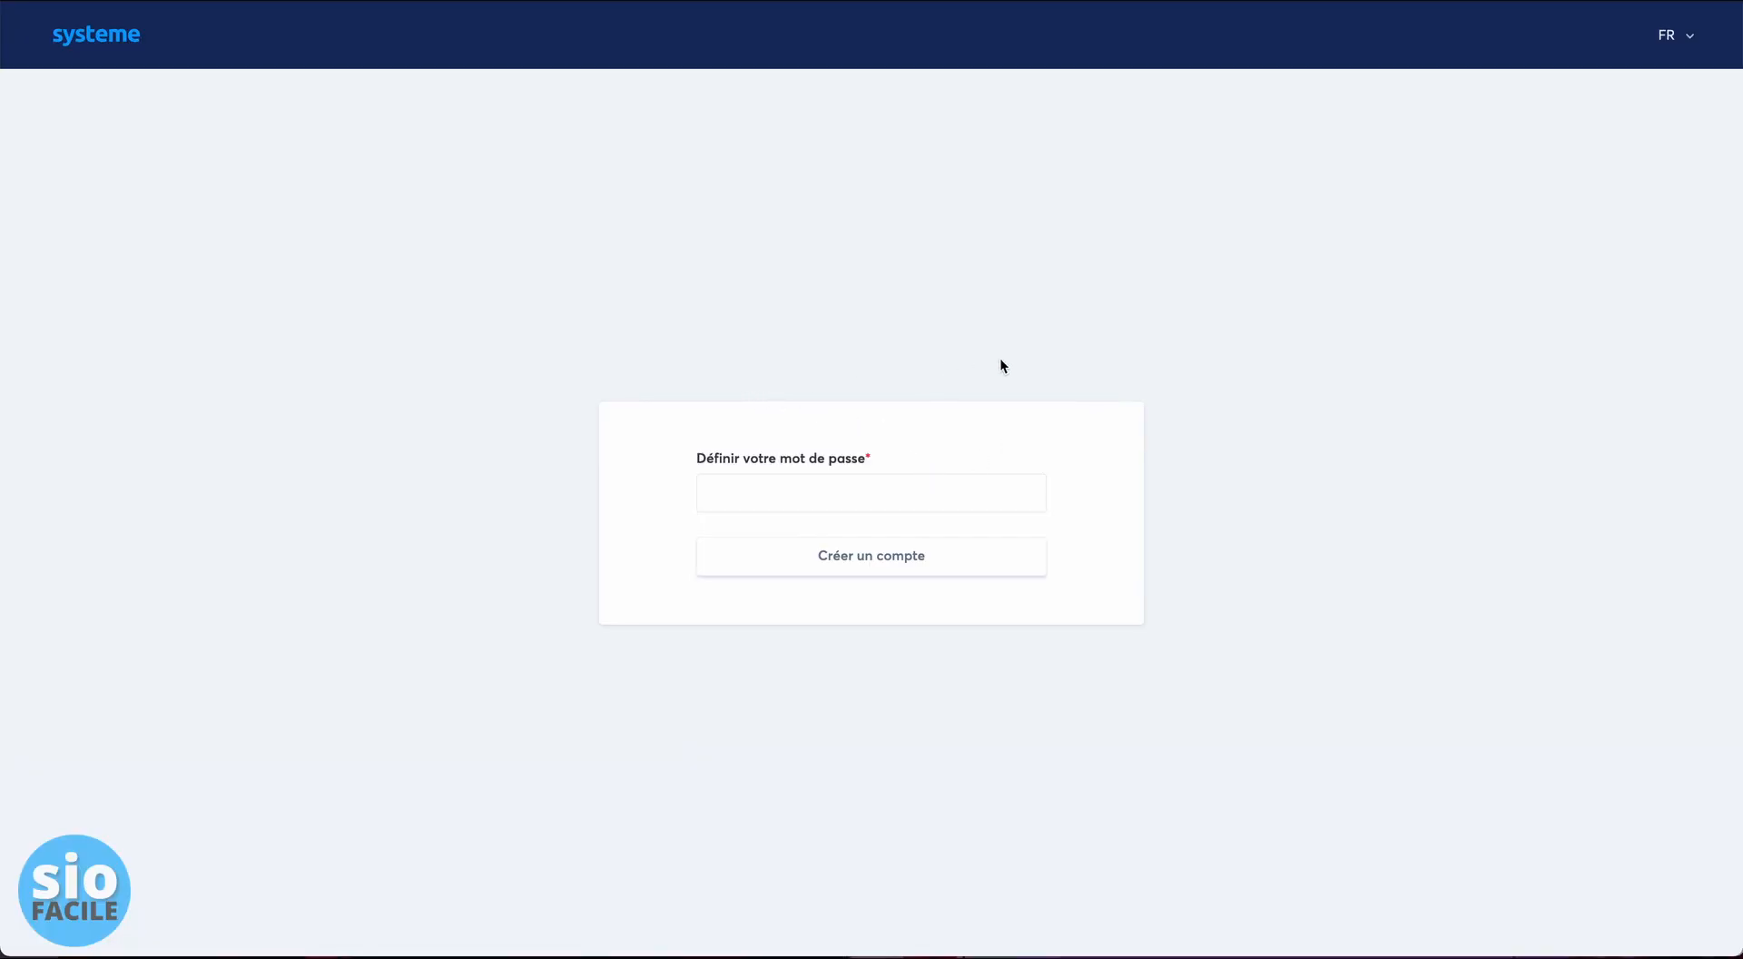
# - Enter a password on the set-password page and create the affiliate account
pyautogui.click(789, 494)
pyautogui.press('super+v')
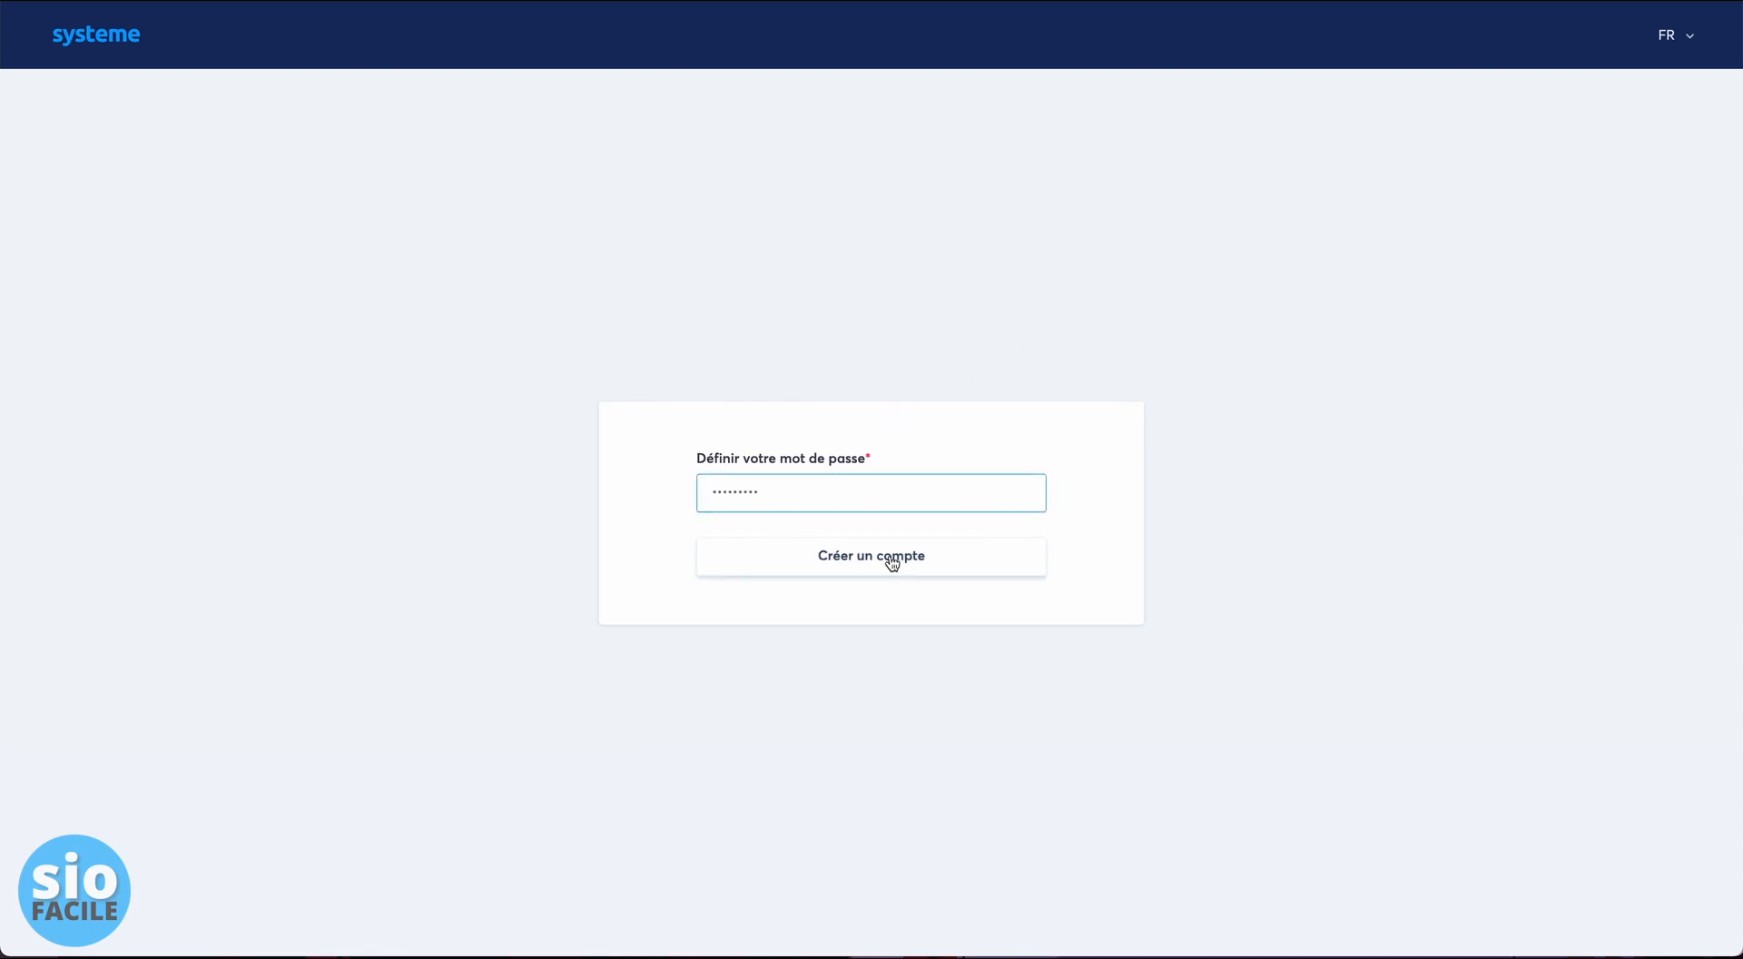
pyautogui.click(891, 558)
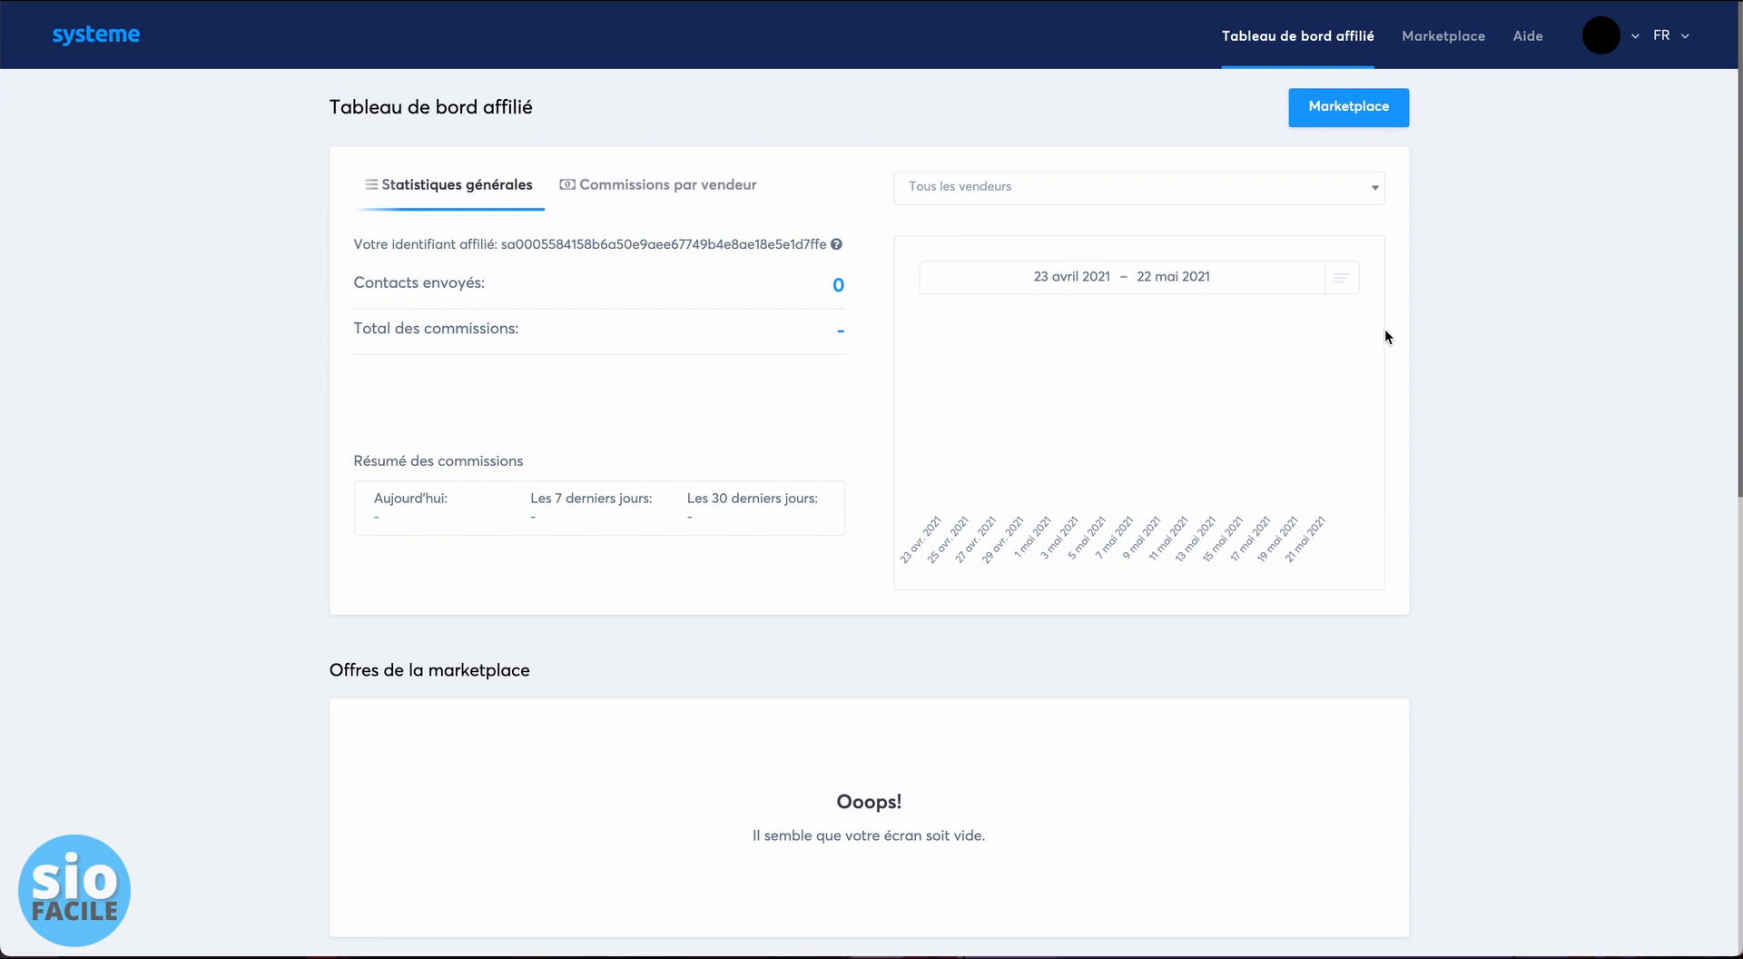
# - Browse the affiliate dashboard, viewing Commissions par vendeur and then Statistiques générales
pyautogui.scroll(-5, 1207, 363)
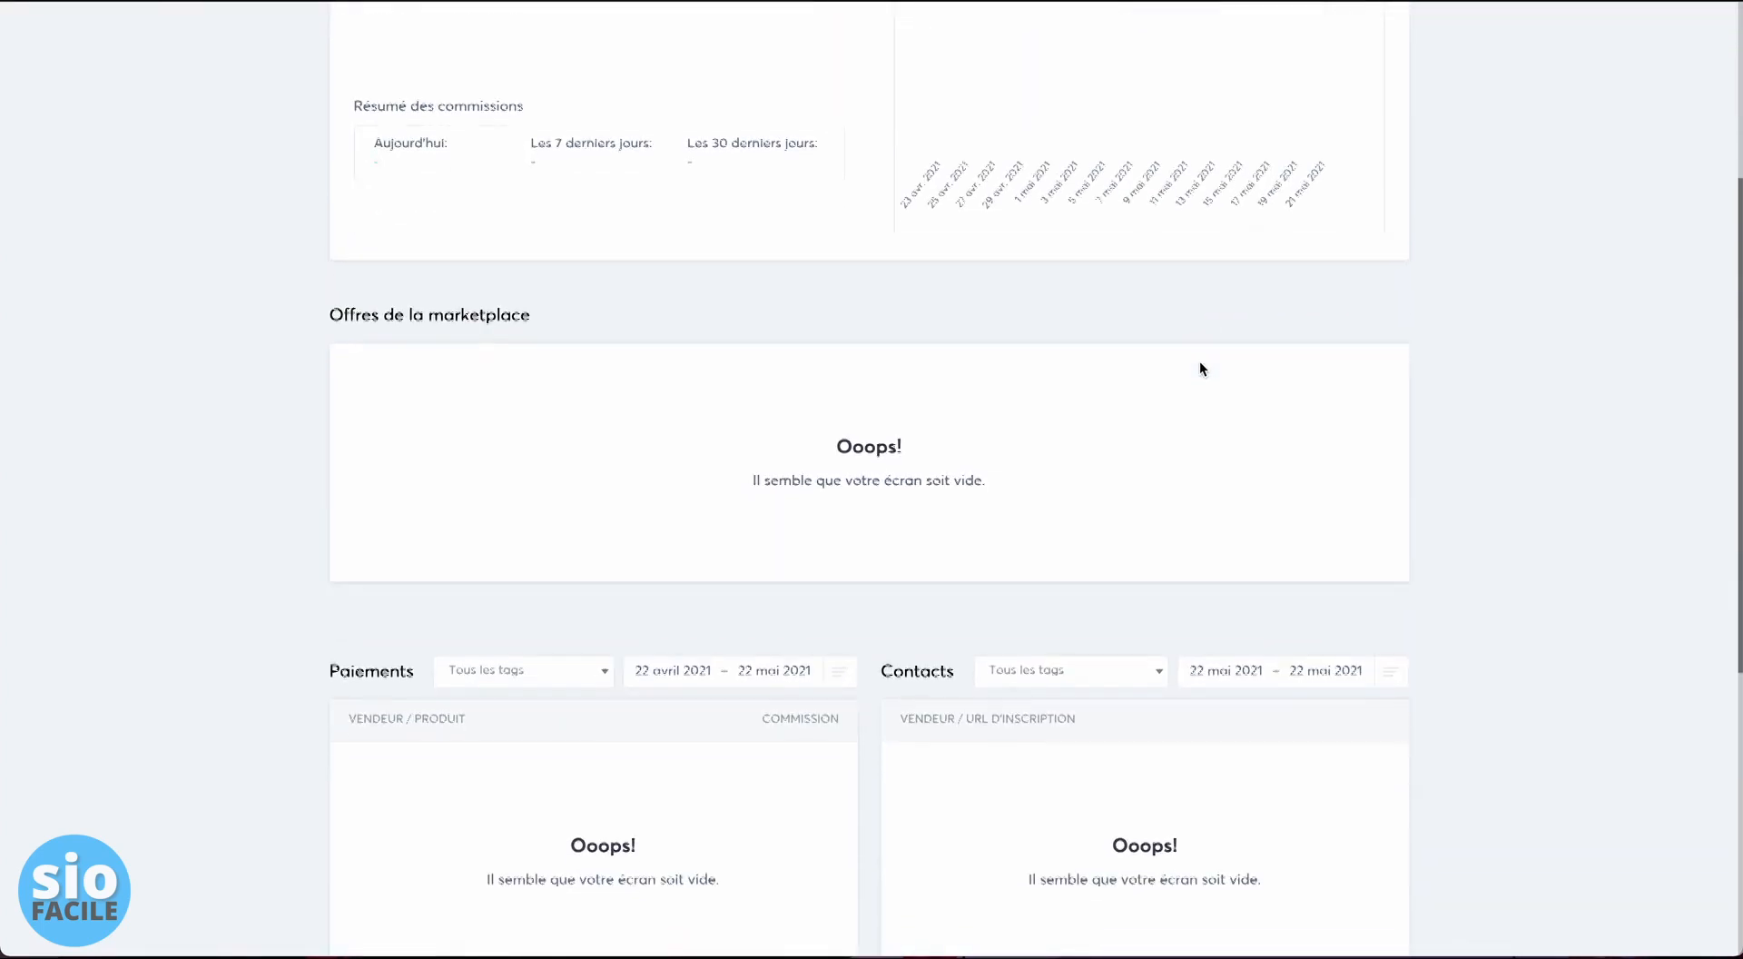
pyautogui.scroll(-3, 1202, 362)
pyautogui.scroll(7, 1202, 362)
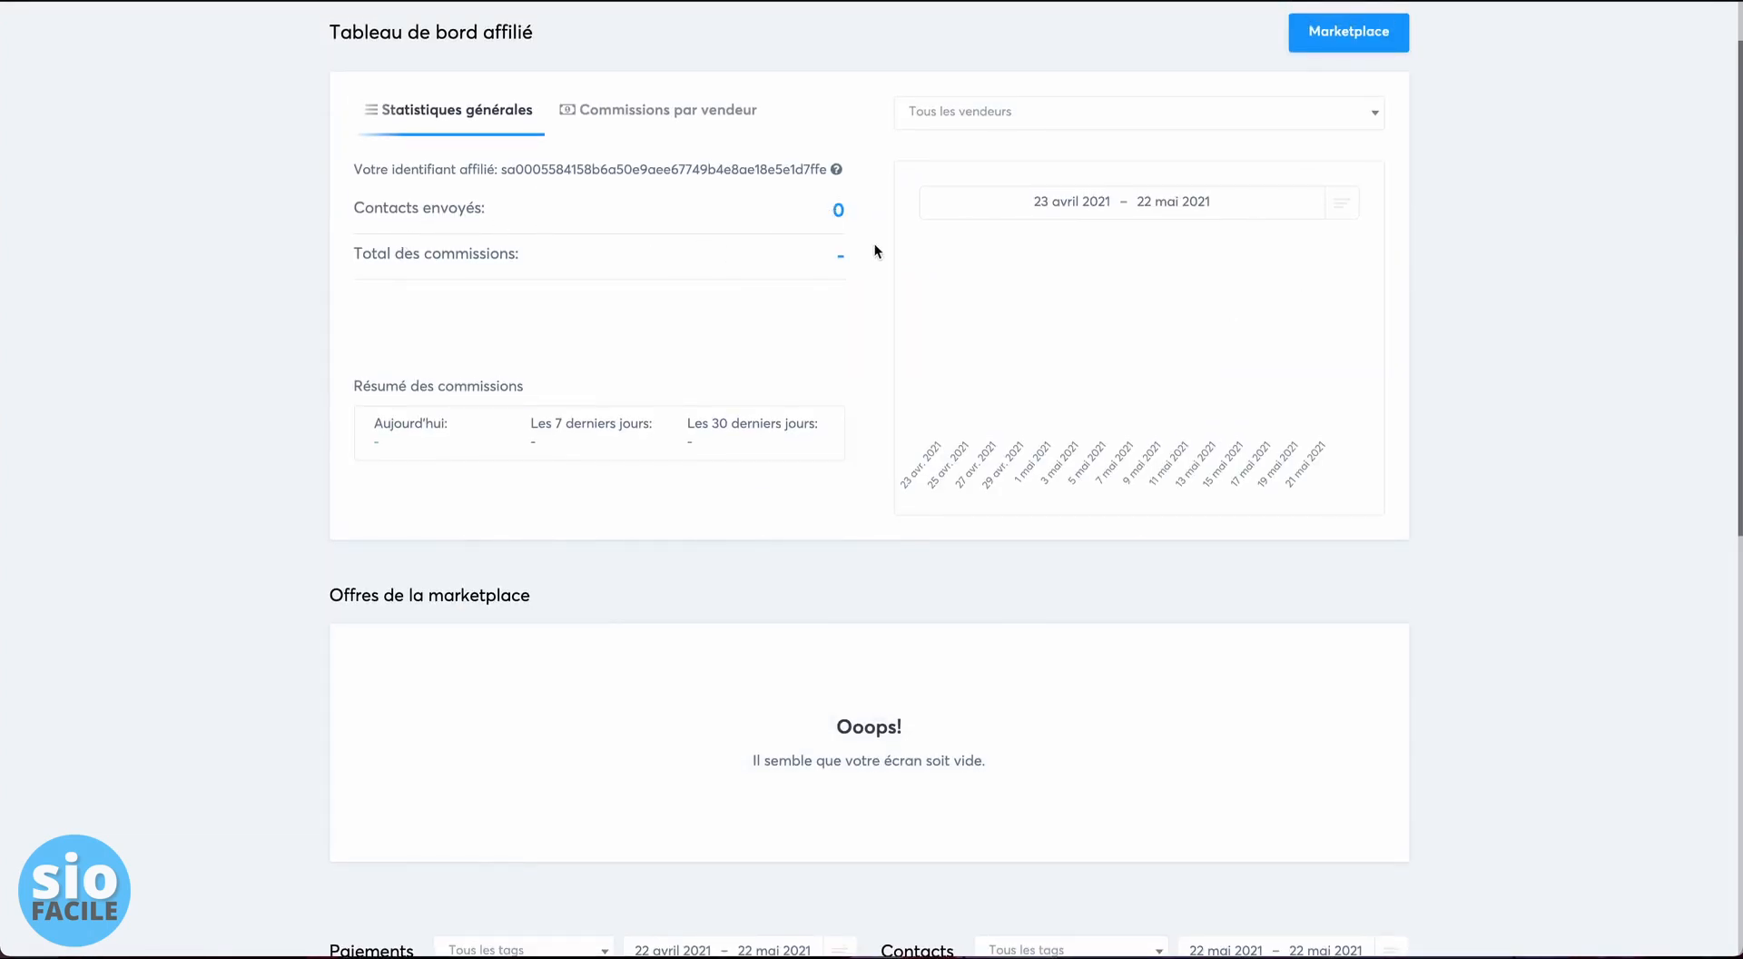
pyautogui.click(627, 111)
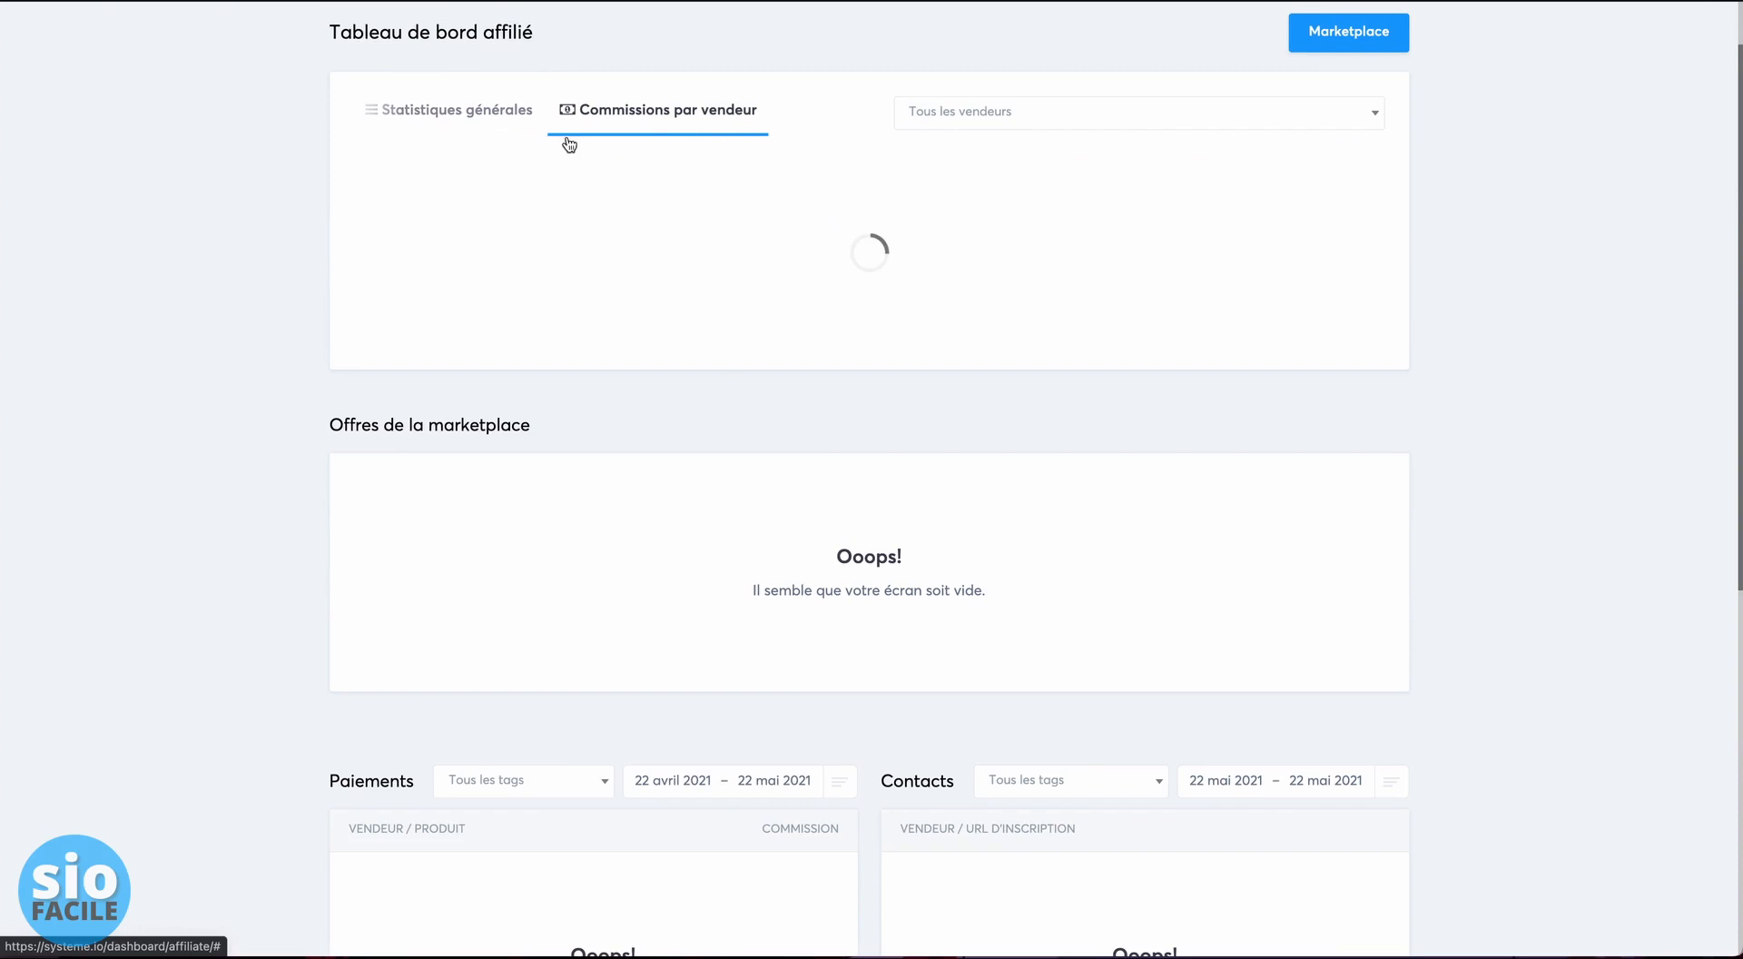
pyautogui.click(437, 128)
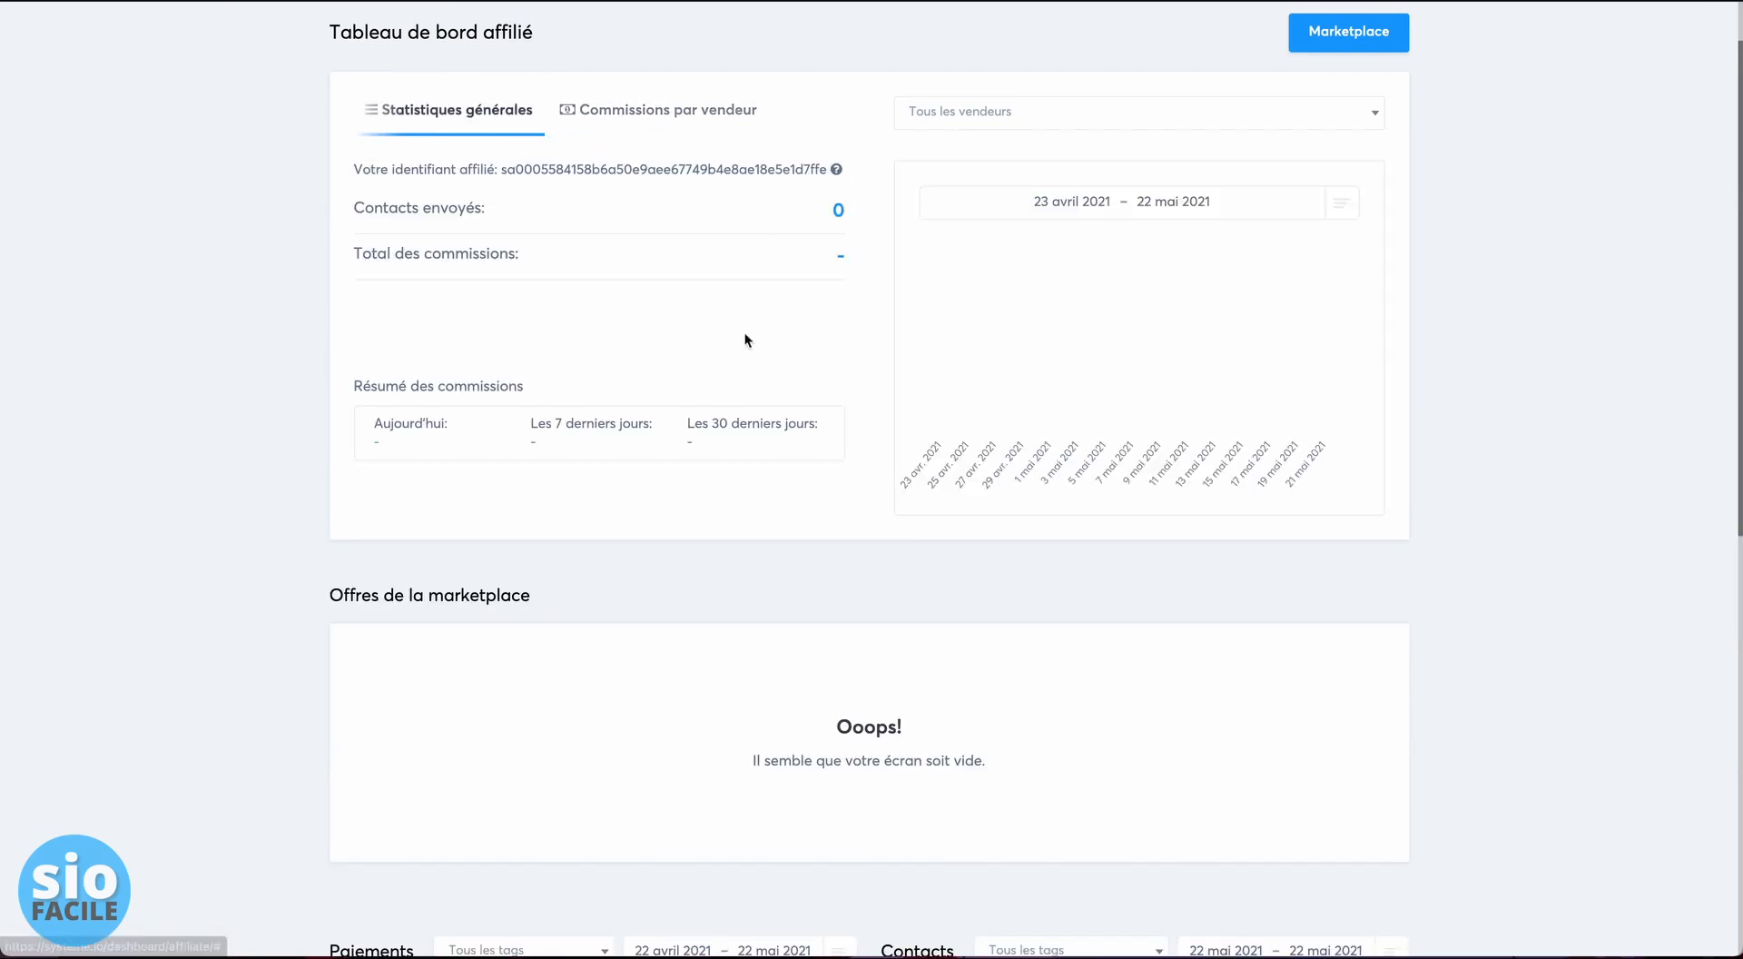
pyautogui.scroll(-3, 742, 354)
pyautogui.scroll(-4, 739, 378)
pyautogui.scroll(10, 748, 374)
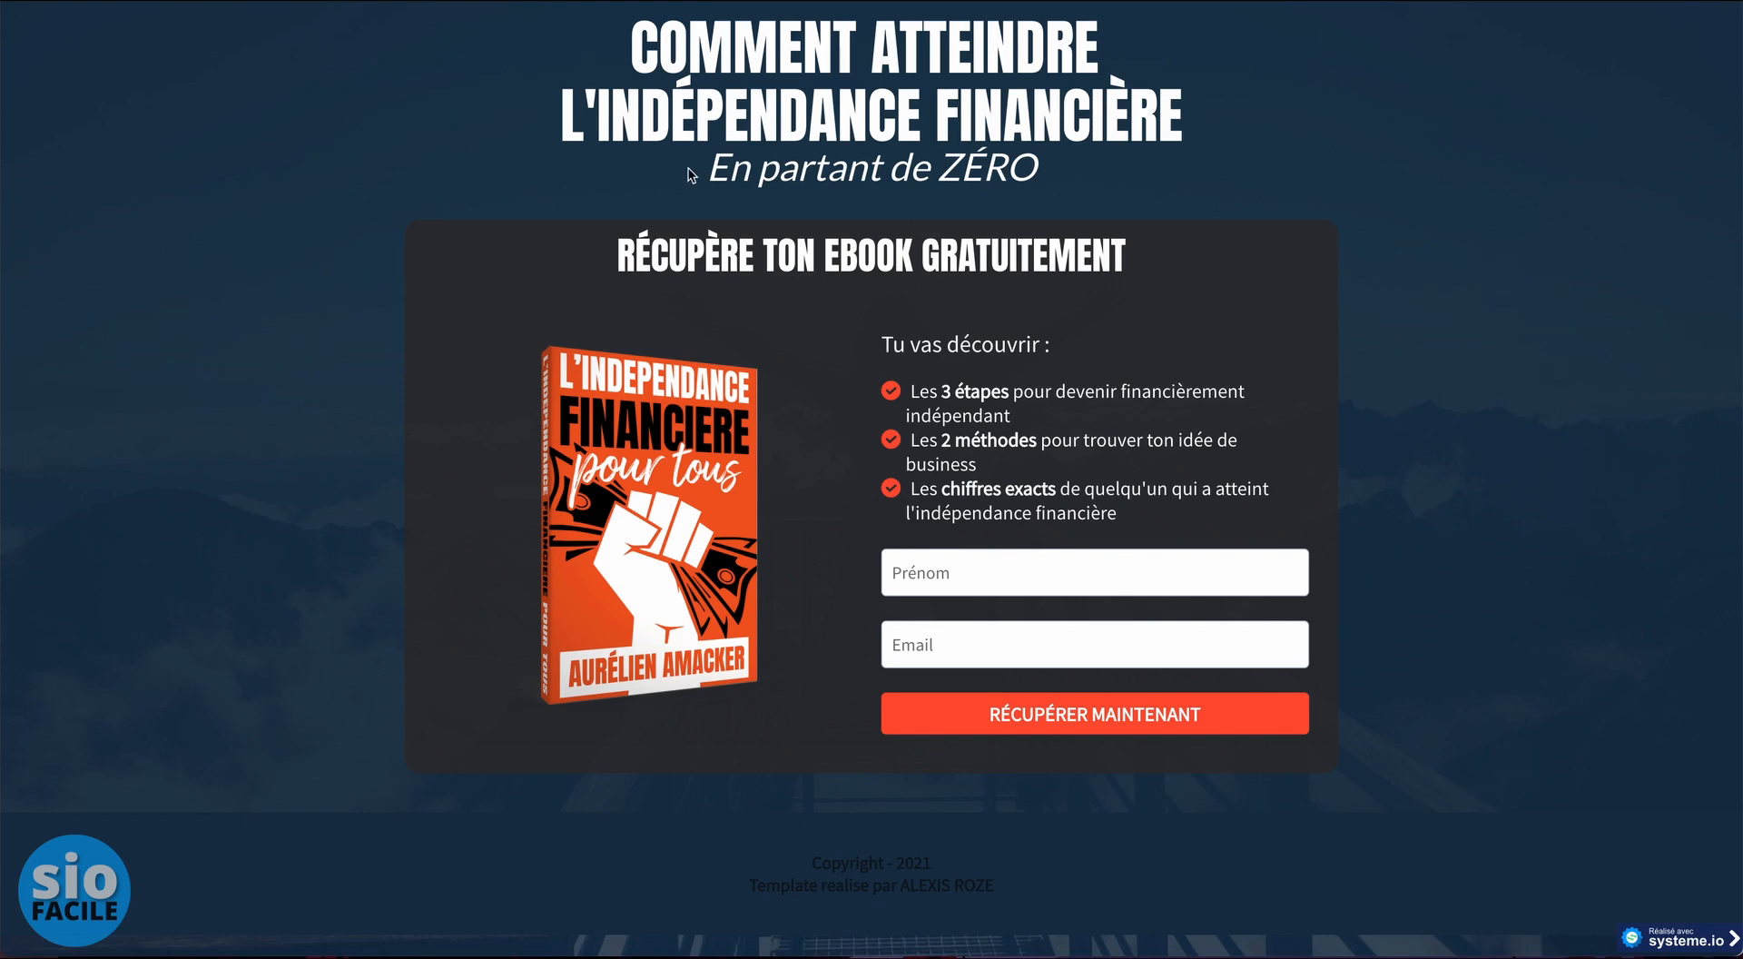
# - Fill in a first name and email on the capture page and submit with RÉCUPÉRER MAINTENANT
pyautogui.click(991, 560)
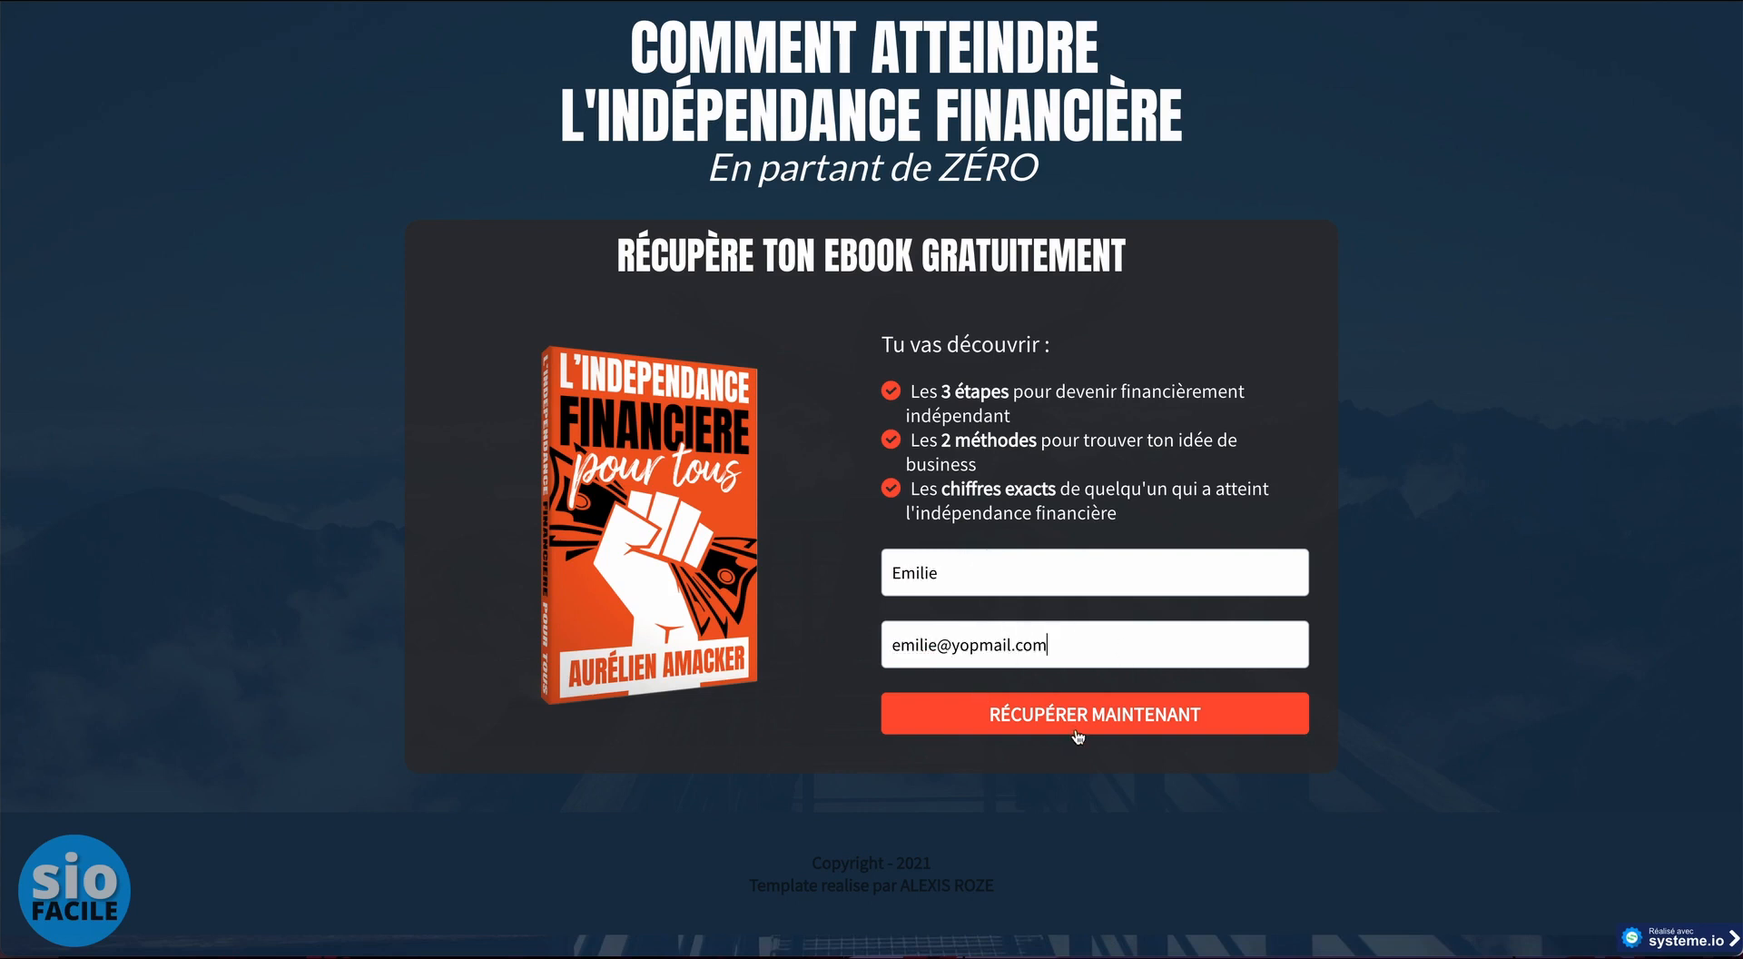
pyautogui.click(1093, 718)
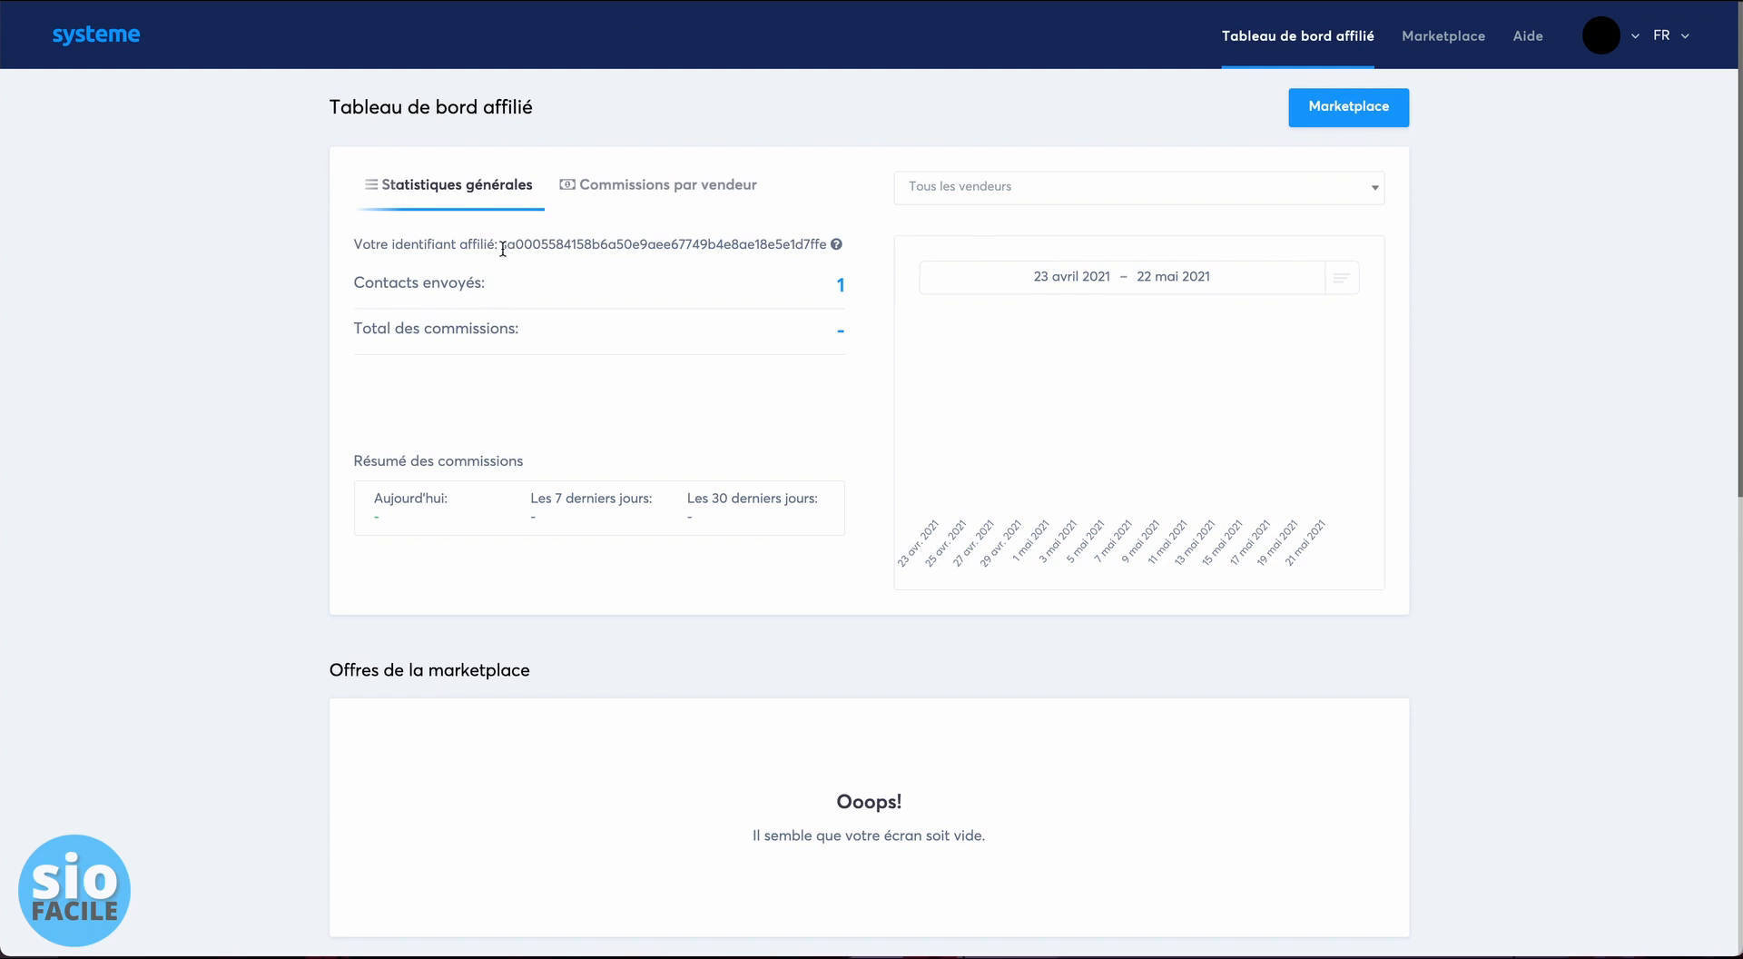
pyautogui.moveTo(500, 245); pyautogui.dragTo(517, 245)
pyautogui.click(515, 245)
pyautogui.scroll(-1, 608, 296)
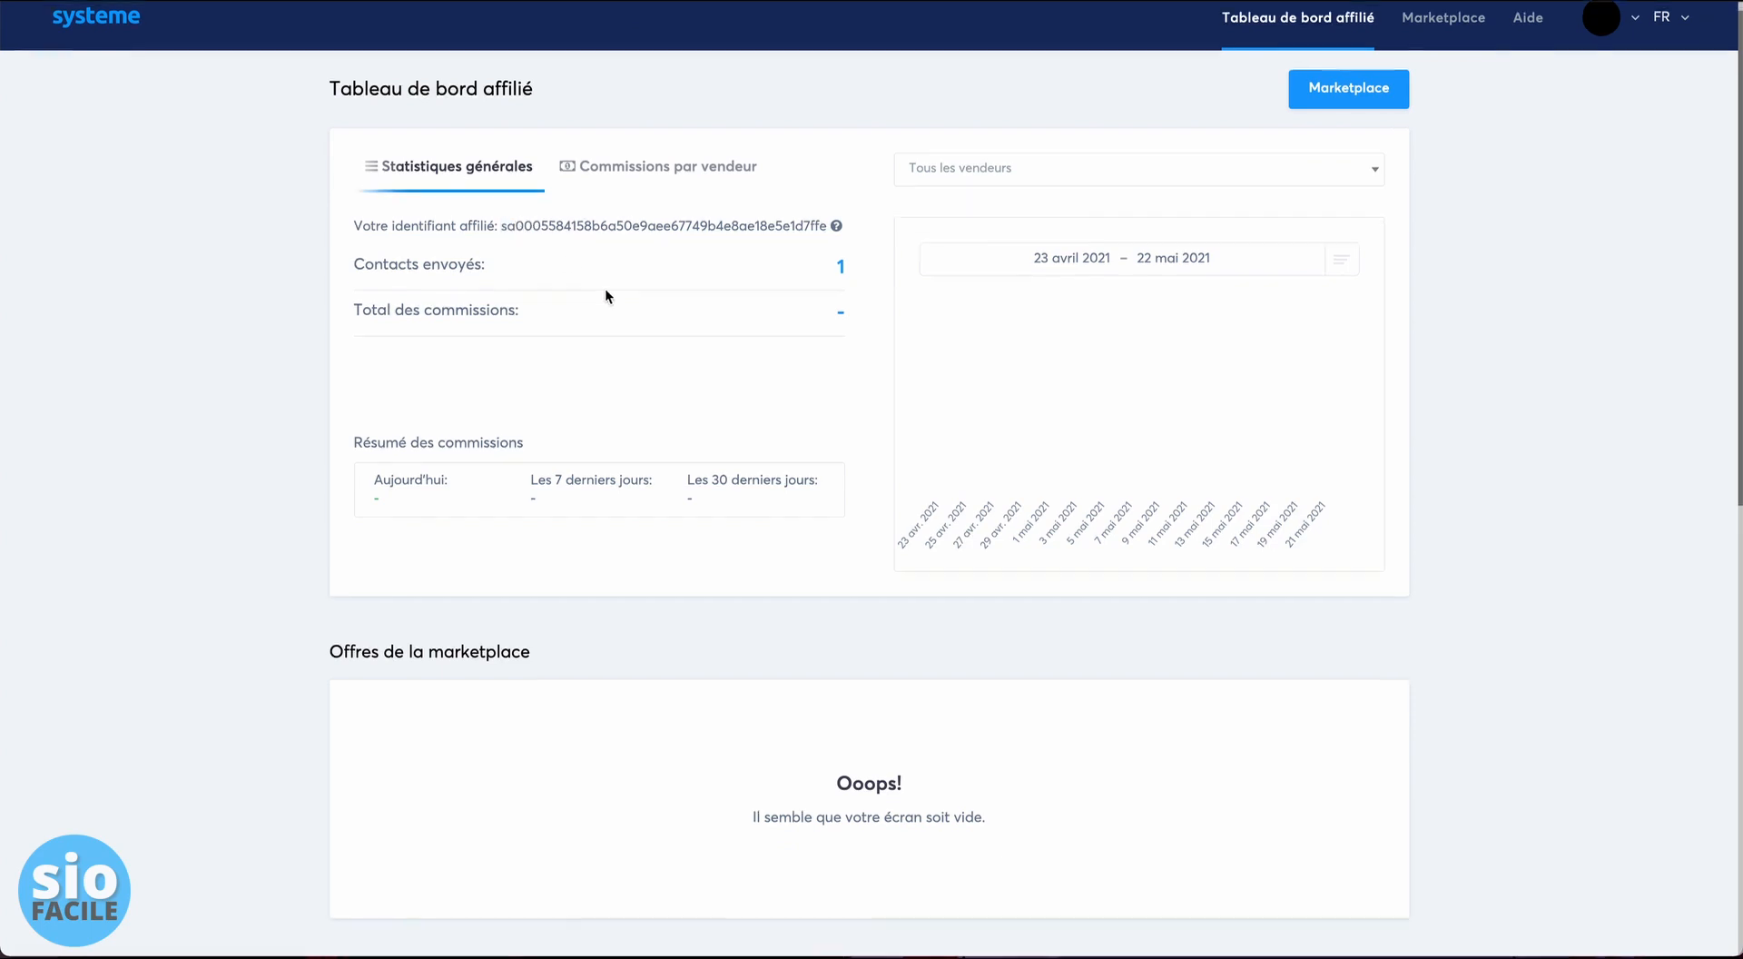
pyautogui.scroll(-6, 606, 296)
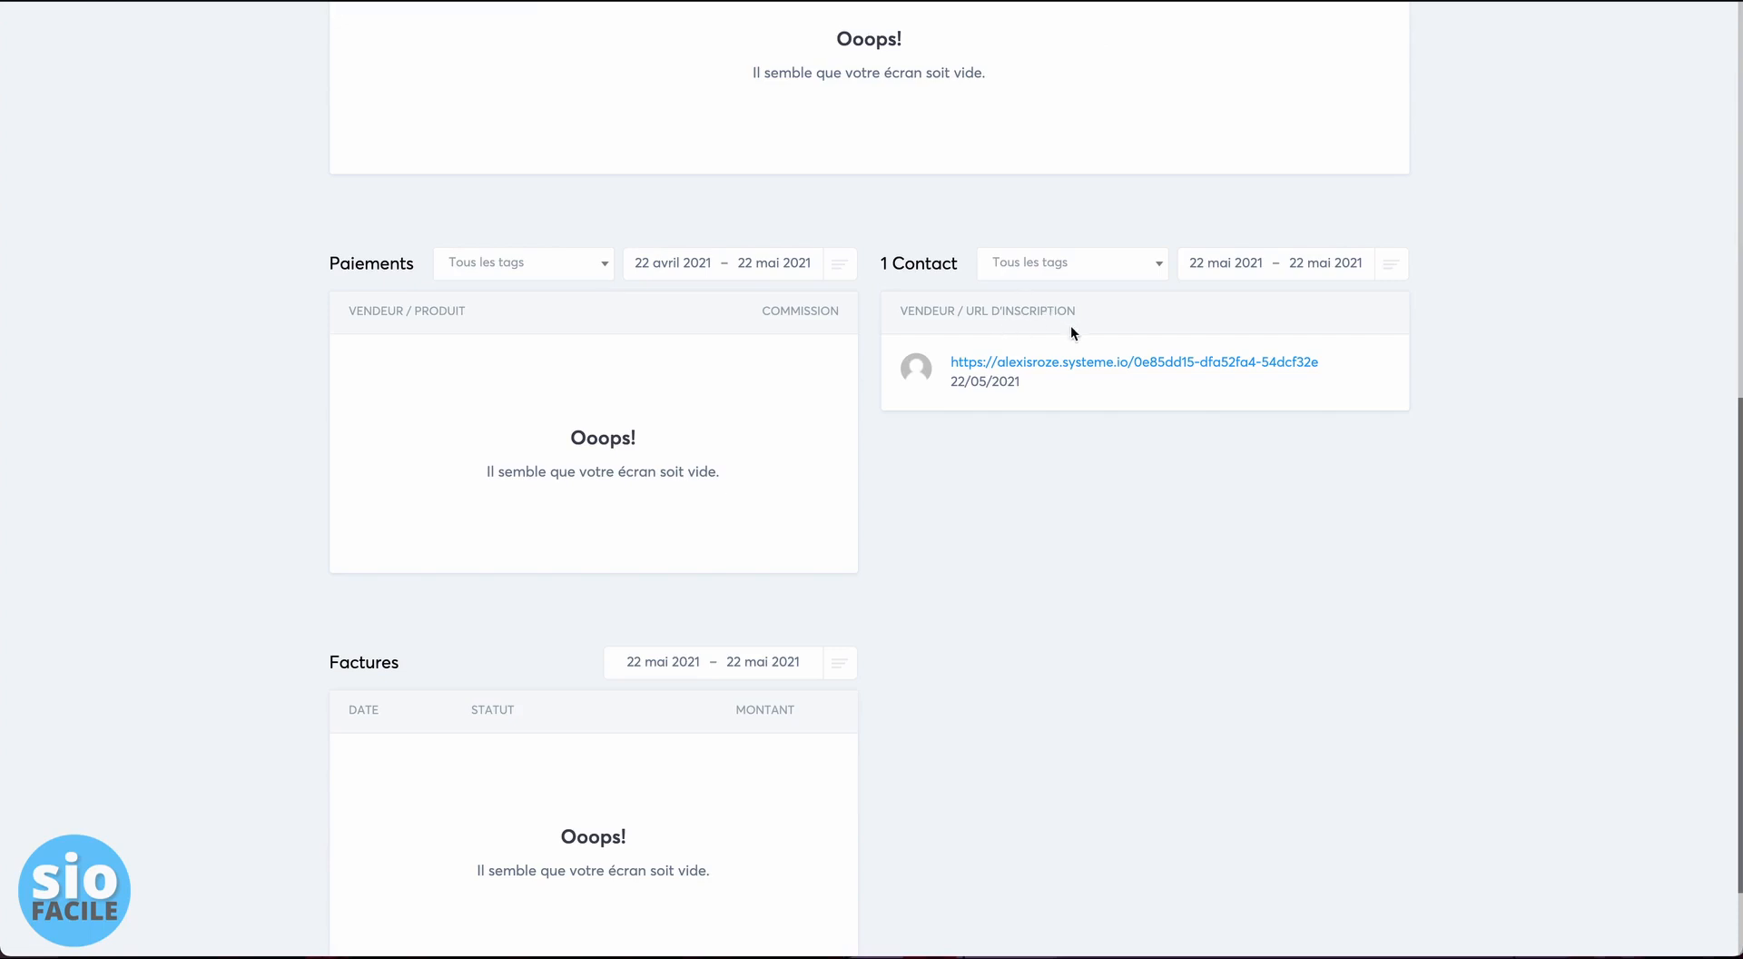
pyautogui.scroll(-1, 1044, 395)
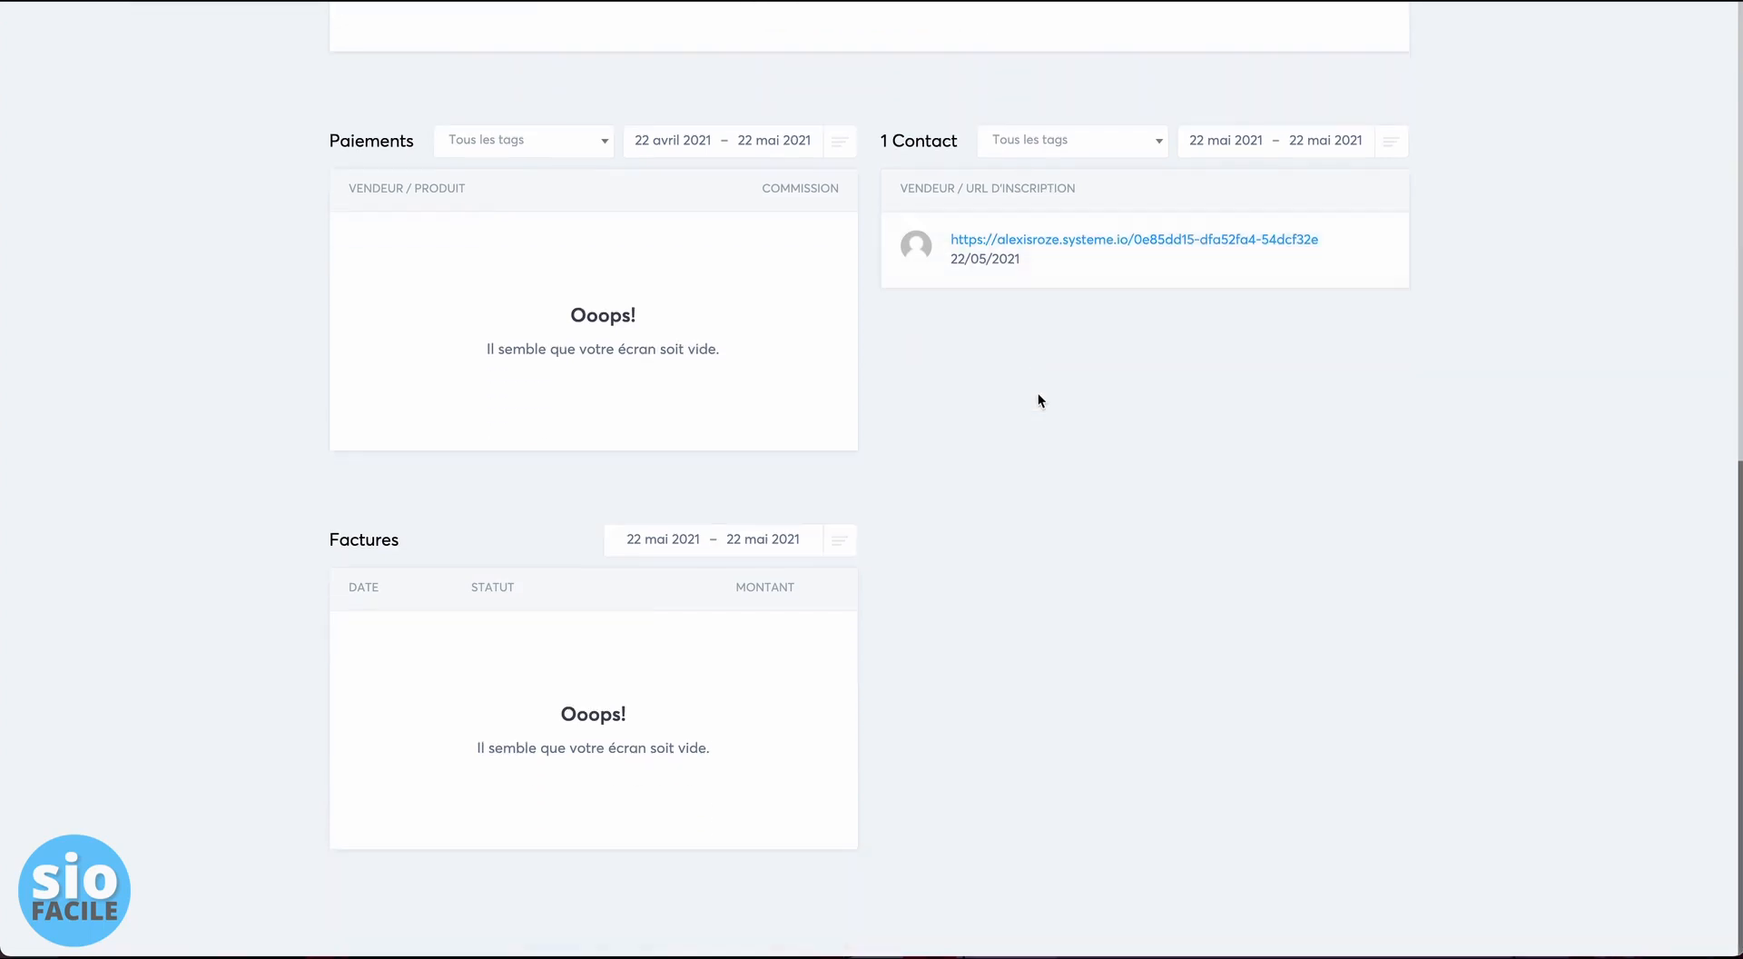
pyautogui.scroll(8, 1038, 394)
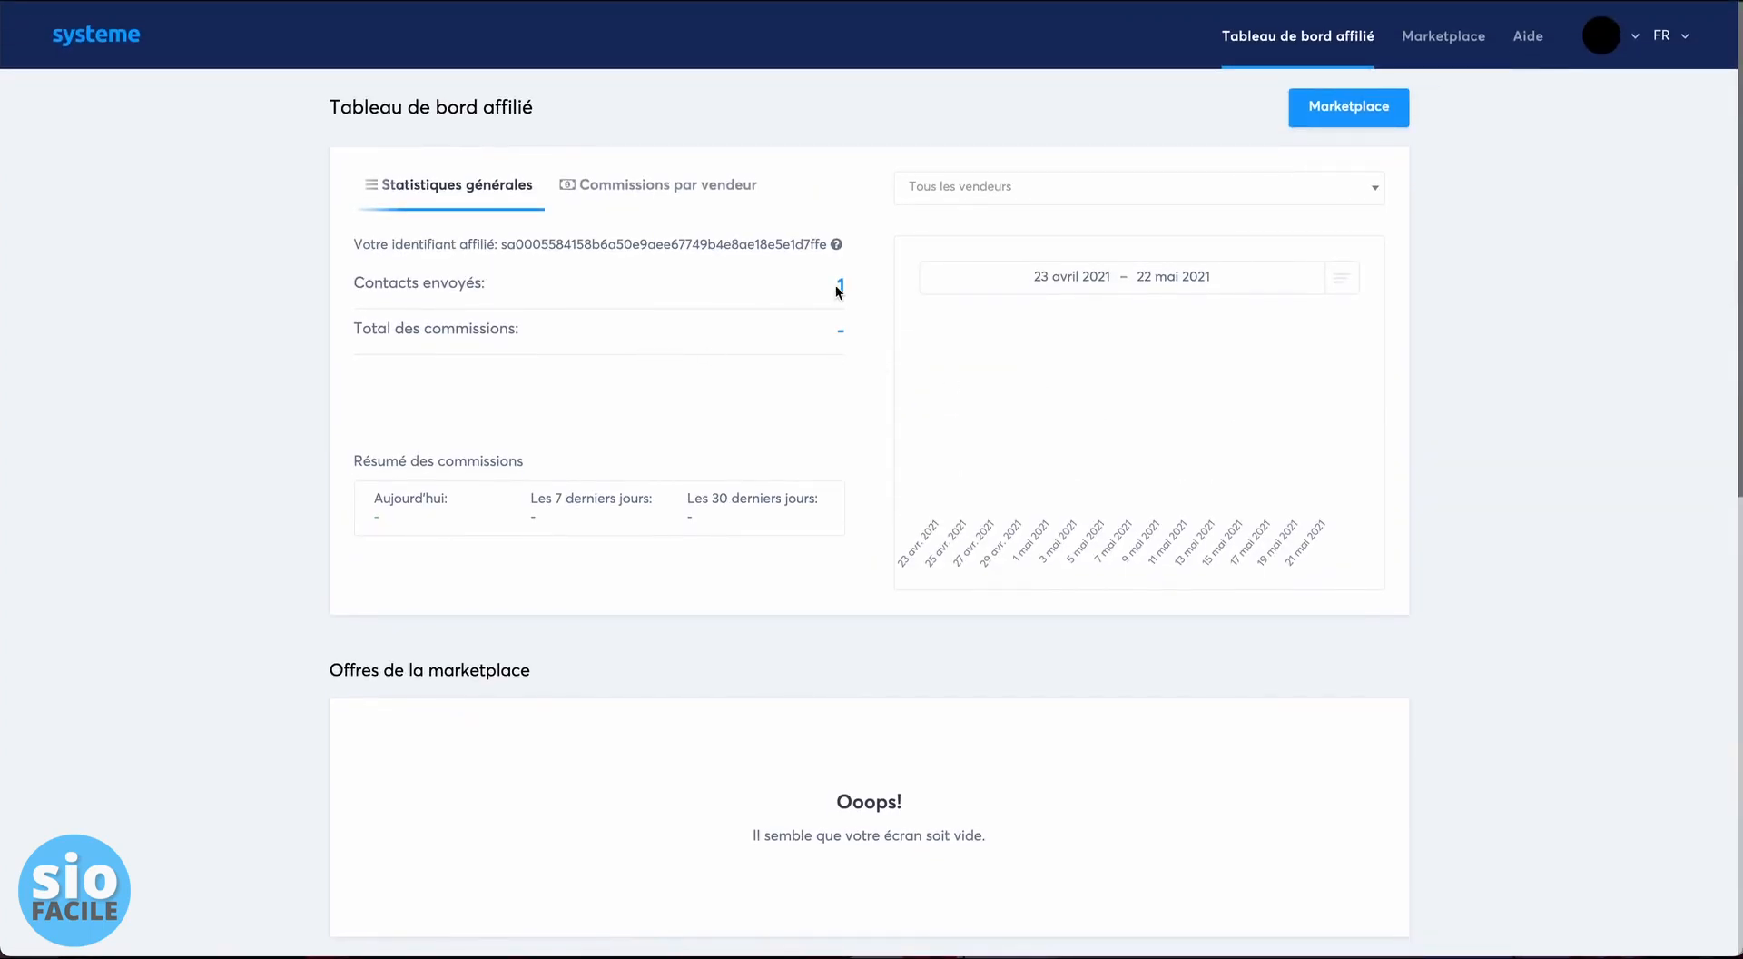